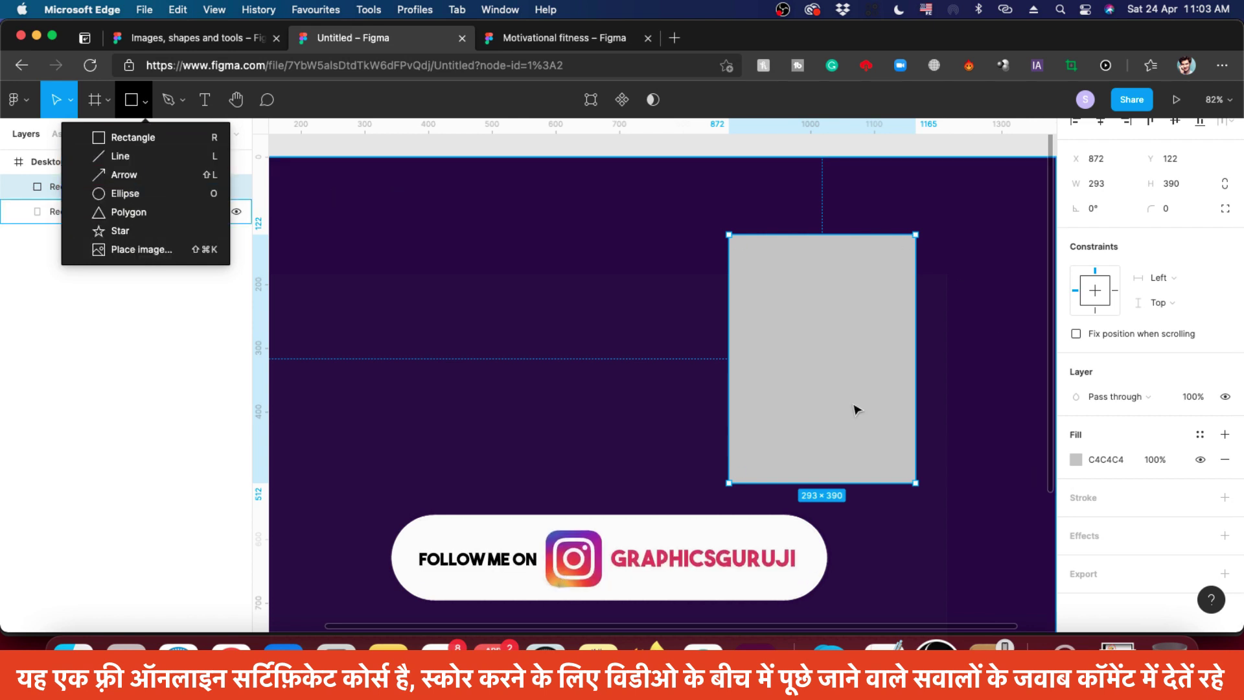
Change the fill type of the grey 293 × 390 rectangle on the purple background from Solid to Image
click(861, 360)
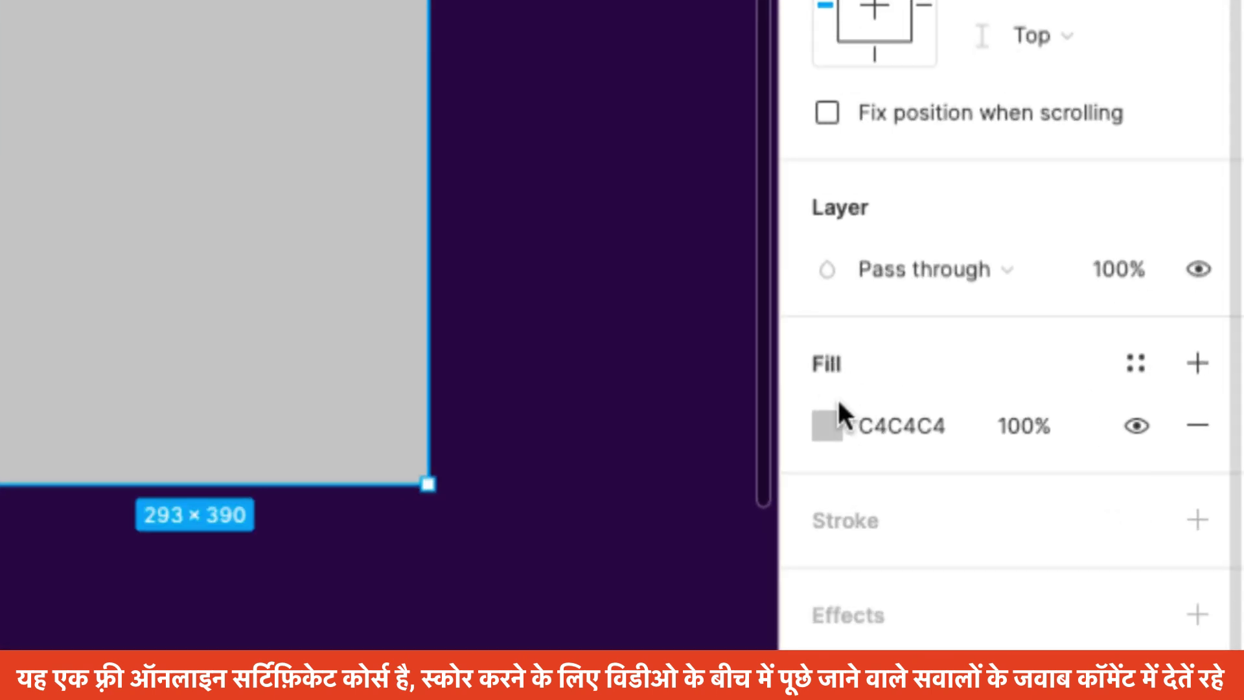
click(822, 425)
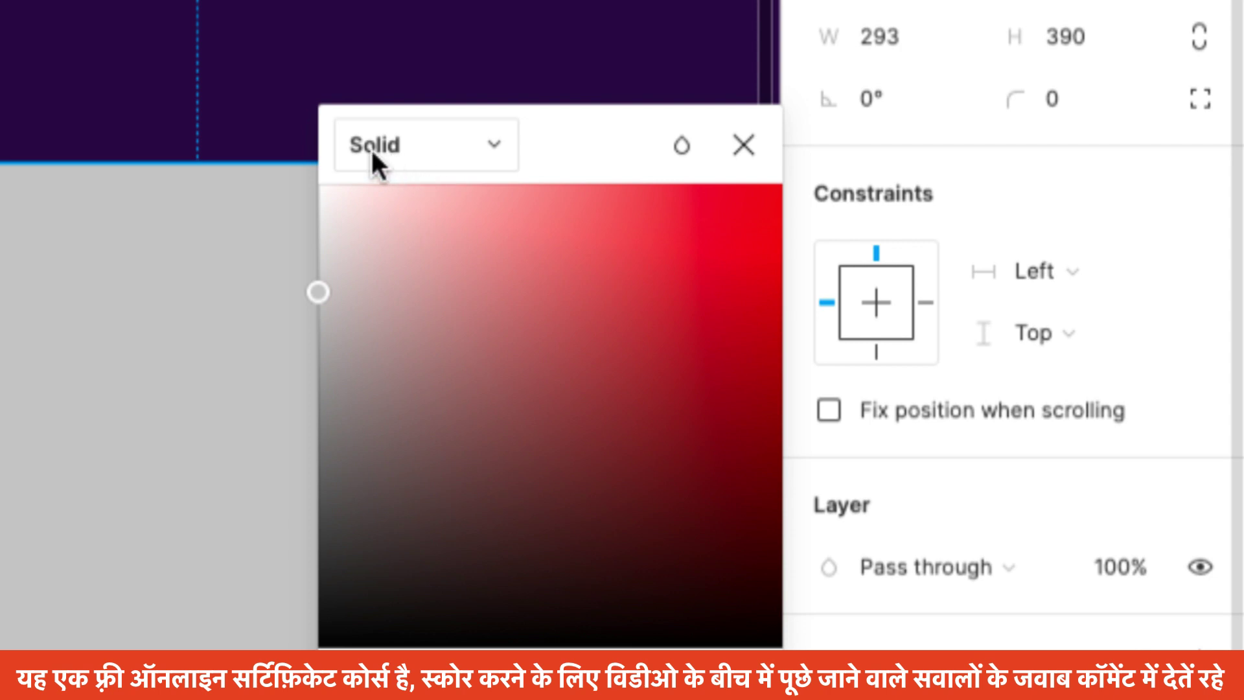
click(375, 148)
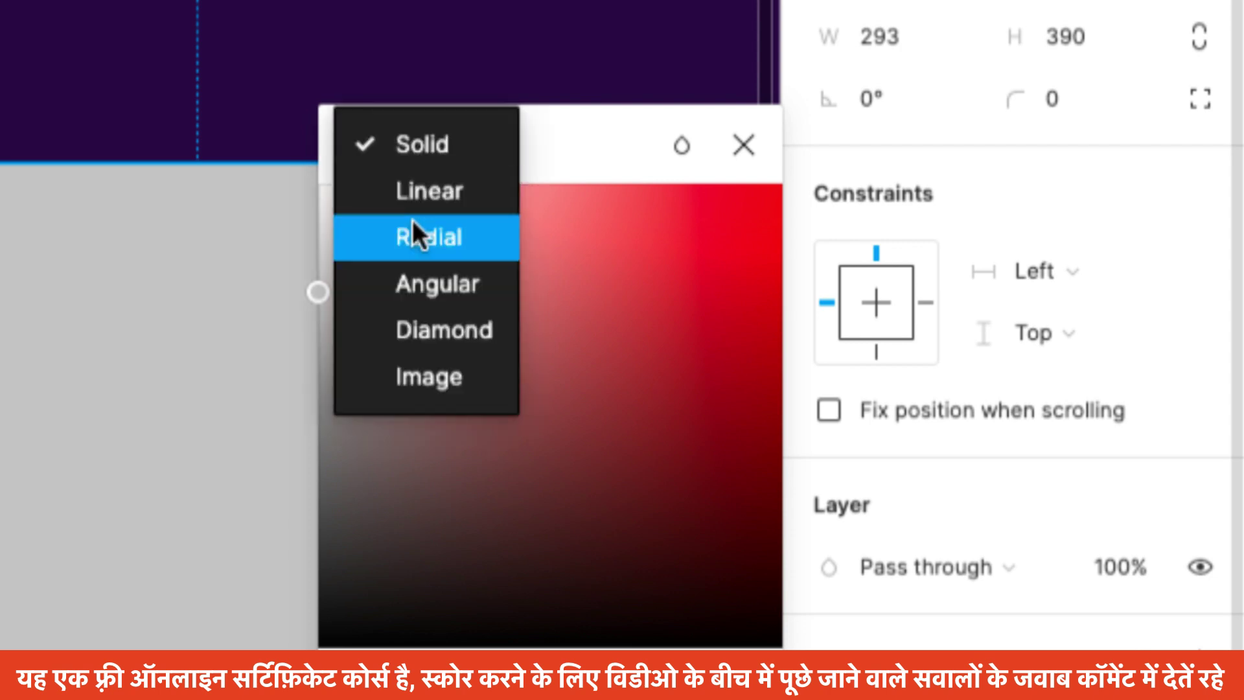
click(416, 378)
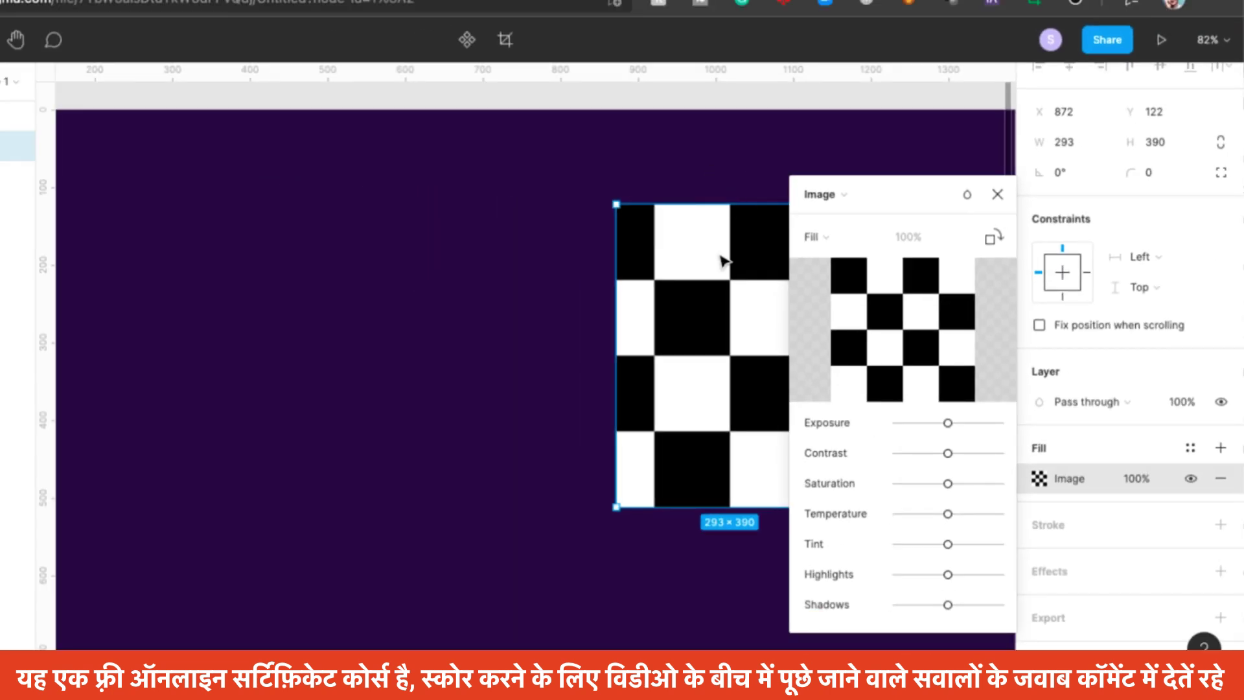
drag(724, 261, 616, 233)
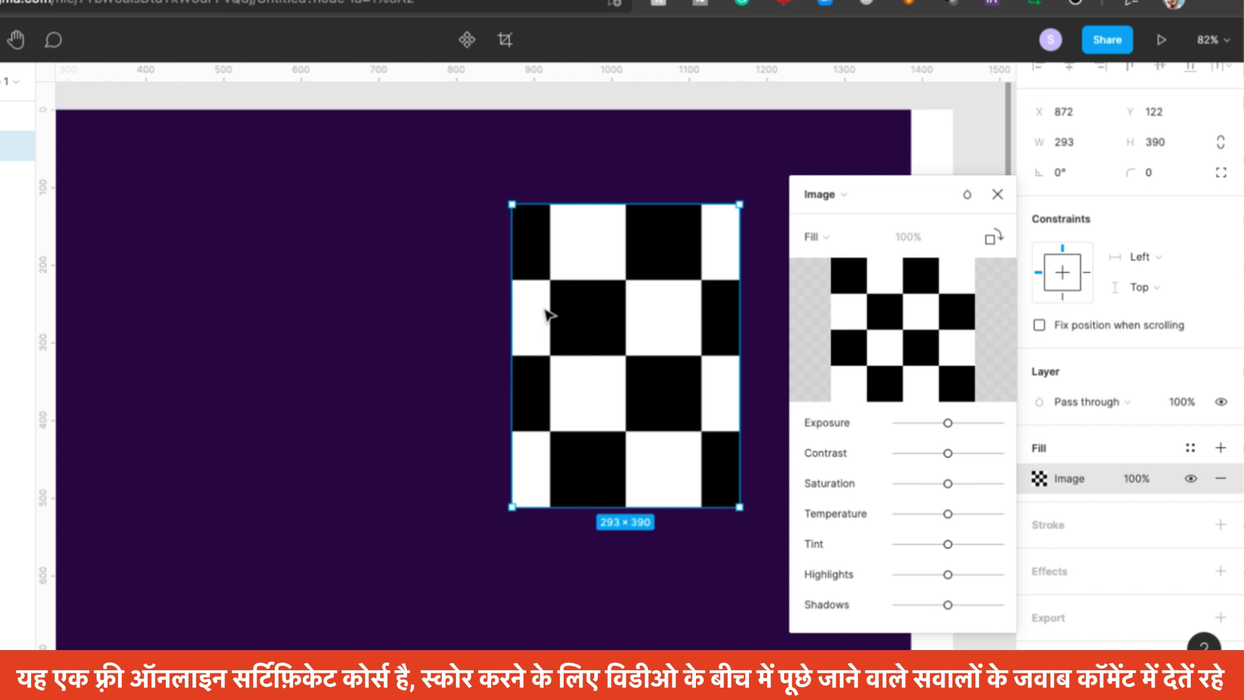
Load the blondie-girl-lifting photo from the image folder as the rectangle's image fill
click(824, 195)
click(835, 237)
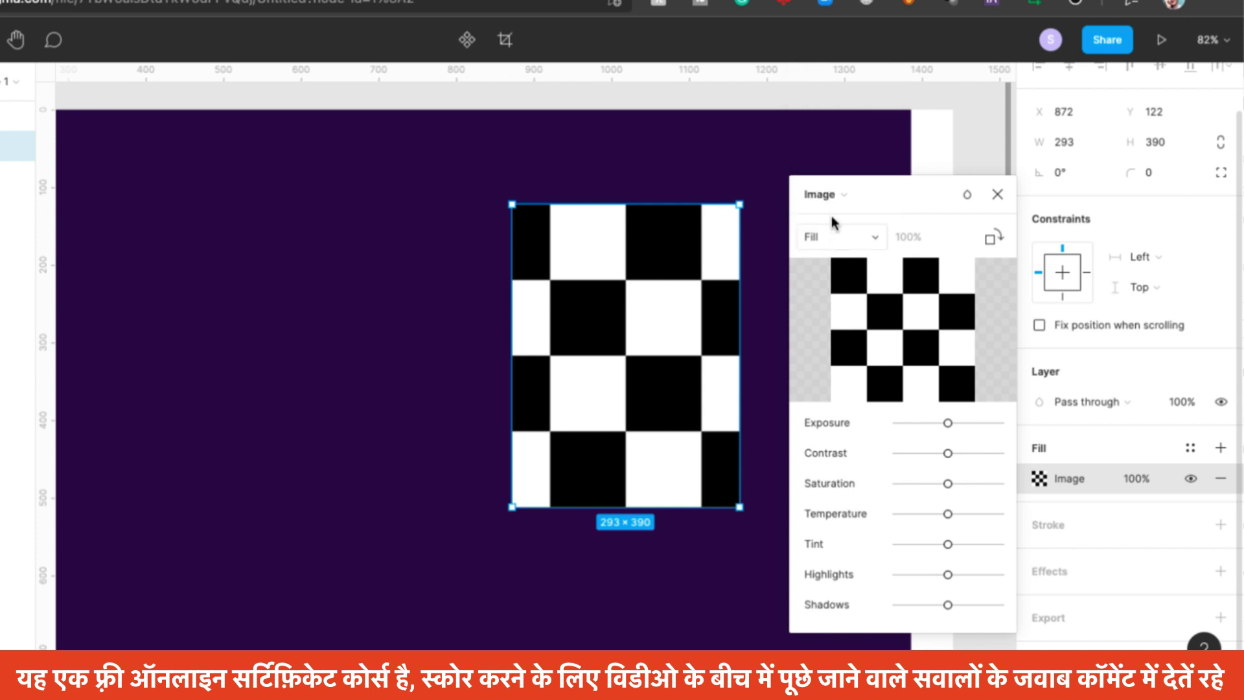
mouse_move(879, 348)
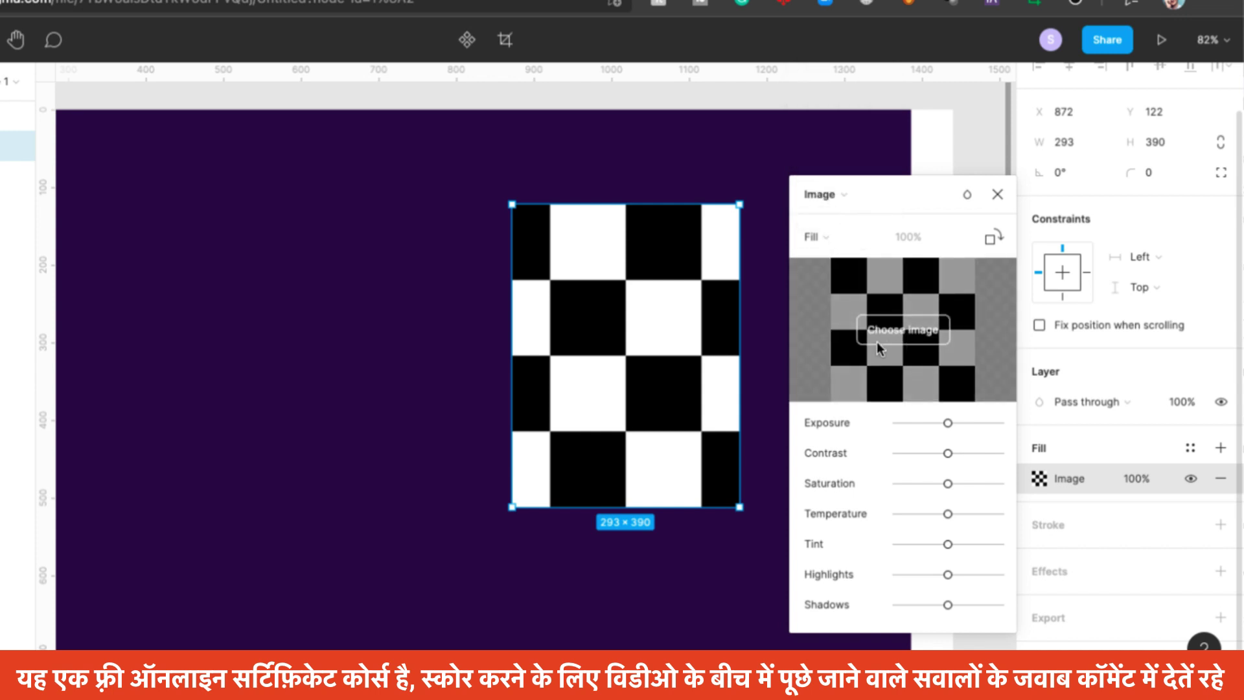
click(911, 339)
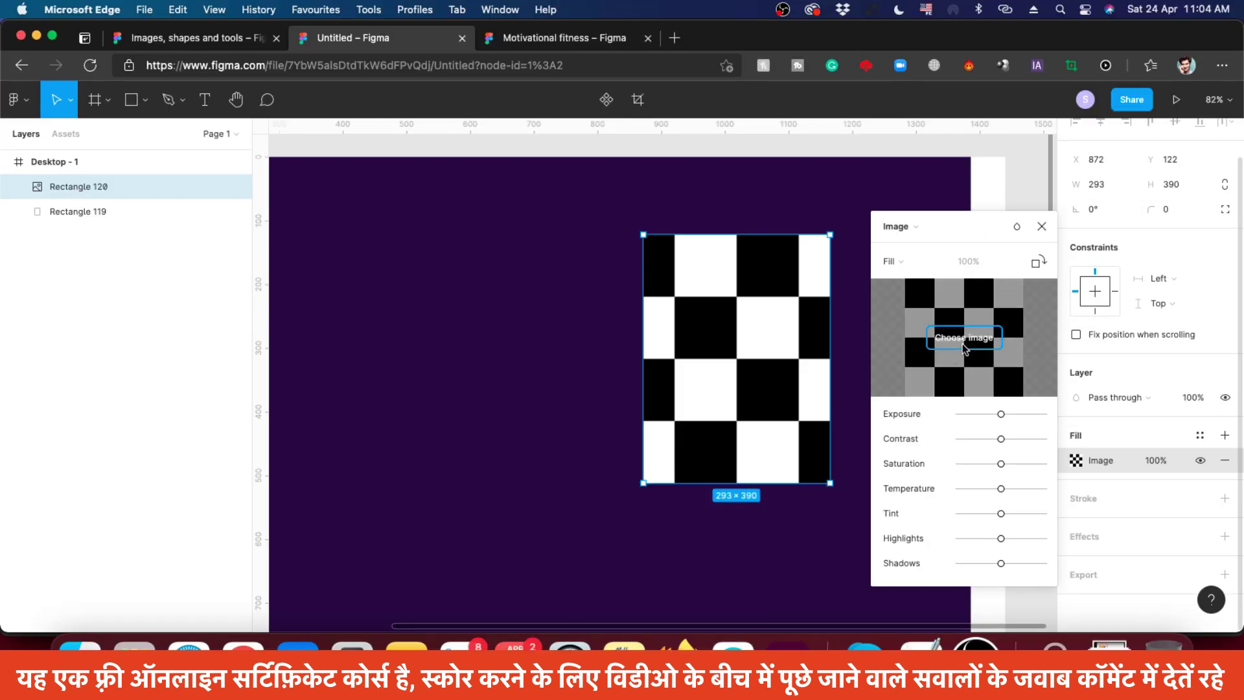
click(965, 348)
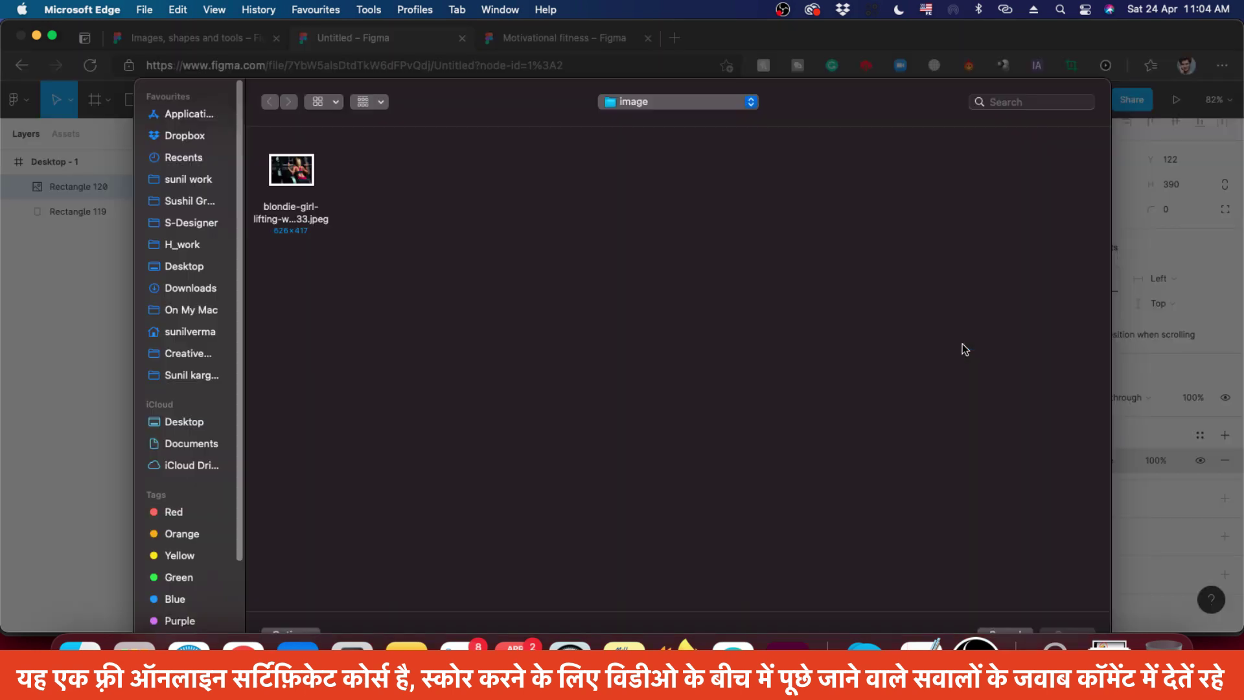
click(285, 181)
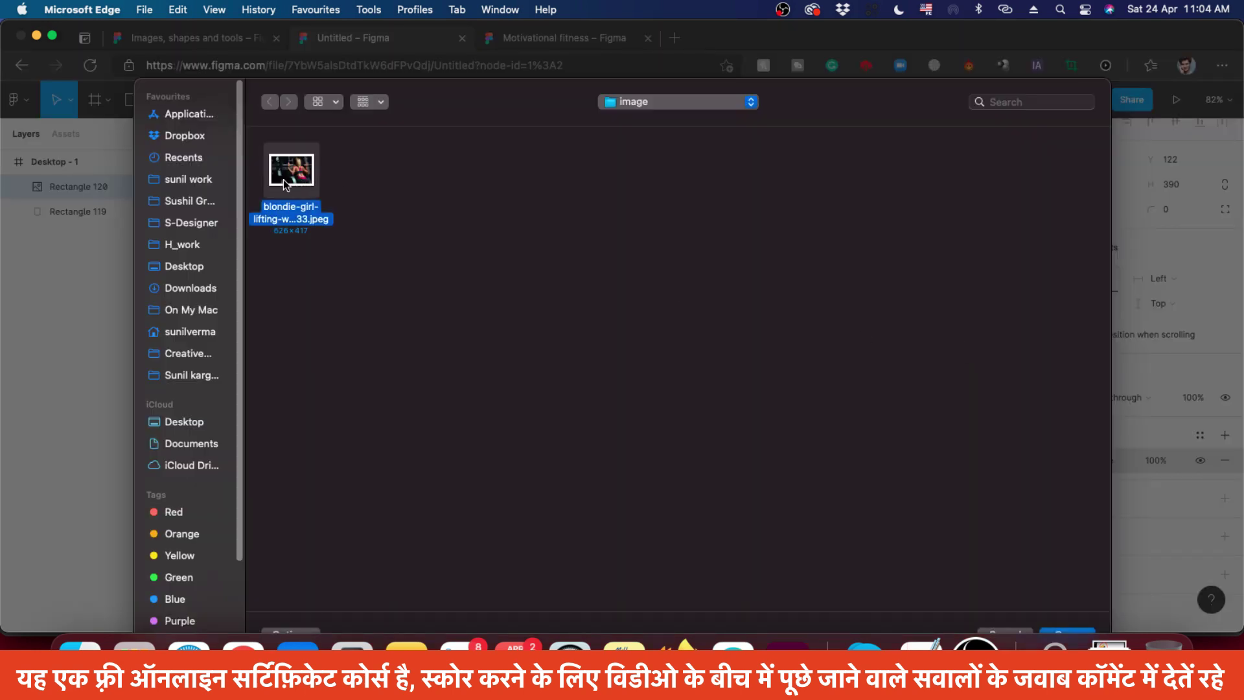
double_click(286, 175)
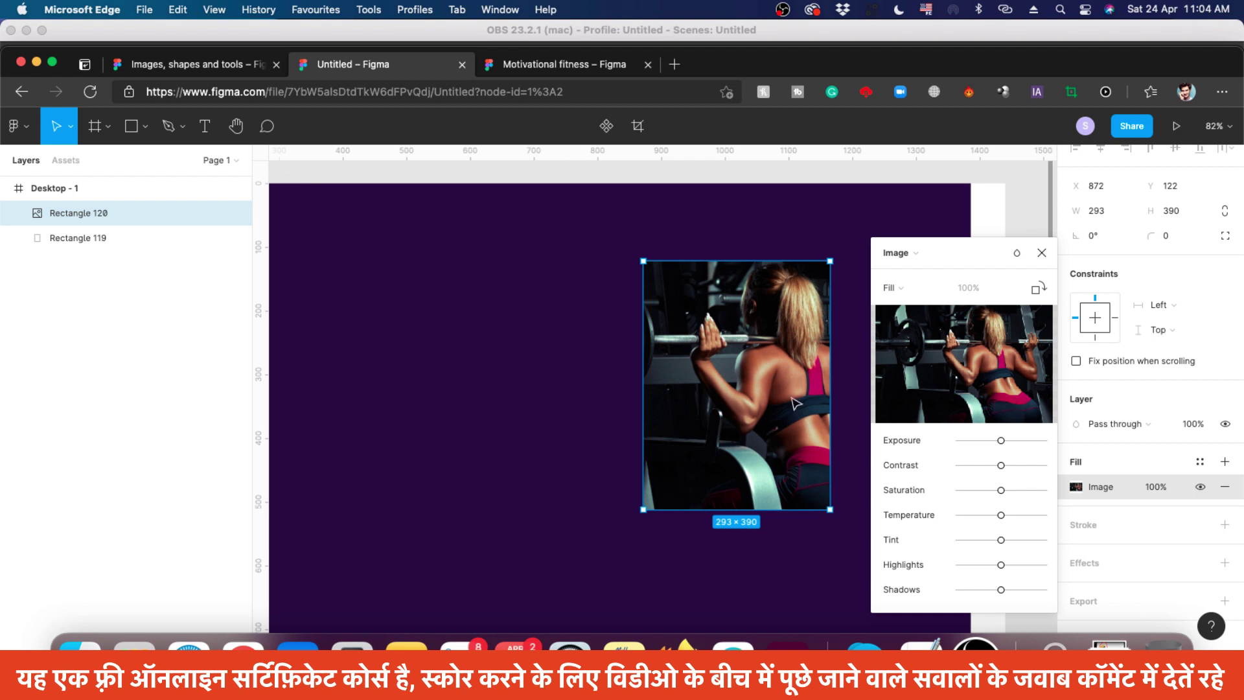
Set the rectangle's image scaling mode to Fit, close the image settings and deselect the rectangle
scroll(795, 403, down, 2)
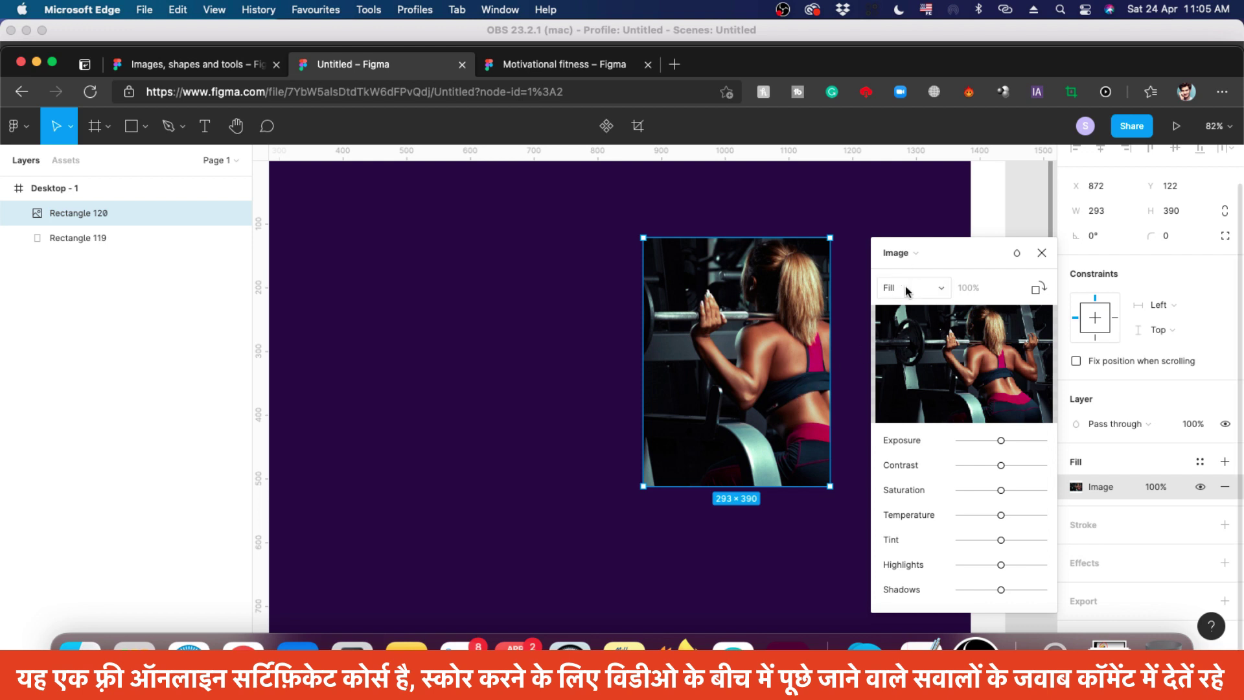
scroll(941, 298, down, 3)
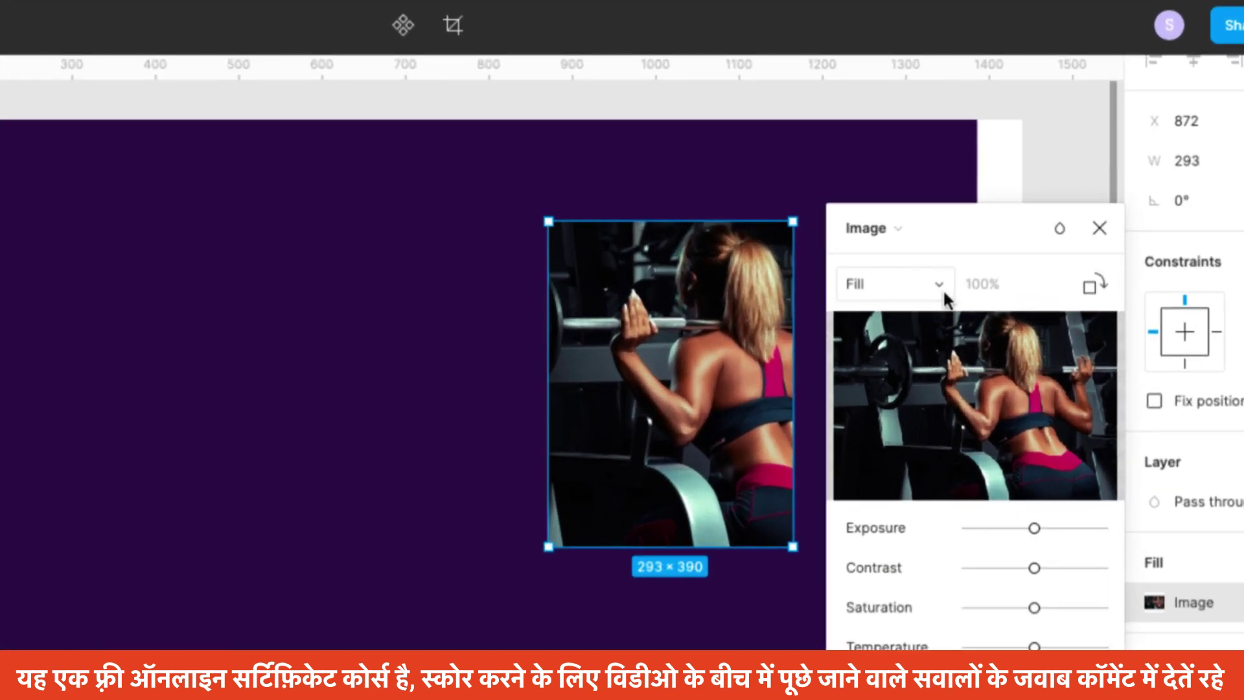
click(938, 285)
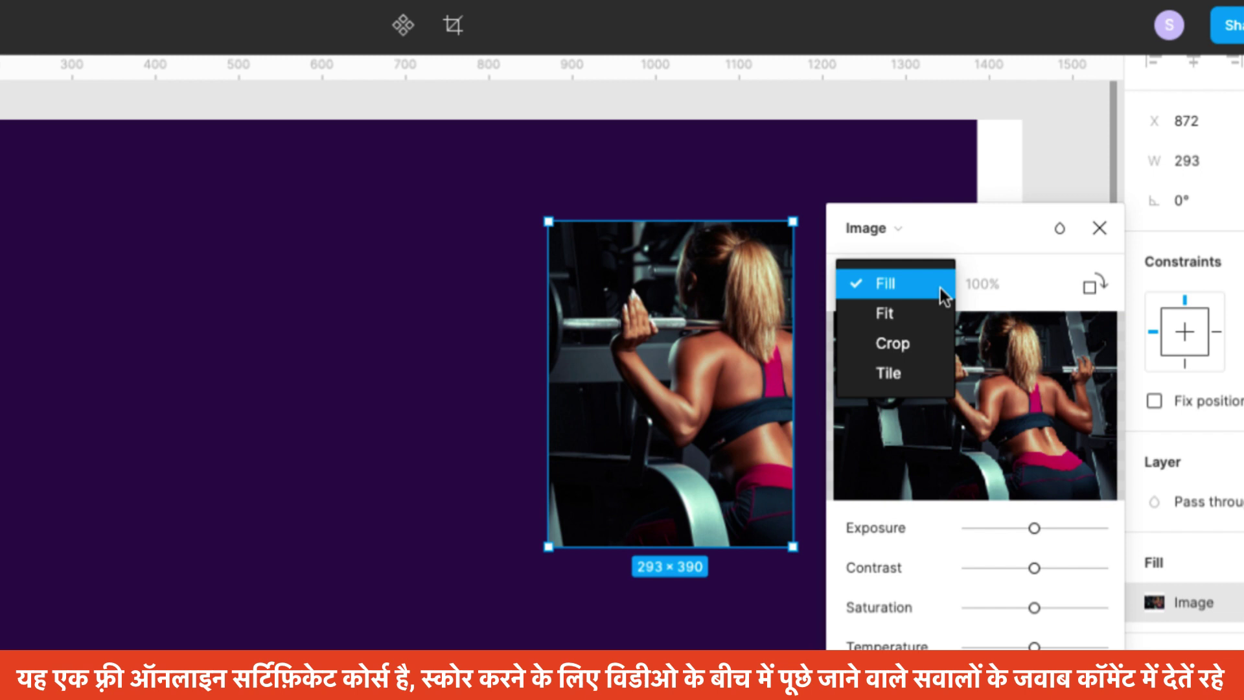
click(899, 314)
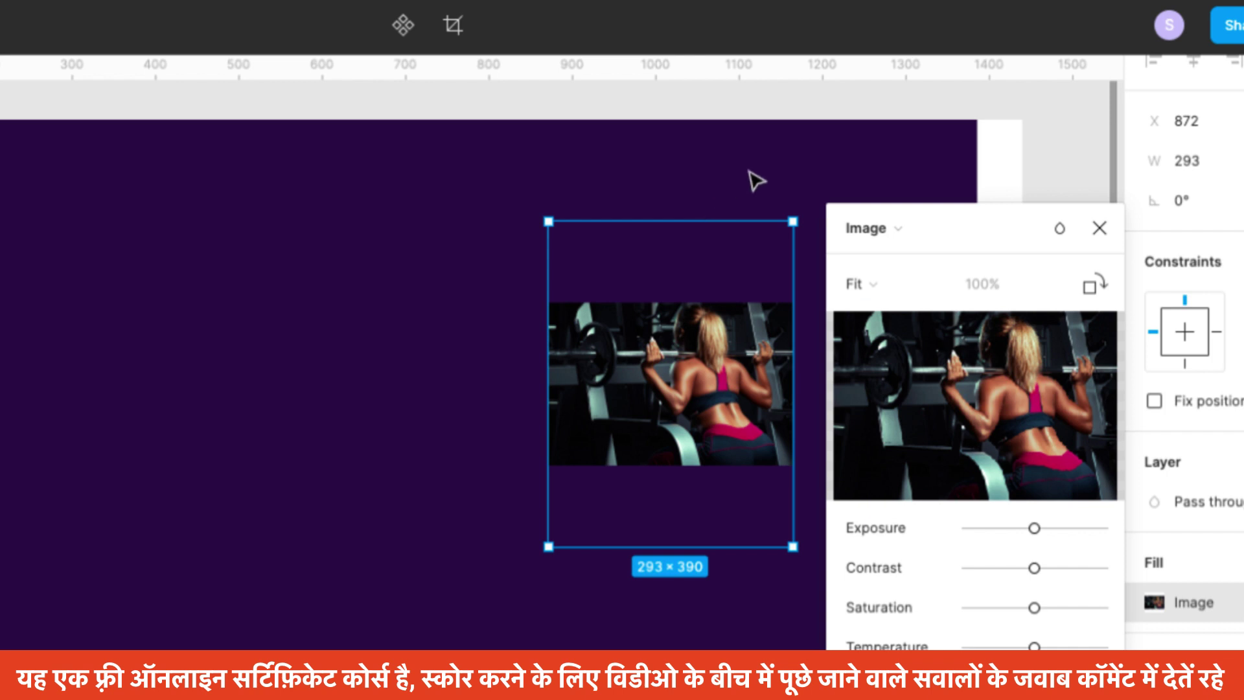
click(1099, 227)
click(1102, 243)
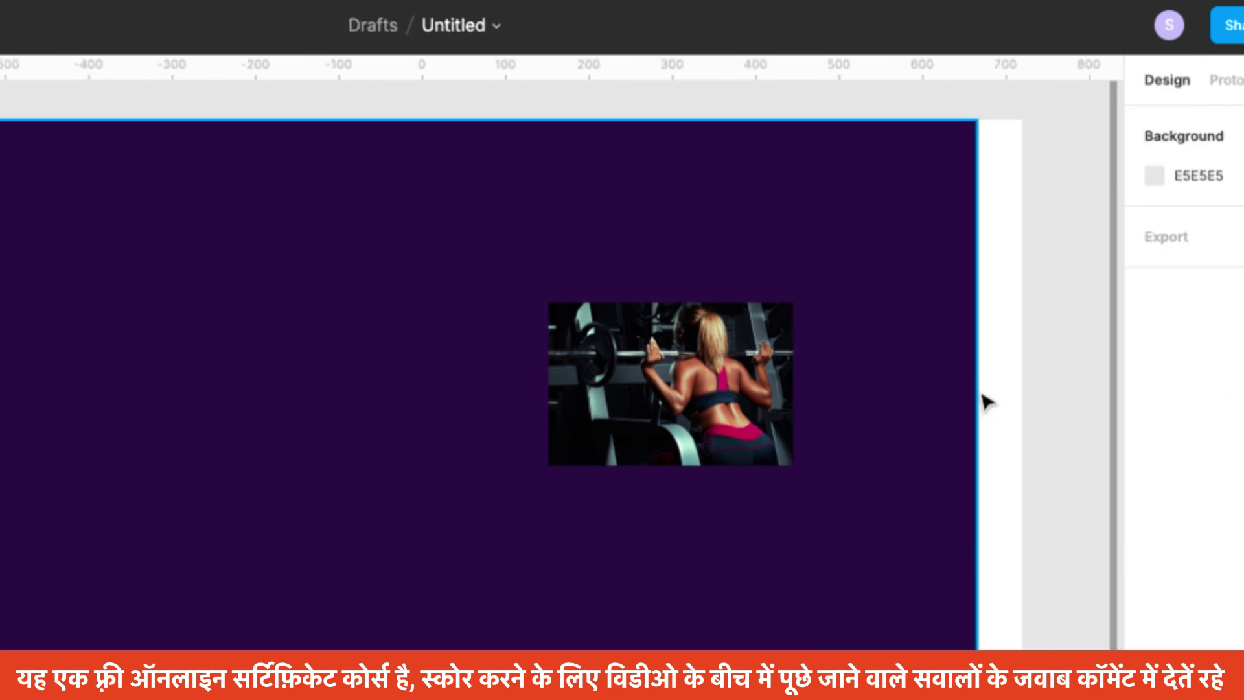
click(700, 471)
click(1080, 372)
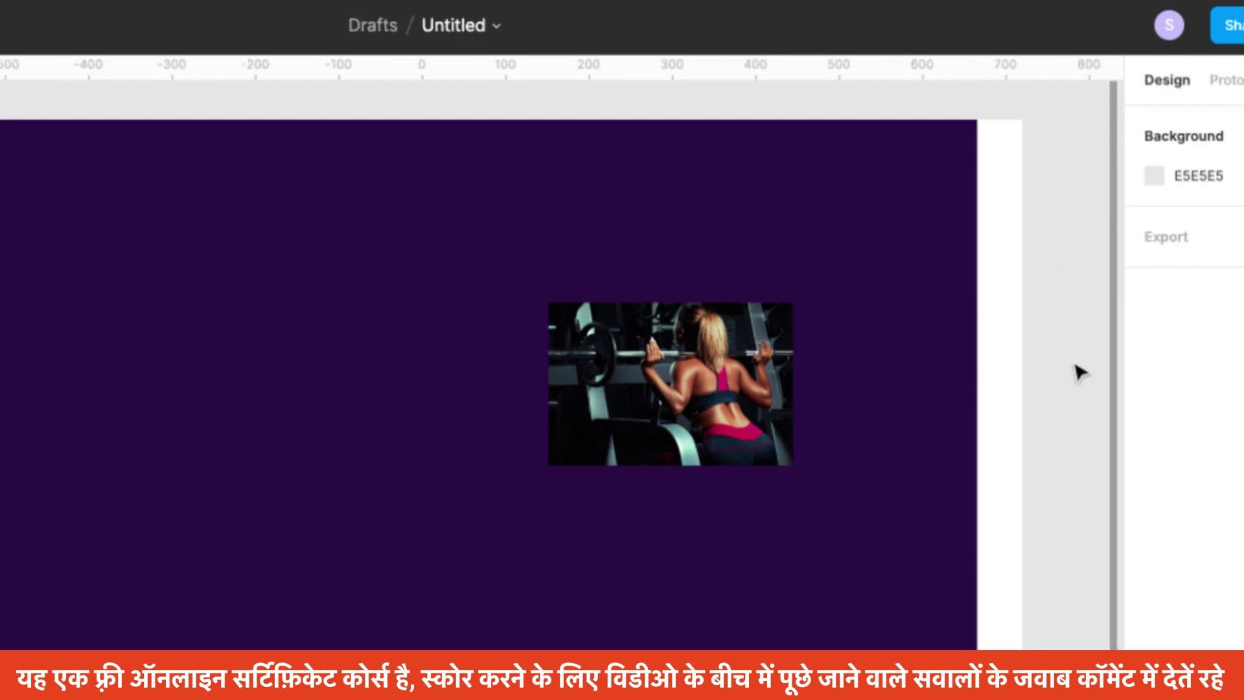
Switch the rectangle's image fill to Crop and shift the photo slightly upward within the frame
click(718, 382)
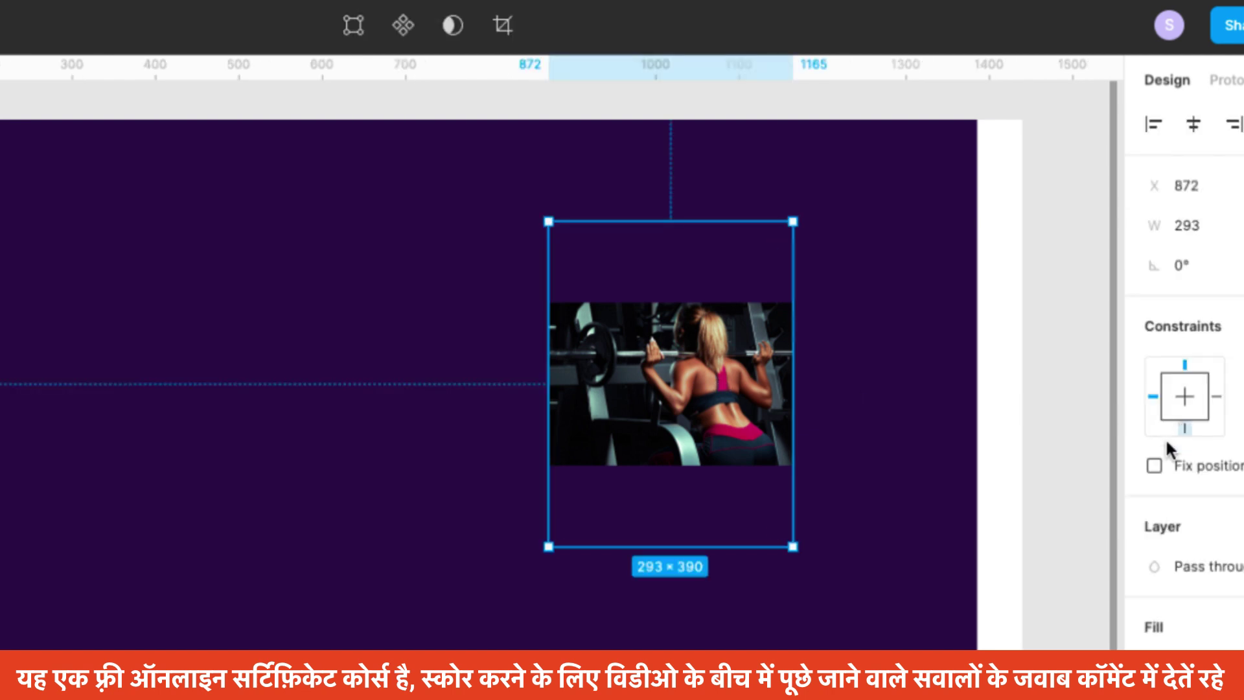
click(1206, 613)
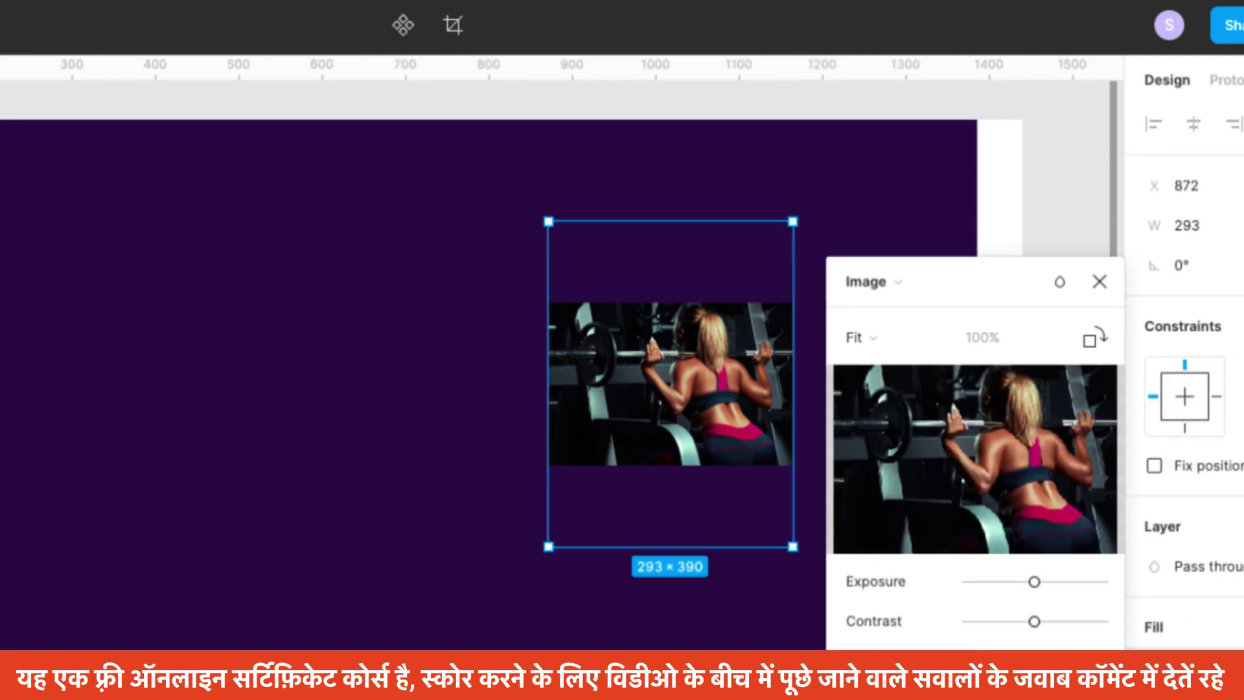
click(870, 281)
click(892, 366)
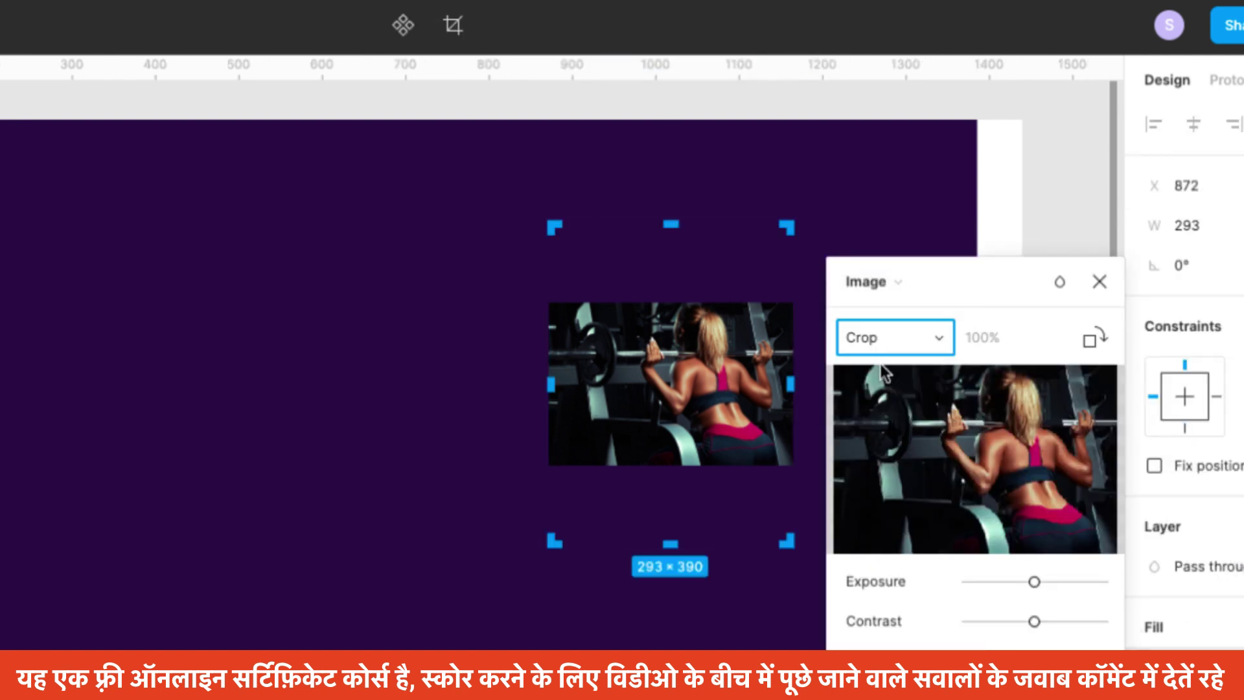
mouse_move(696, 410)
mouse_down()
mouse_move(701, 353)
mouse_move(693, 473)
mouse_move(709, 386)
mouse_move(632, 405)
mouse_move(732, 427)
mouse_move(690, 399)
mouse_move(676, 430)
mouse_move(717, 378)
mouse_move(693, 326)
mouse_move(706, 483)
mouse_move(699, 392)
mouse_up()
Reset the image to Fill, then switch it to Crop and shift the photo left to centre the woman in the rectangle
click(864, 337)
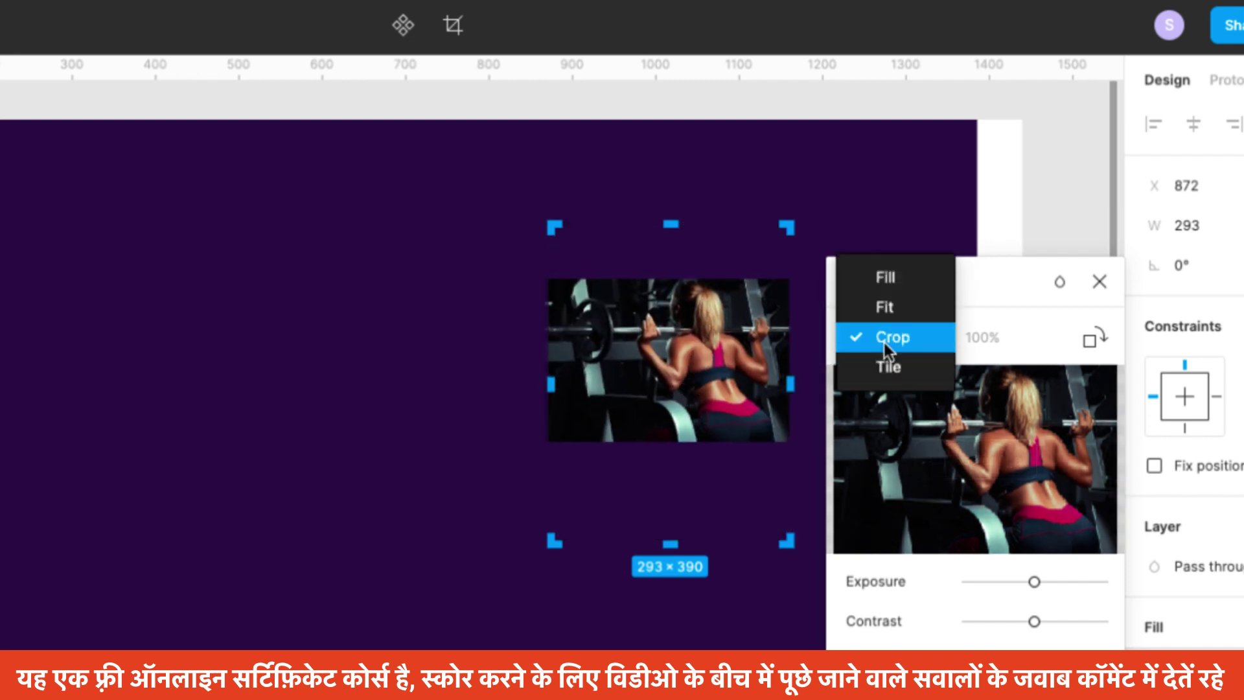
click(903, 271)
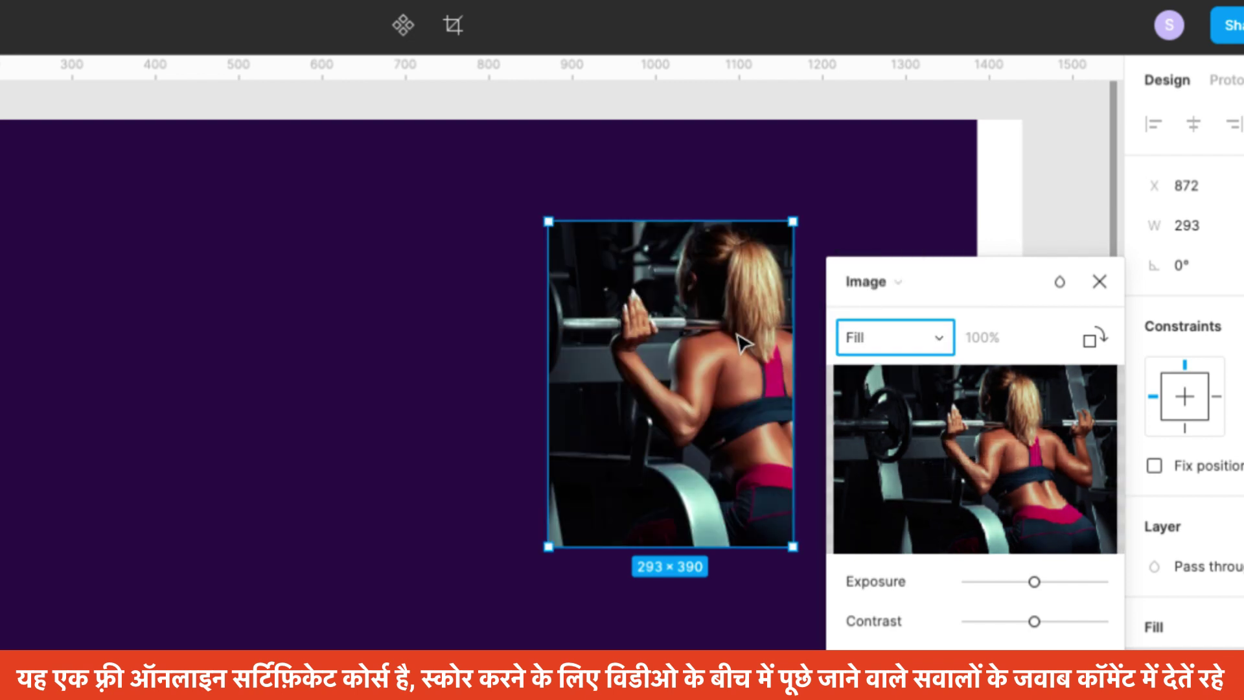
click(889, 337)
click(893, 401)
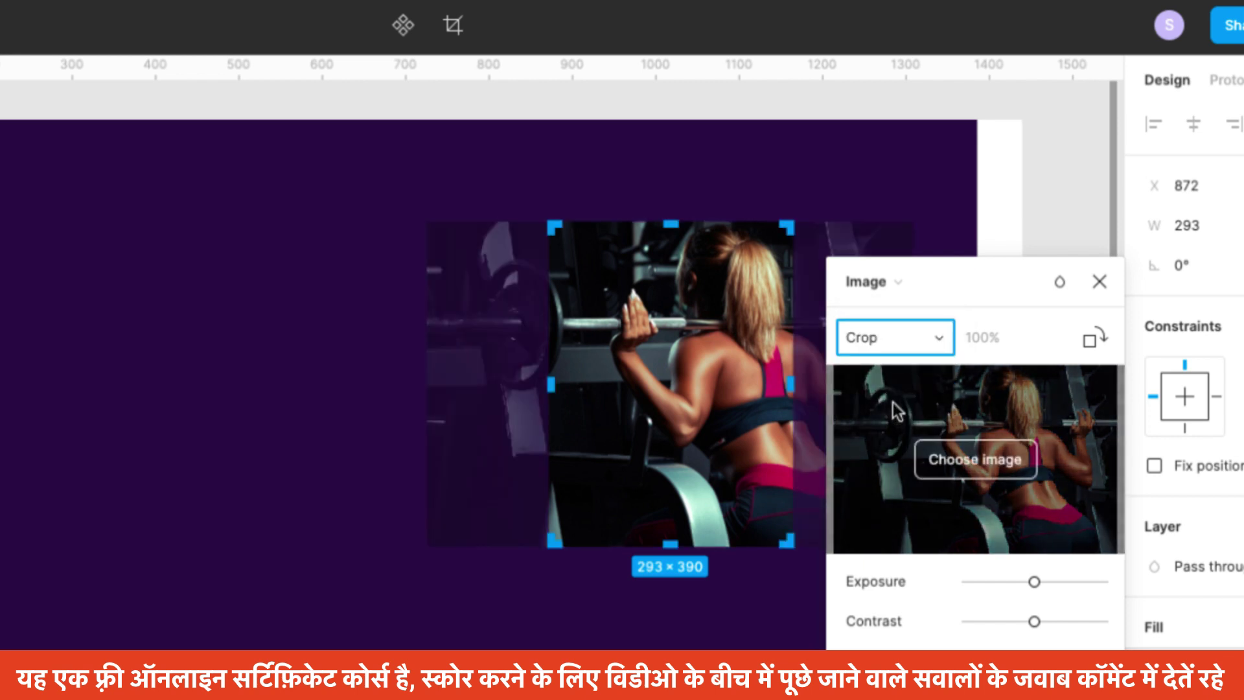
drag(717, 422, 633, 419)
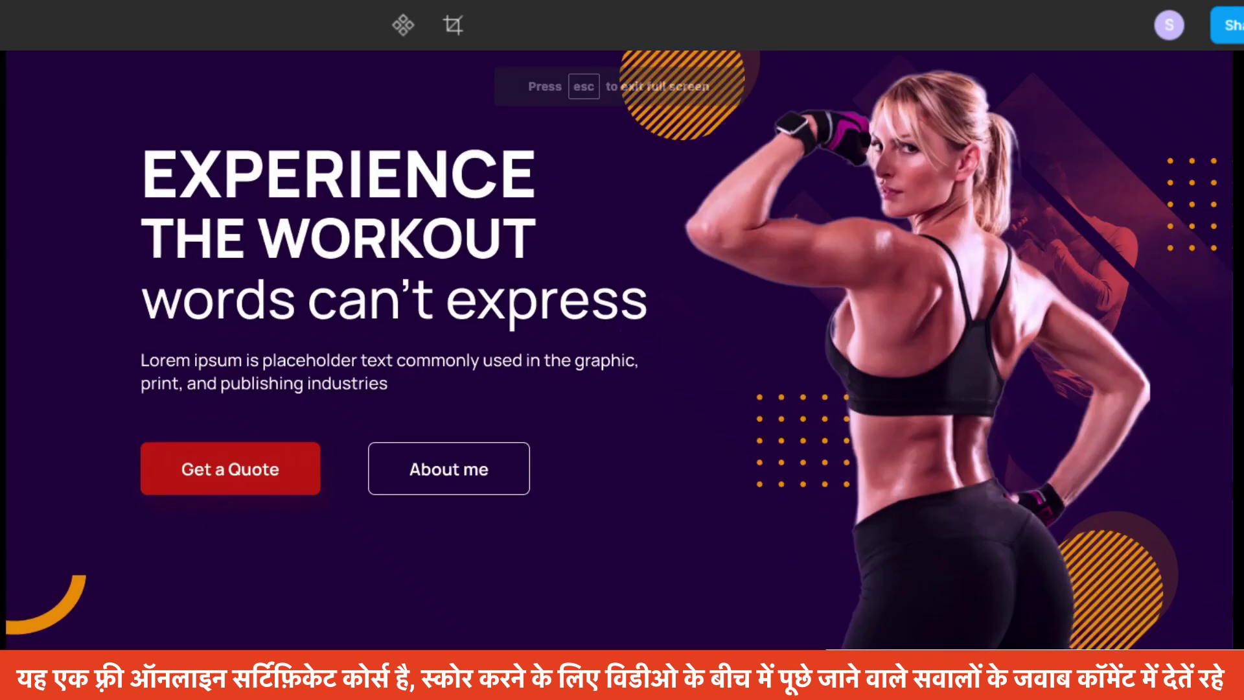
Review the fitness website design in full-screen presentation from the hero section down to the footer for its image use
scroll(976, 264, down, 15)
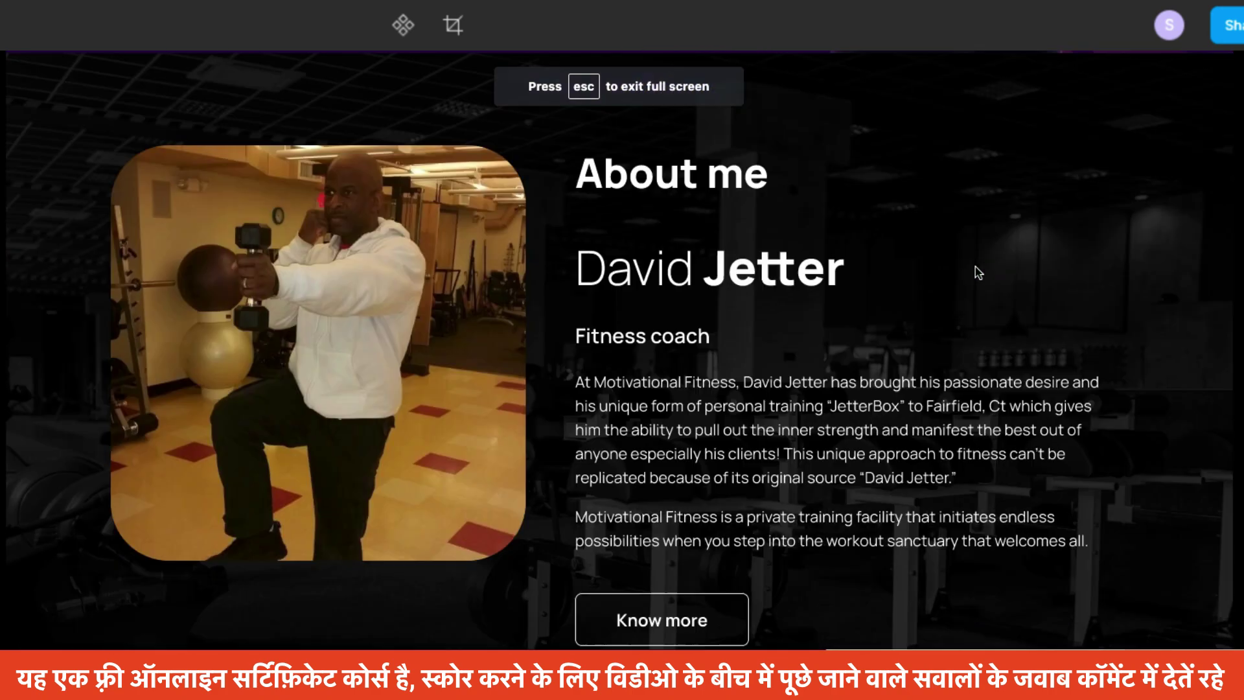
scroll(1071, 283, down, 15)
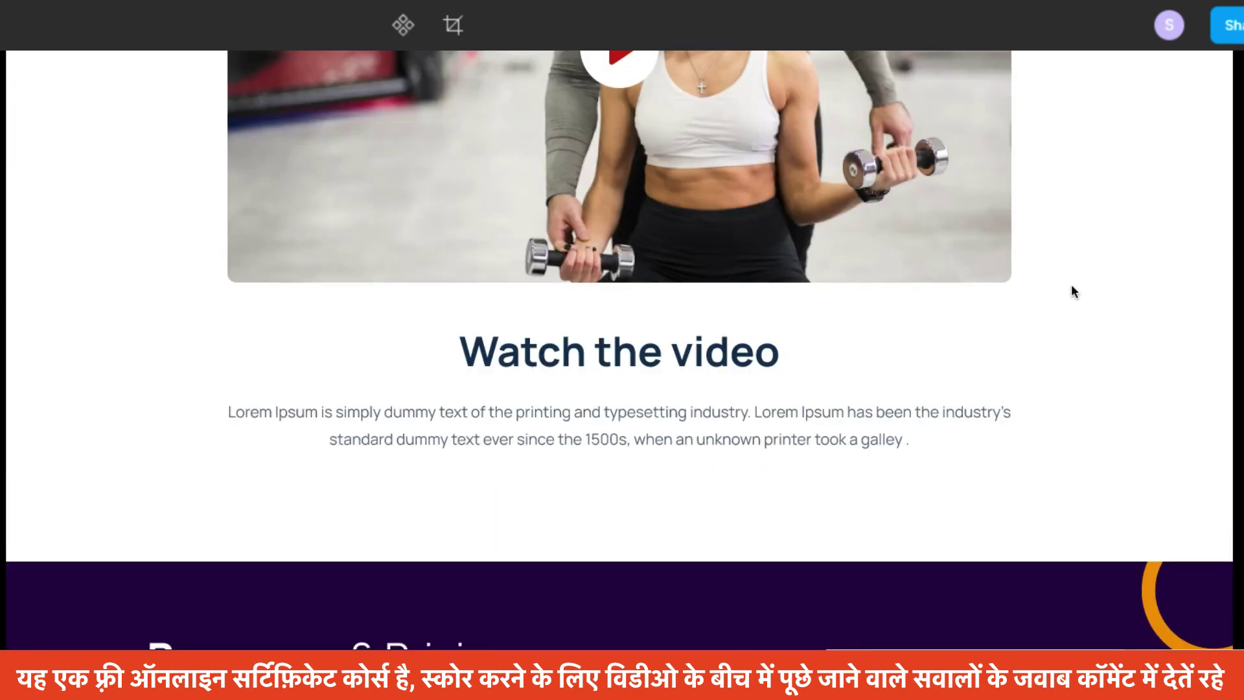
scroll(1070, 285, down, 15)
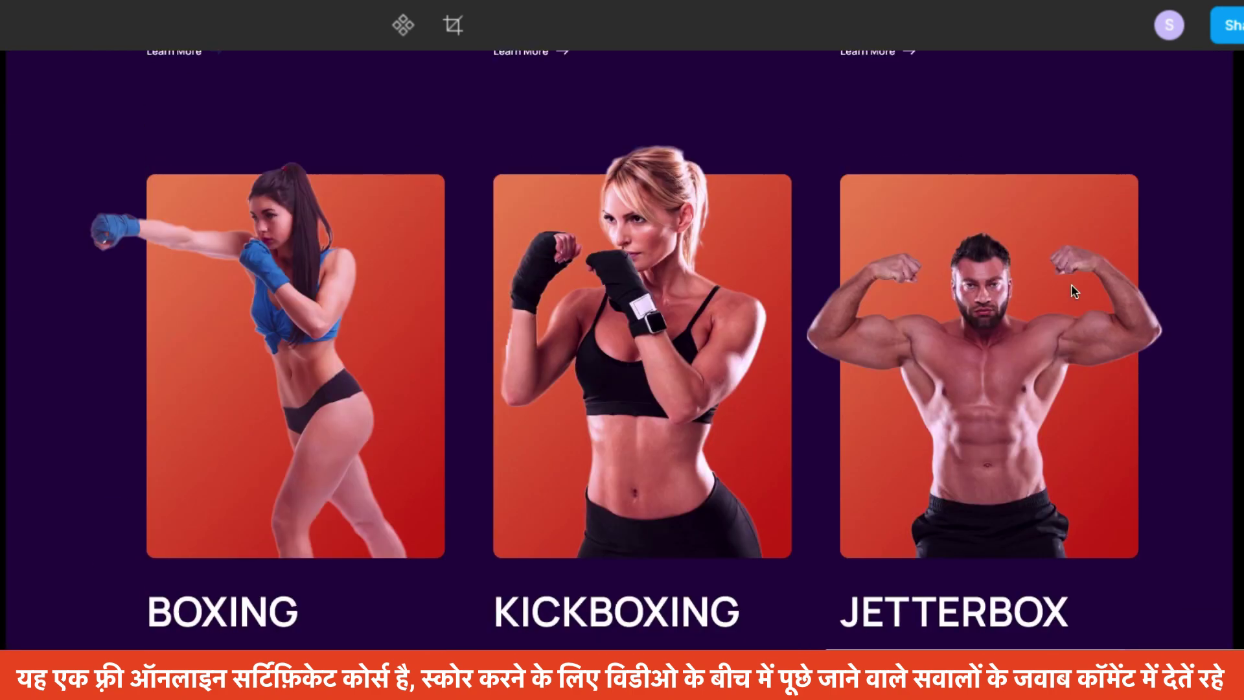
scroll(1072, 291, down, 12)
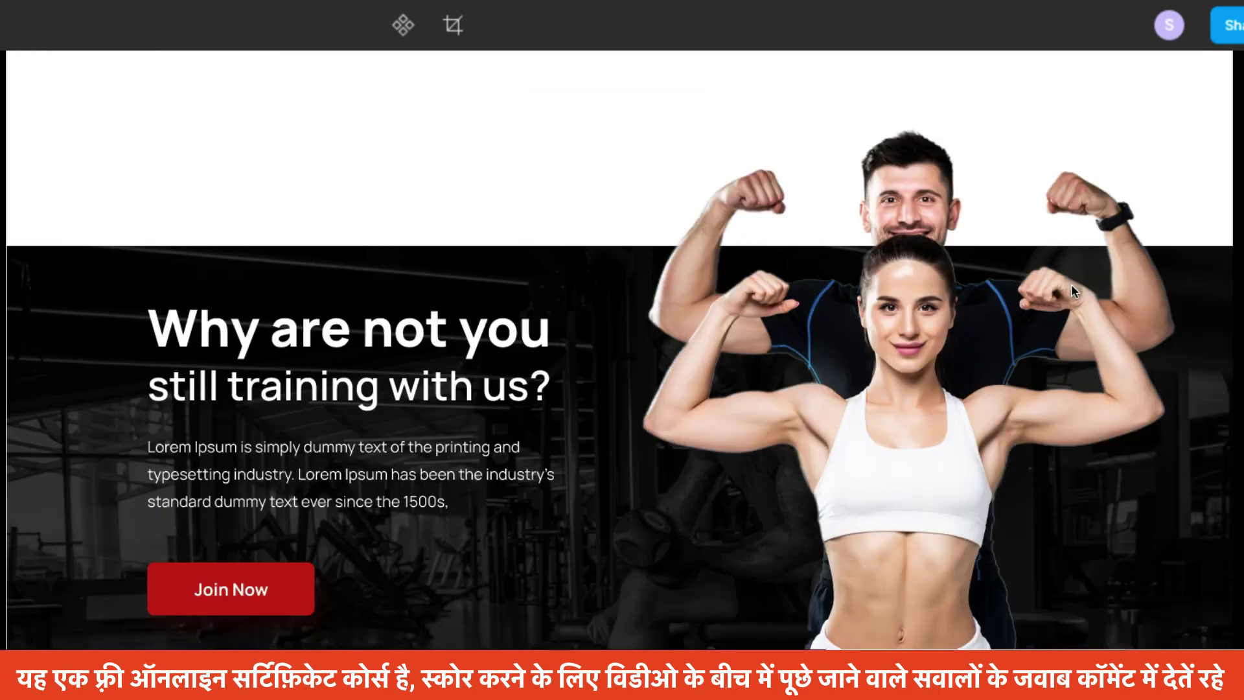
scroll(1073, 290, down, 12)
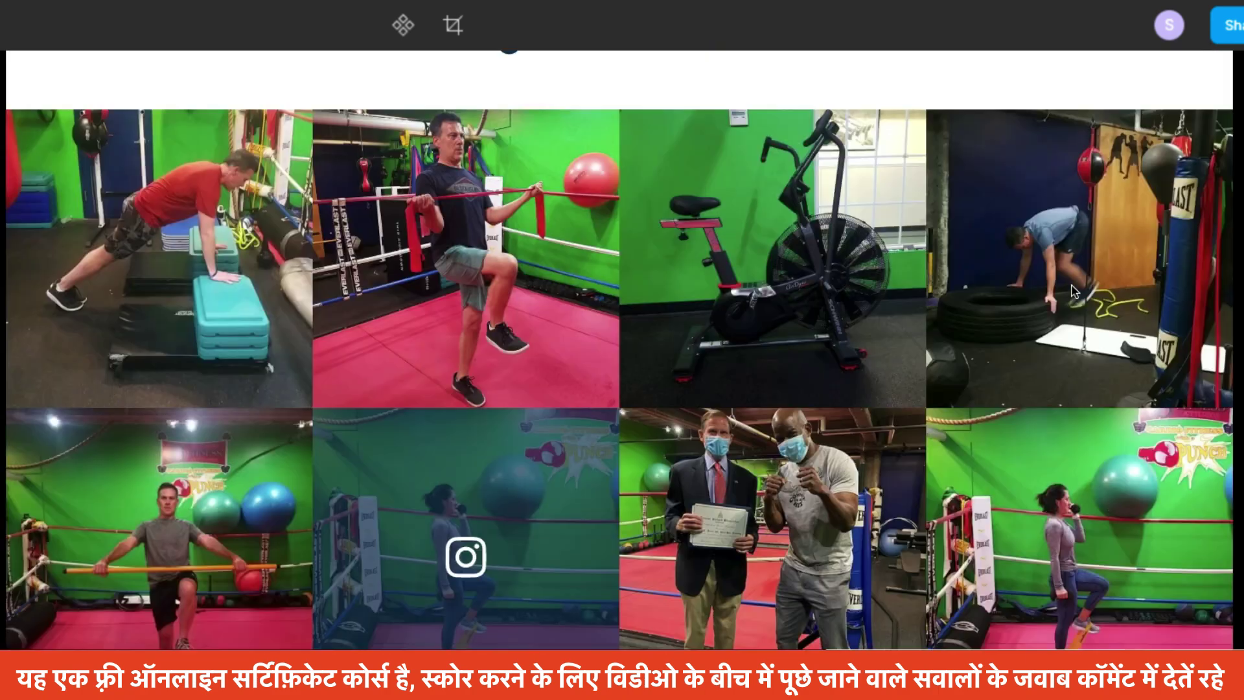
scroll(1073, 291, down, 10)
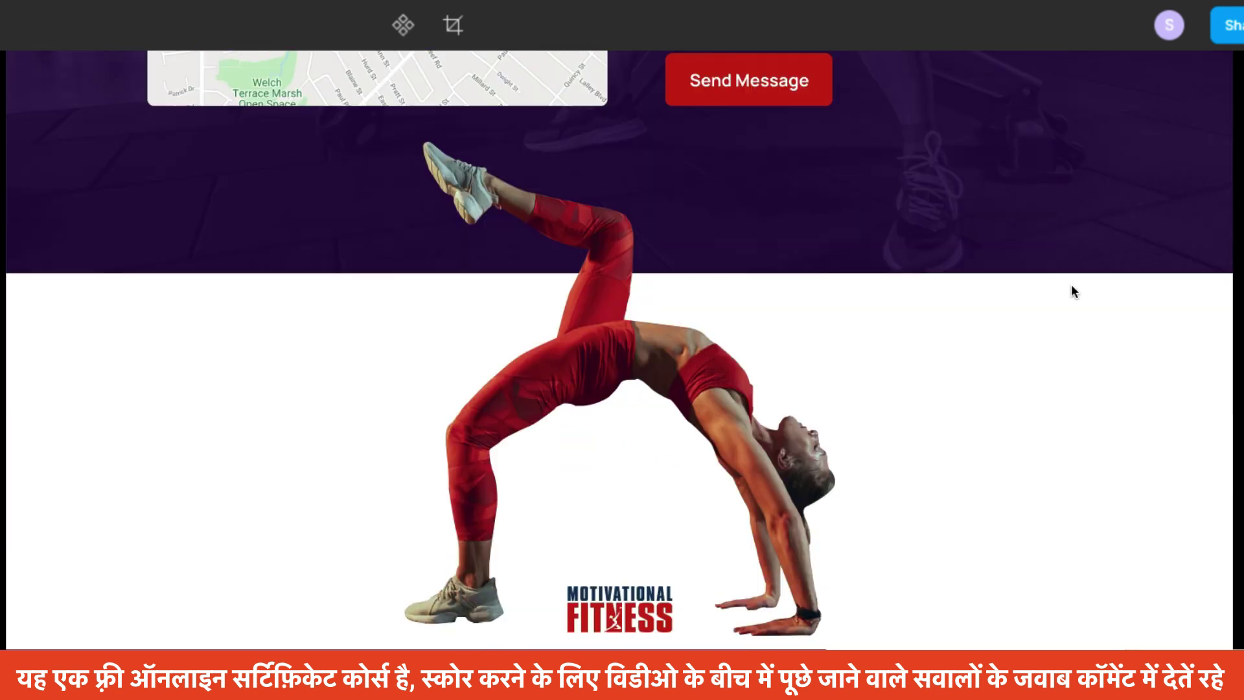
scroll(1071, 291, up, 3)
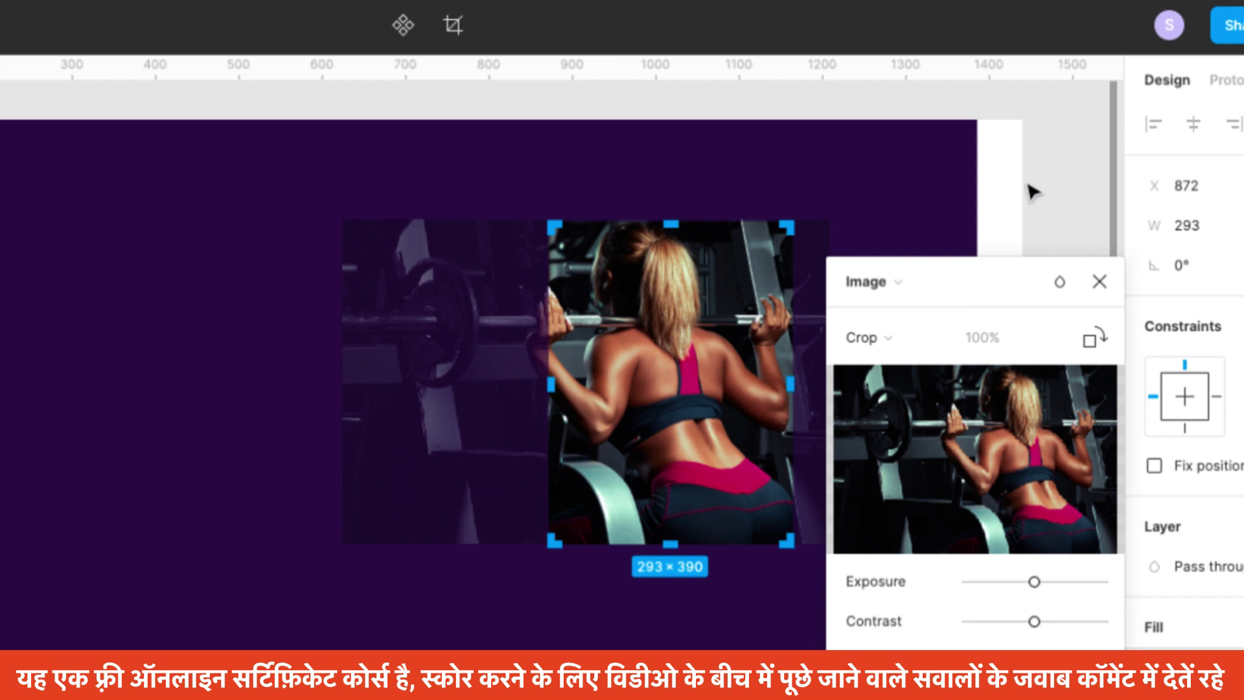
Close the rectangle's image settings, try moving the cropped image on the canvas and undo that move
click(1100, 281)
drag(744, 445, 713, 414)
key(ctrl+z)
Set the selected rectangle's image fill to Tile and shrink the tile to about 291 × 194, a scale of 46.52%
click(666, 396)
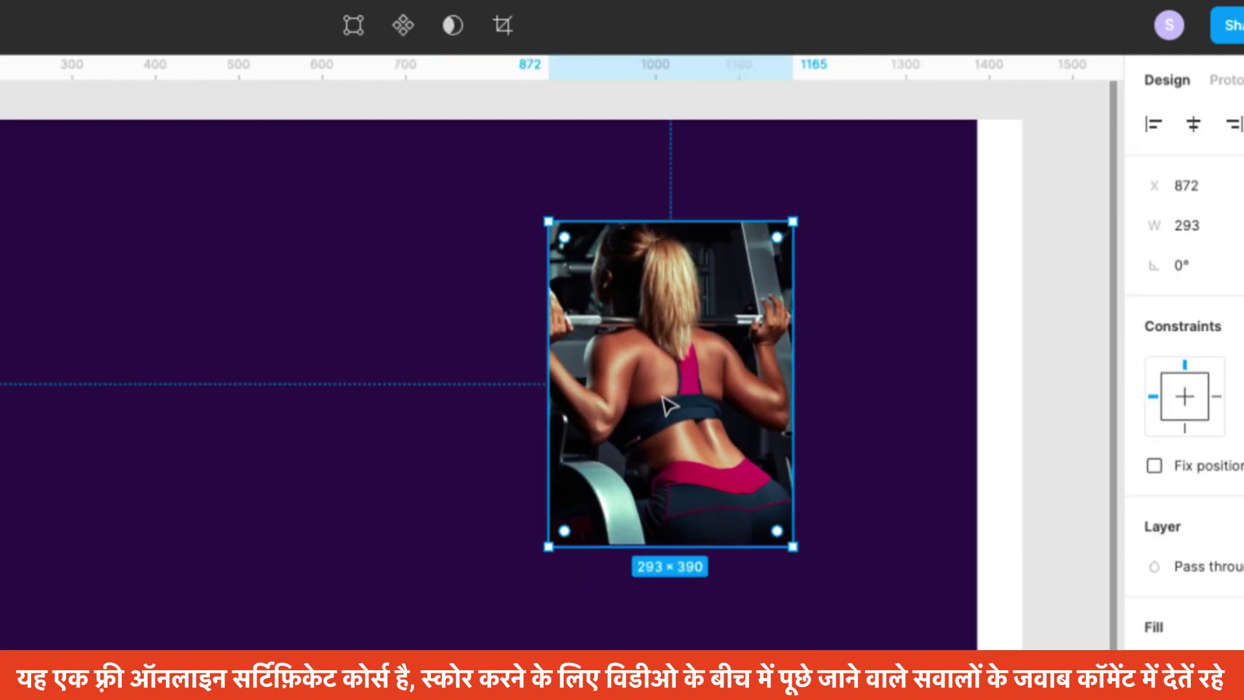
key(Return)
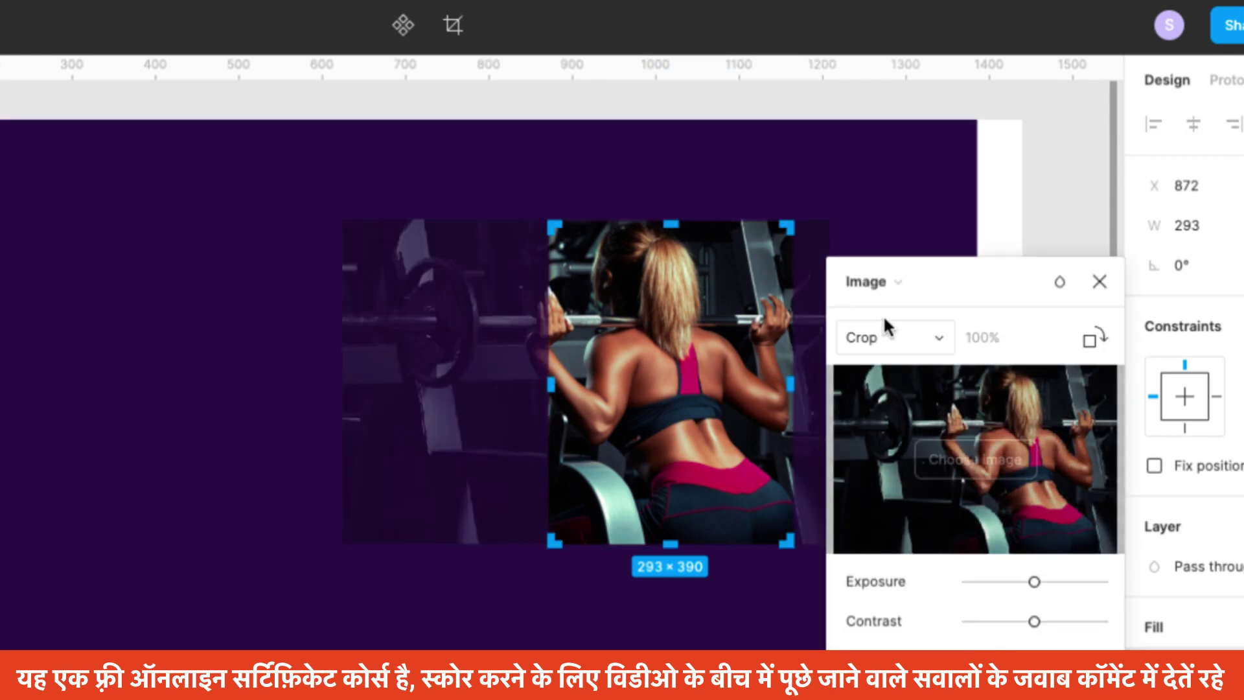
click(876, 283)
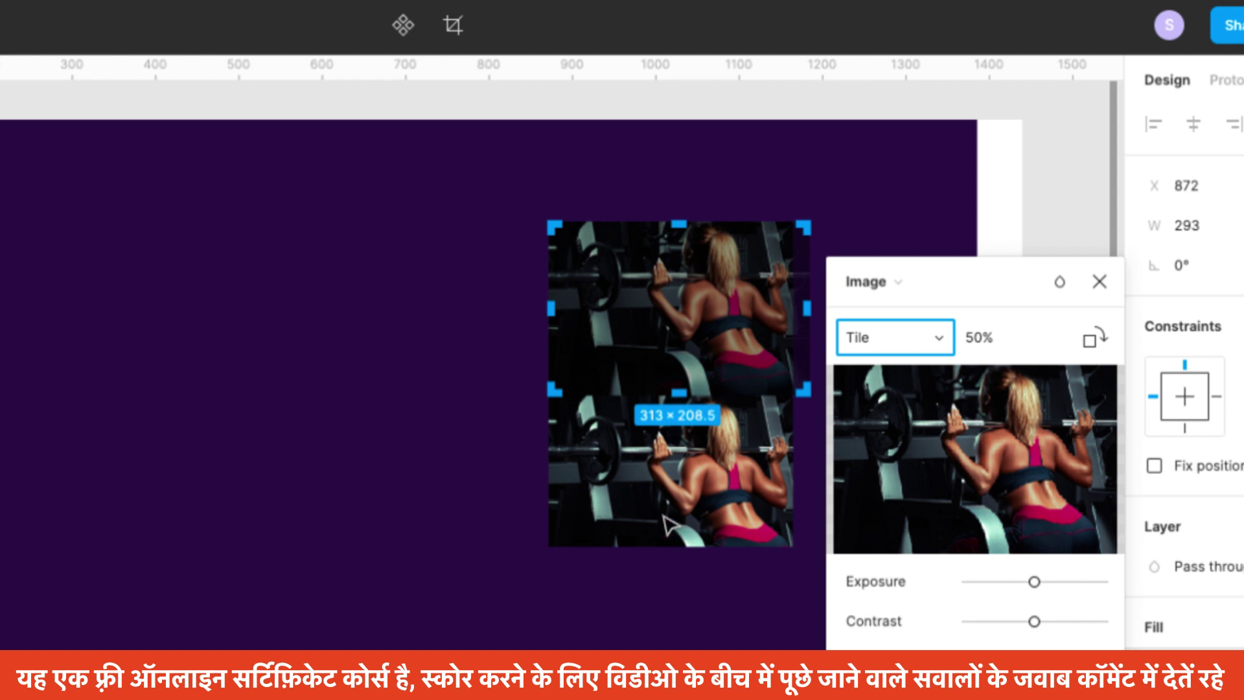
mouse_move(656, 389)
mouse_down()
mouse_move(657, 434)
mouse_move(639, 261)
mouse_move(654, 361)
mouse_move(570, 237)
mouse_move(602, 258)
mouse_move(595, 284)
mouse_move(669, 383)
mouse_up()
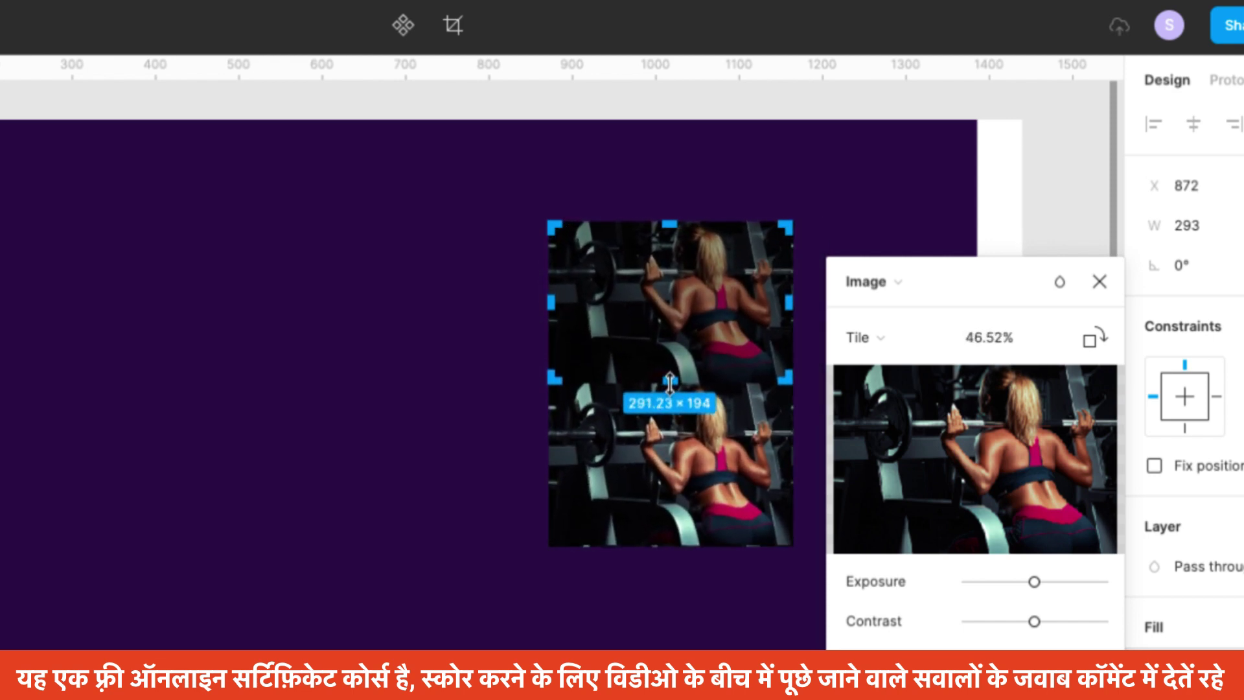
Reset the rectangle's image from Tile to Fill, switch it to Crop and shift the photo left to centre the woman
click(884, 342)
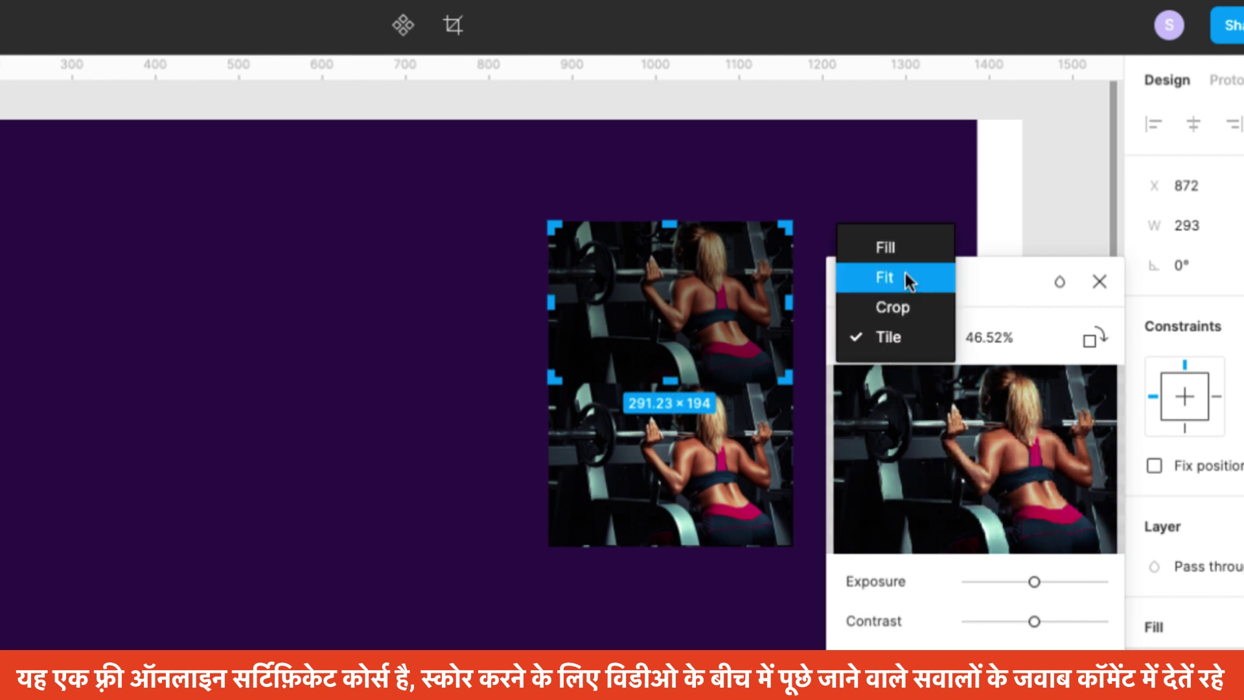
click(904, 248)
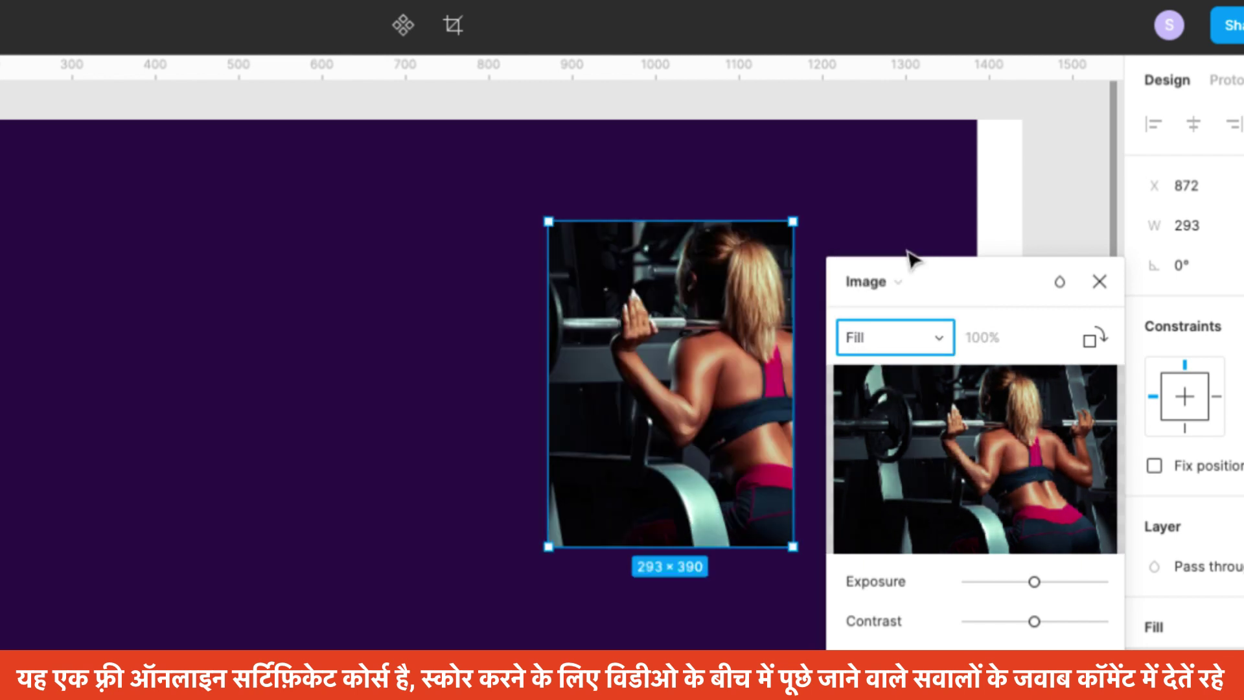
click(878, 335)
click(884, 394)
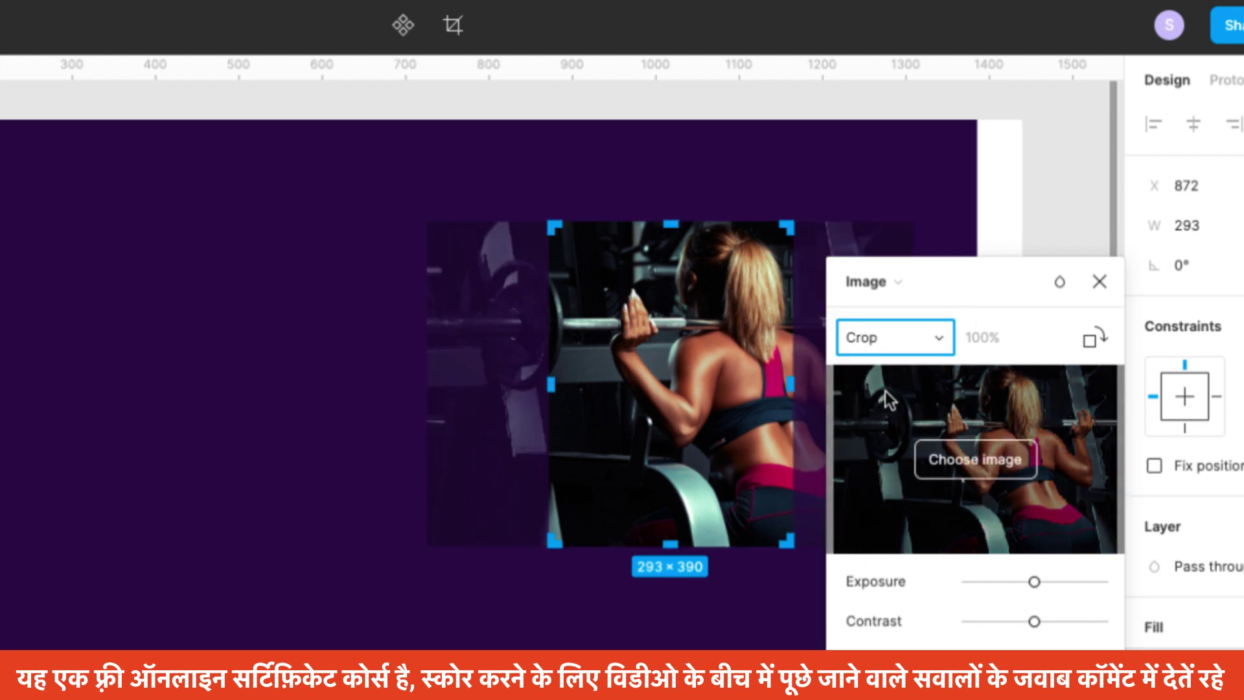
drag(700, 377, 623, 379)
Try out the photo's Exposure, Contrast, Saturation, Temperature and Tint adjustments and return them to neutral
mouse_move(881, 448)
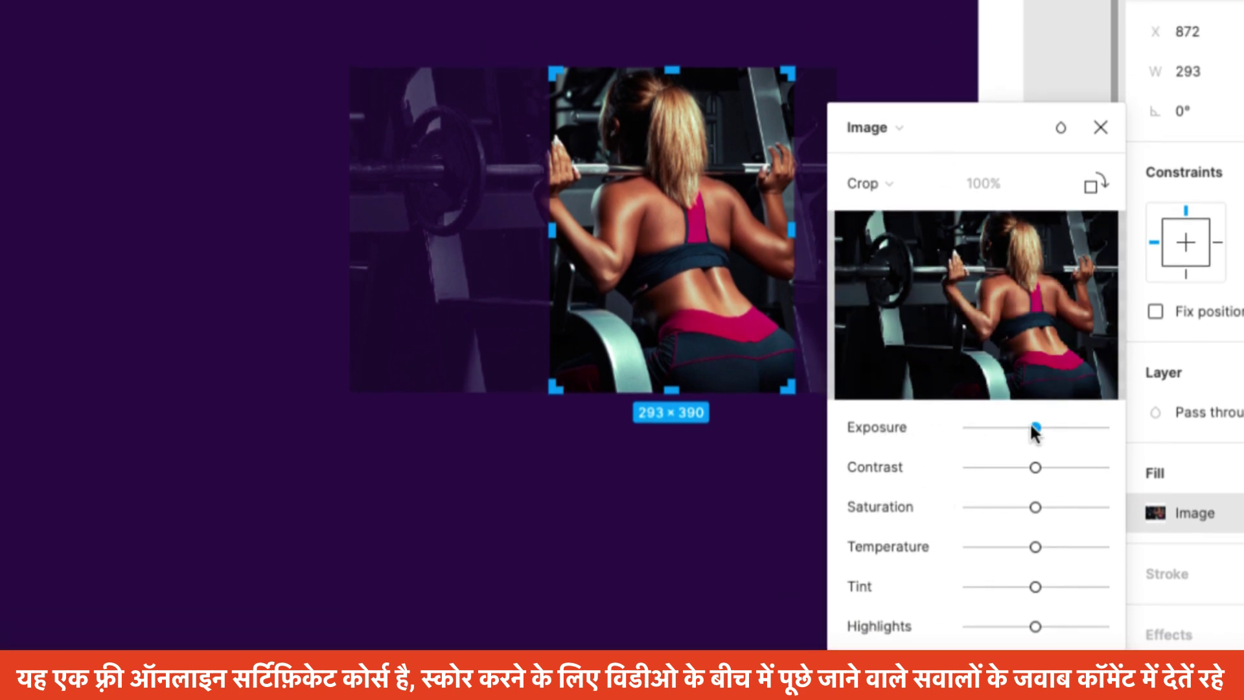
drag(1035, 428, 999, 469)
drag(1034, 507, 1038, 556)
mouse_move(1034, 587)
mouse_down()
mouse_move(1003, 586)
mouse_move(1048, 591)
mouse_move(984, 588)
mouse_move(1034, 588)
mouse_up()
Lower the photo's Temperature nearly to the minimum, Tint slightly and Highlights about halfway, keeping Saturation and Contrast neutral
drag(1035, 547, 966, 534)
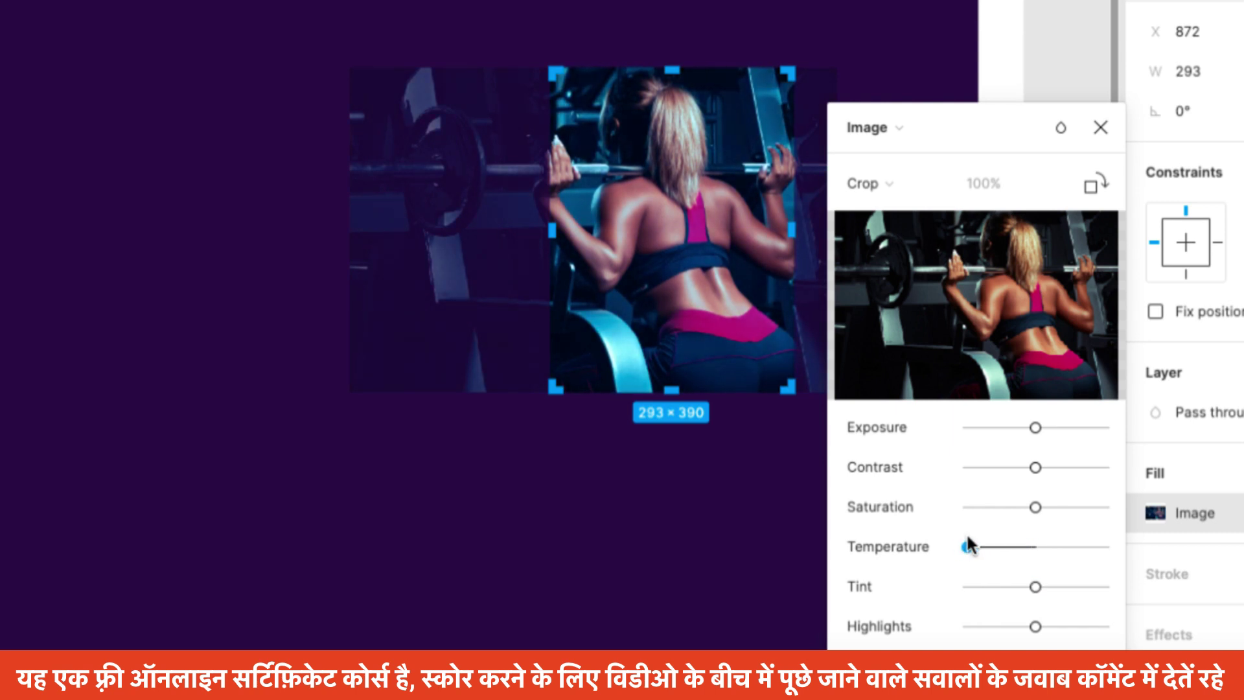
mouse_move(1034, 586)
mouse_down()
mouse_move(1008, 588)
mouse_move(1038, 583)
mouse_move(1020, 587)
mouse_move(1033, 588)
mouse_move(1016, 626)
mouse_move(999, 625)
mouse_move(1057, 626)
mouse_move(1003, 624)
mouse_up()
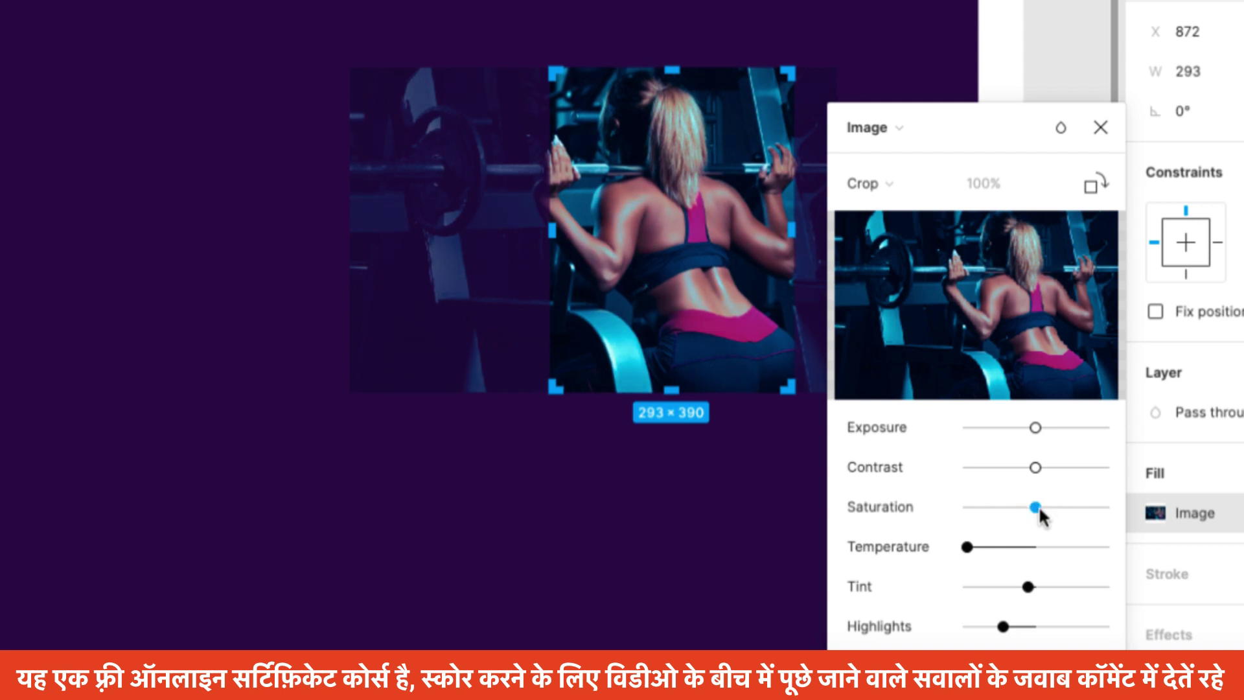
drag(1035, 467, 1039, 477)
Rotate the cropped image in 90° increments through a full turn back to upright
click(1095, 185)
click(1095, 185)
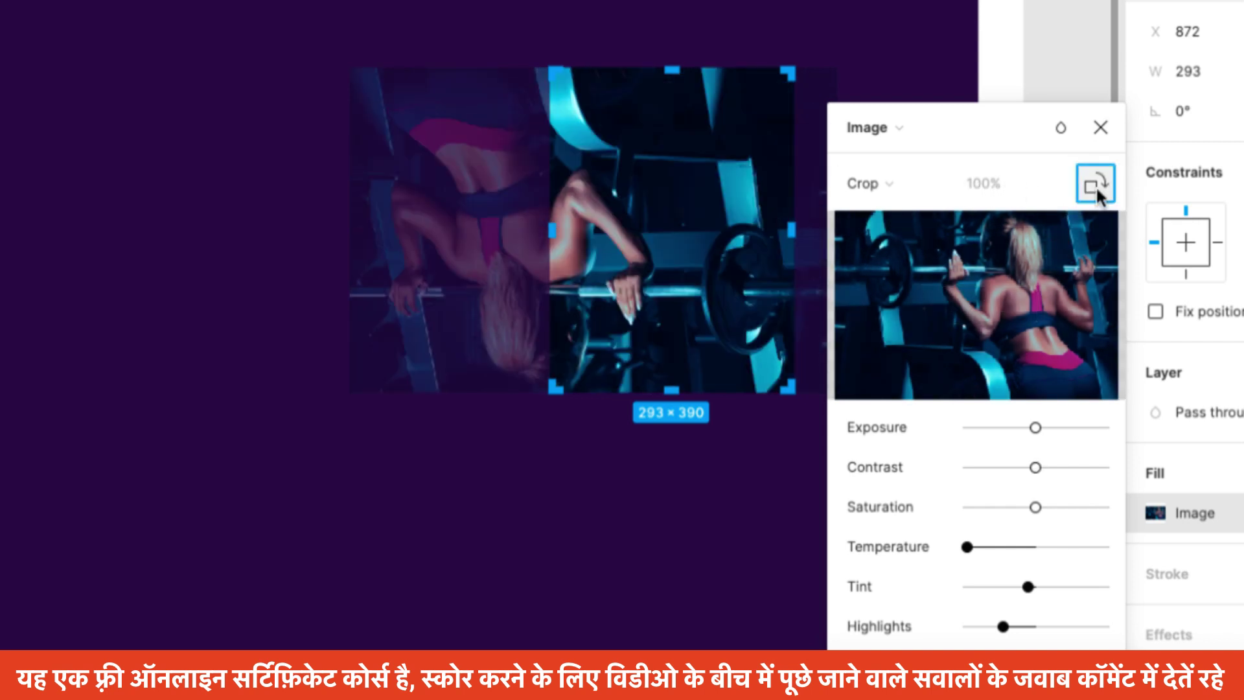
click(1095, 185)
click(1095, 186)
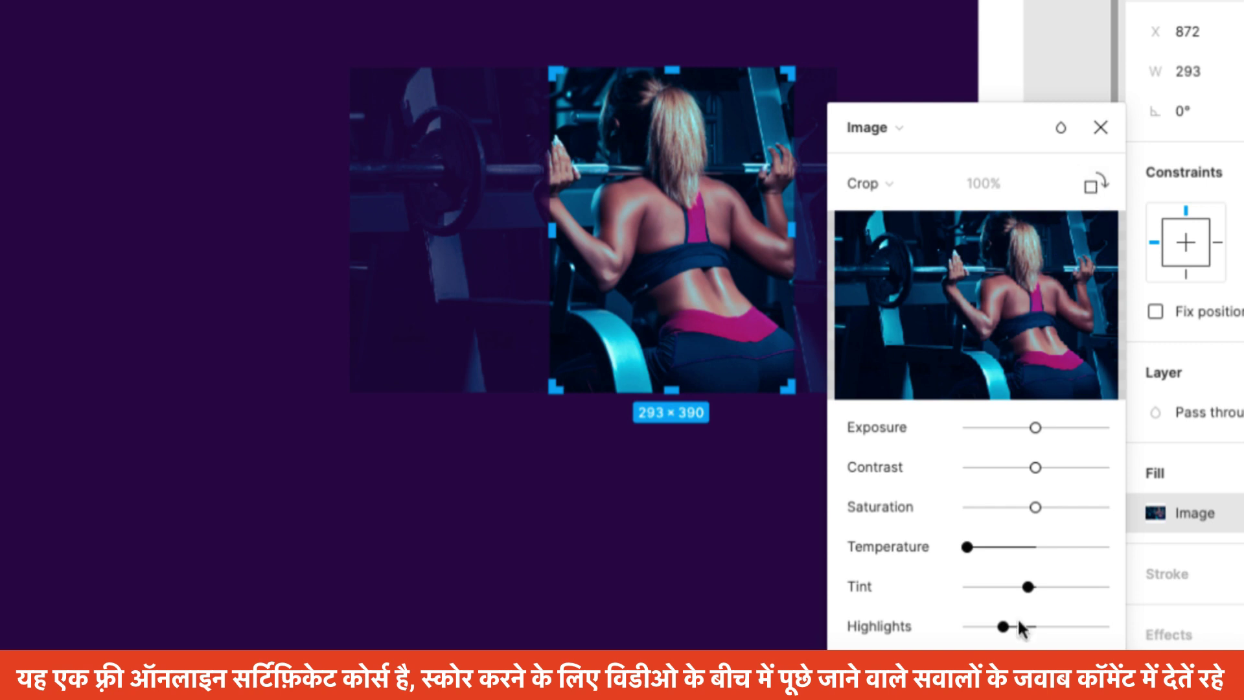
Review the fill type and image mode options, keeping Image and Crop, and close the image settings
click(904, 141)
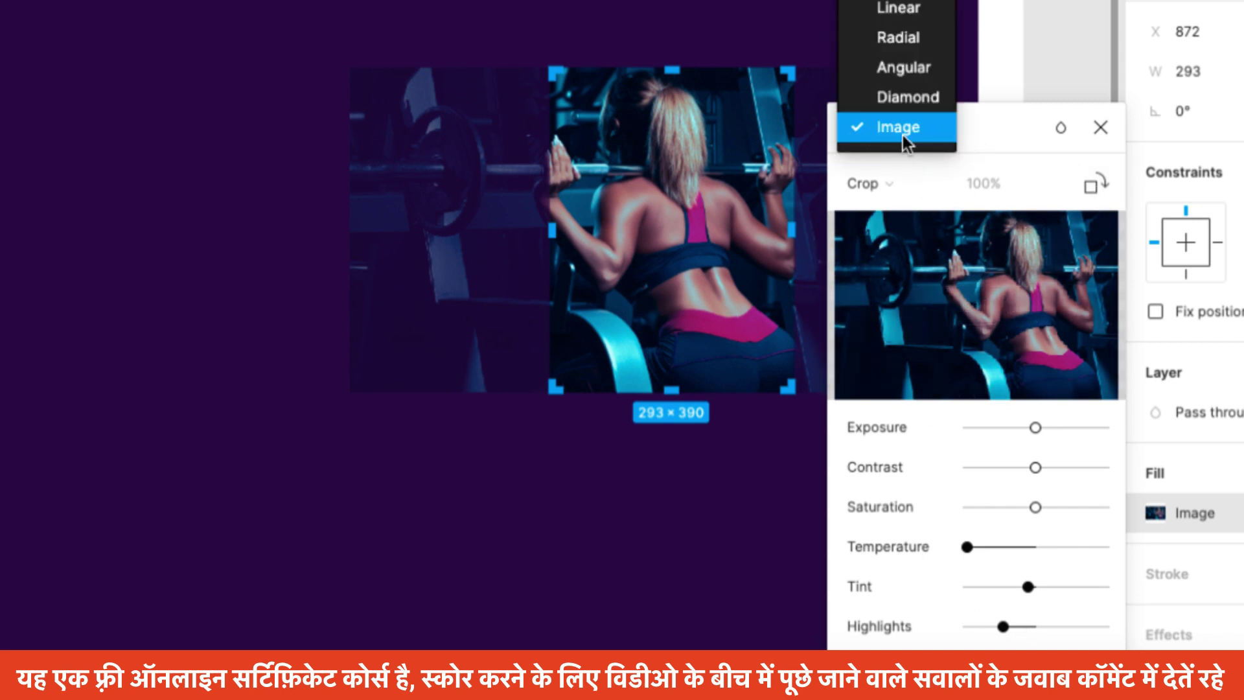
click(907, 133)
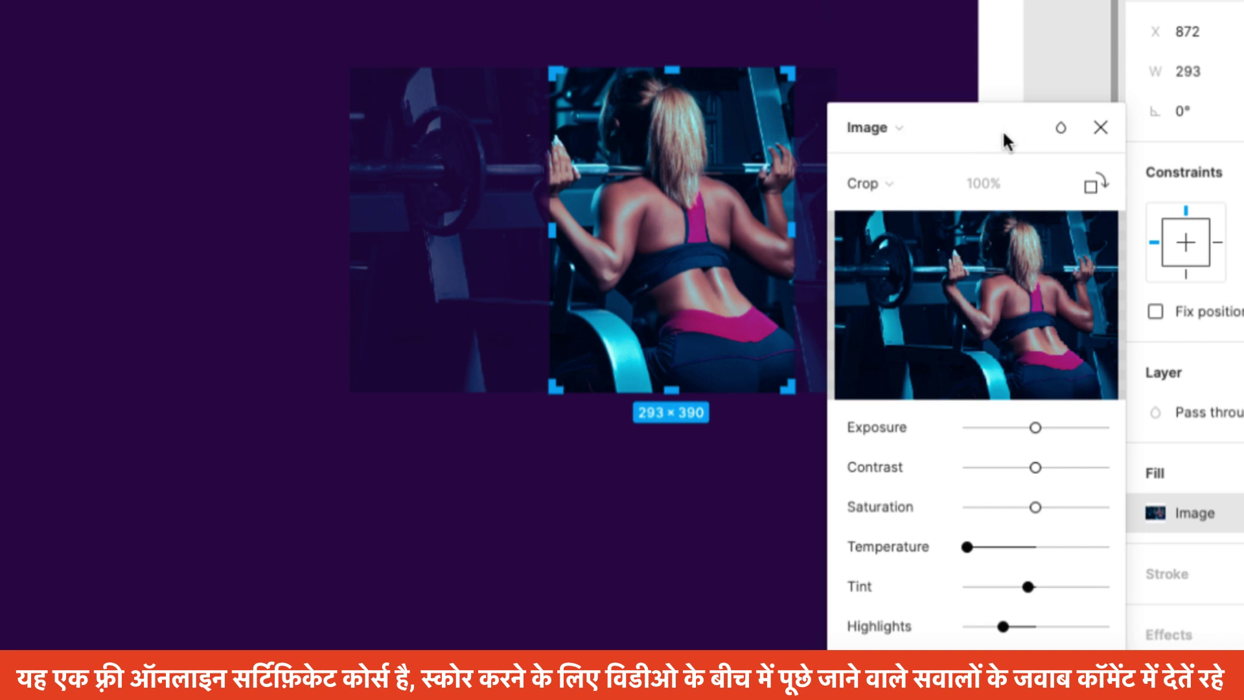
click(870, 188)
click(901, 182)
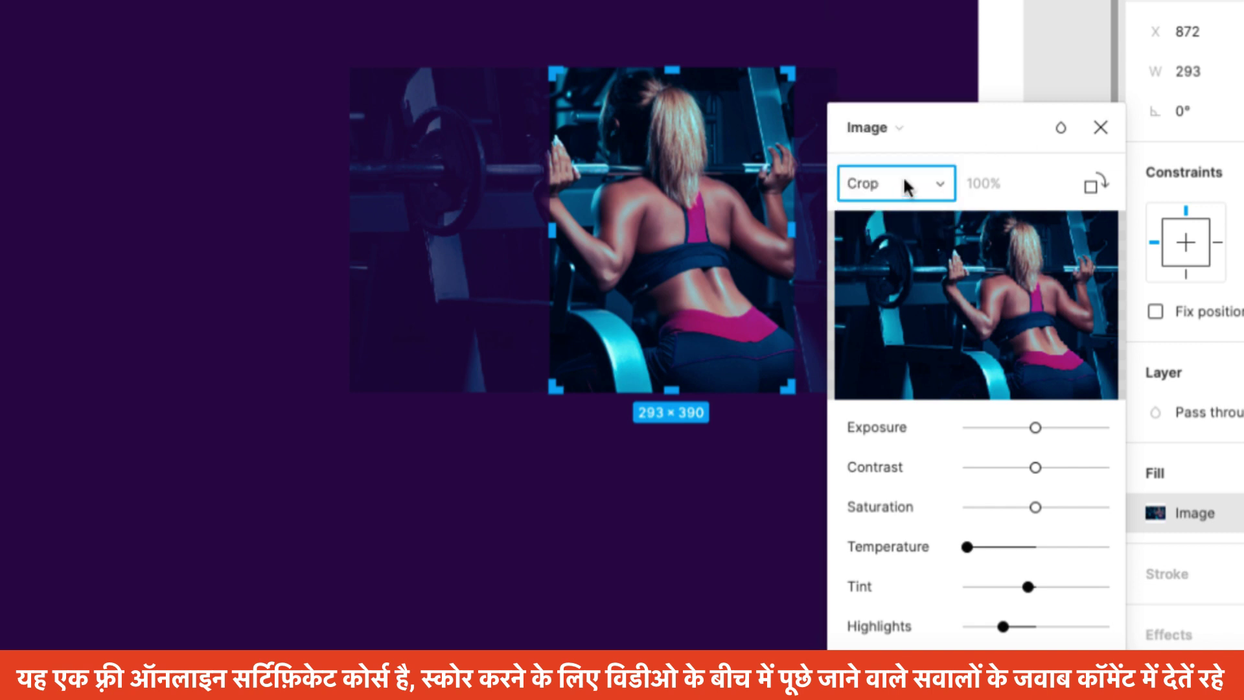
click(1092, 130)
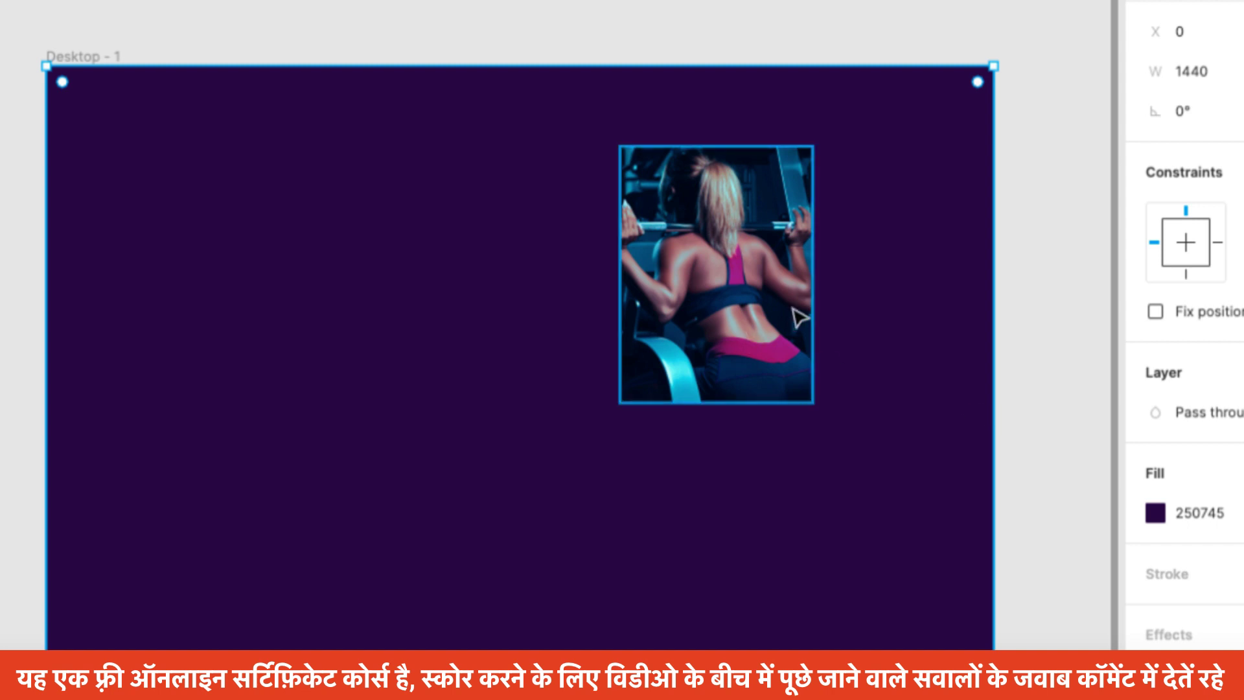
Draw a rectangle about 242 × 390 on the purple frame, to the left of the cropped photo
scroll(785, 328, down, 3)
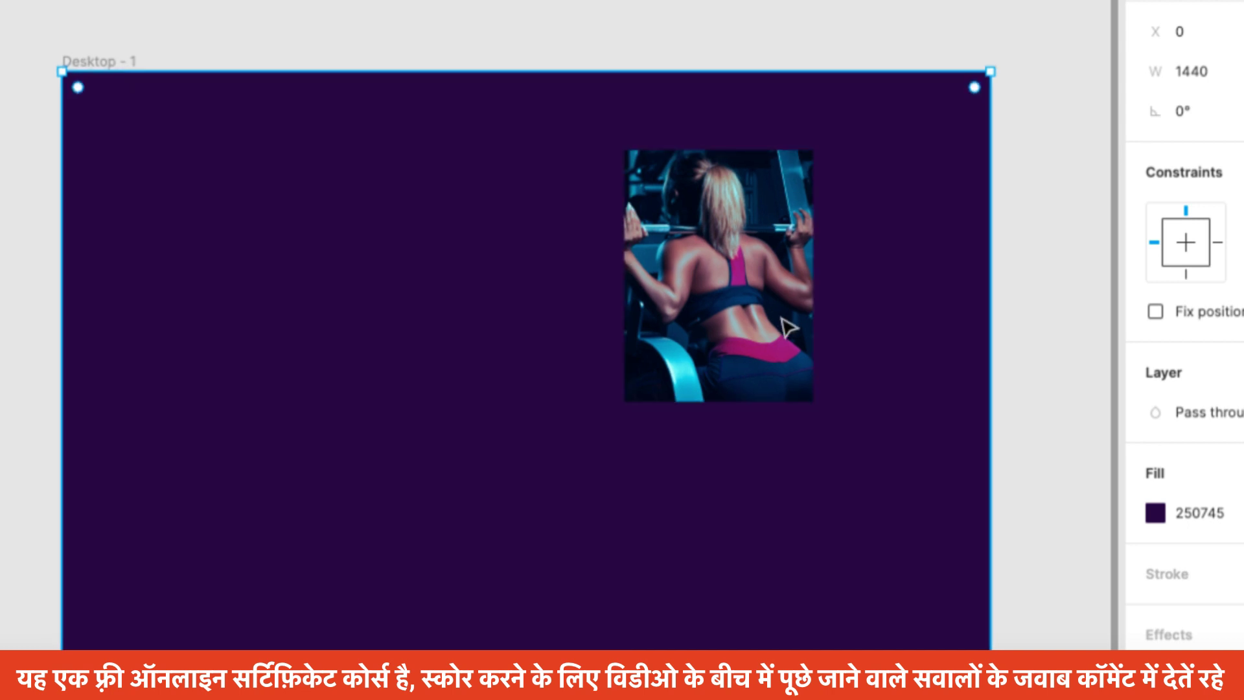
key(ctrl+z)
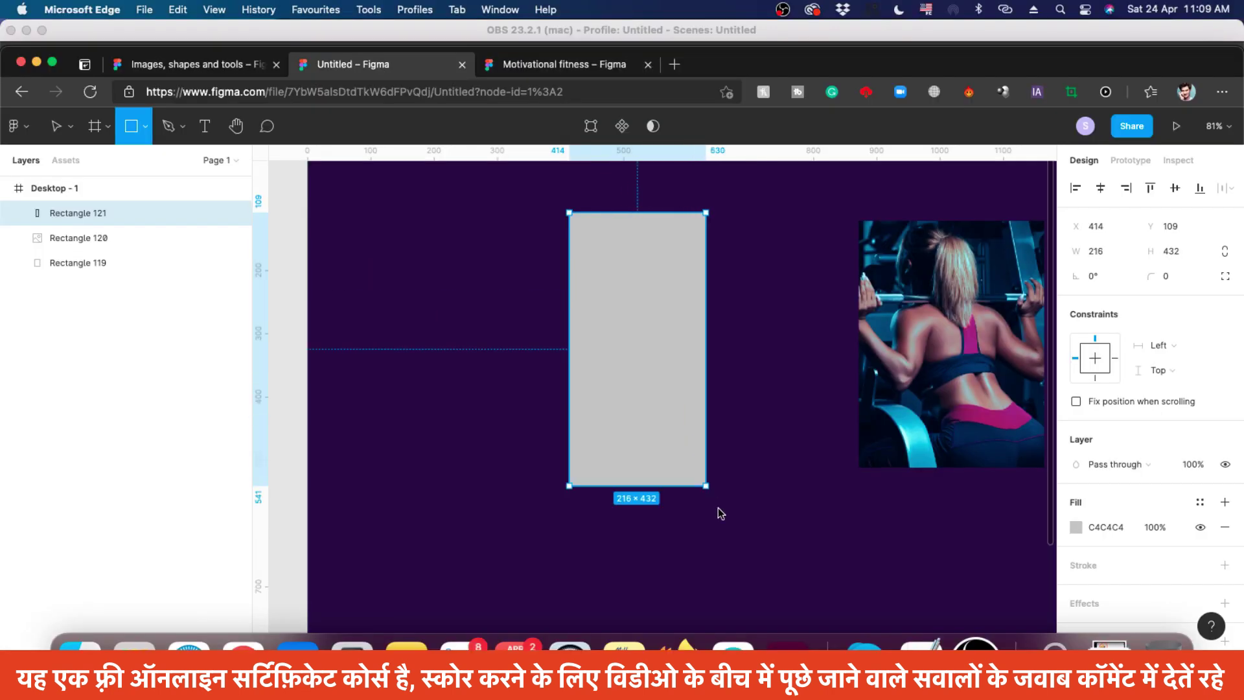
drag(720, 513, 722, 458)
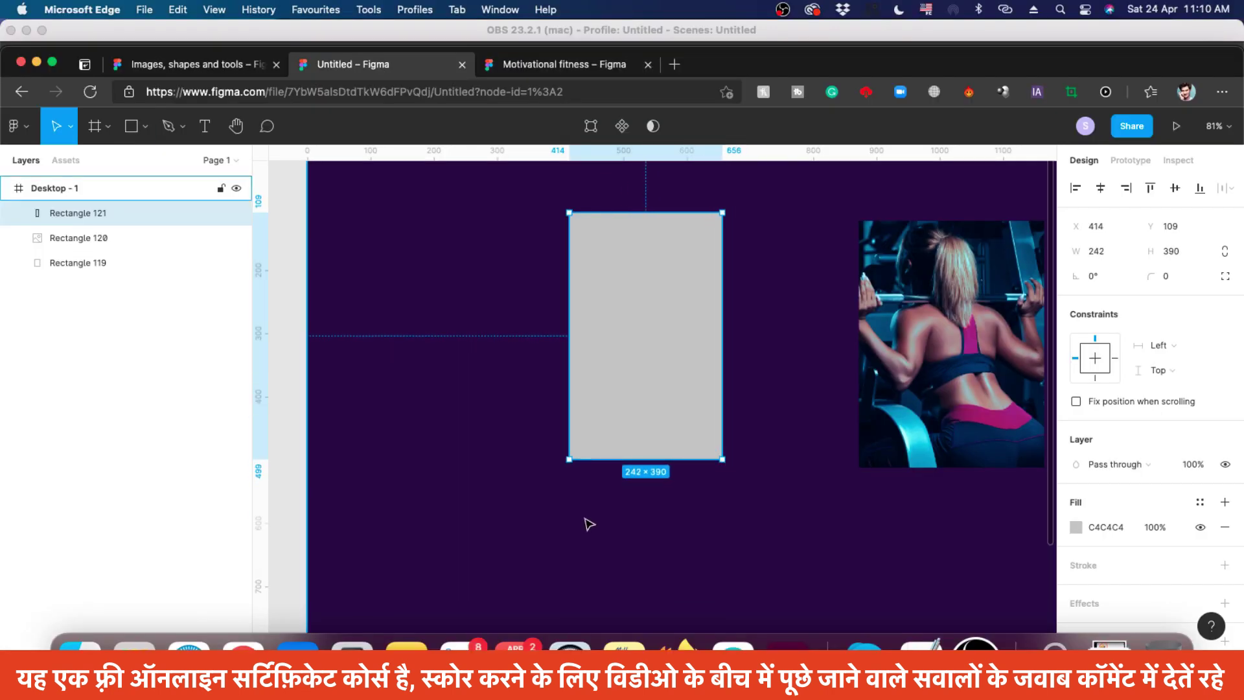
Import the fitness photo from the image folder in Finder onto the canvas over the new grey rectangle
click(80, 645)
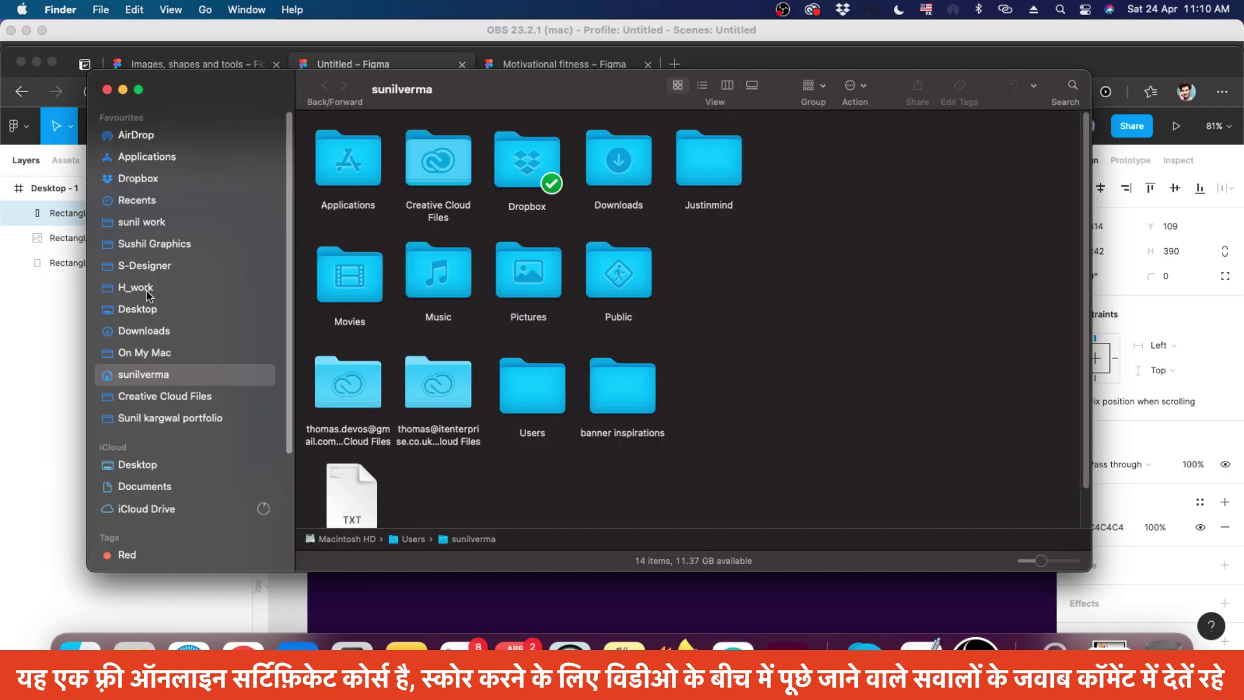
click(147, 327)
double_click(348, 159)
drag(461, 103, 609, 443)
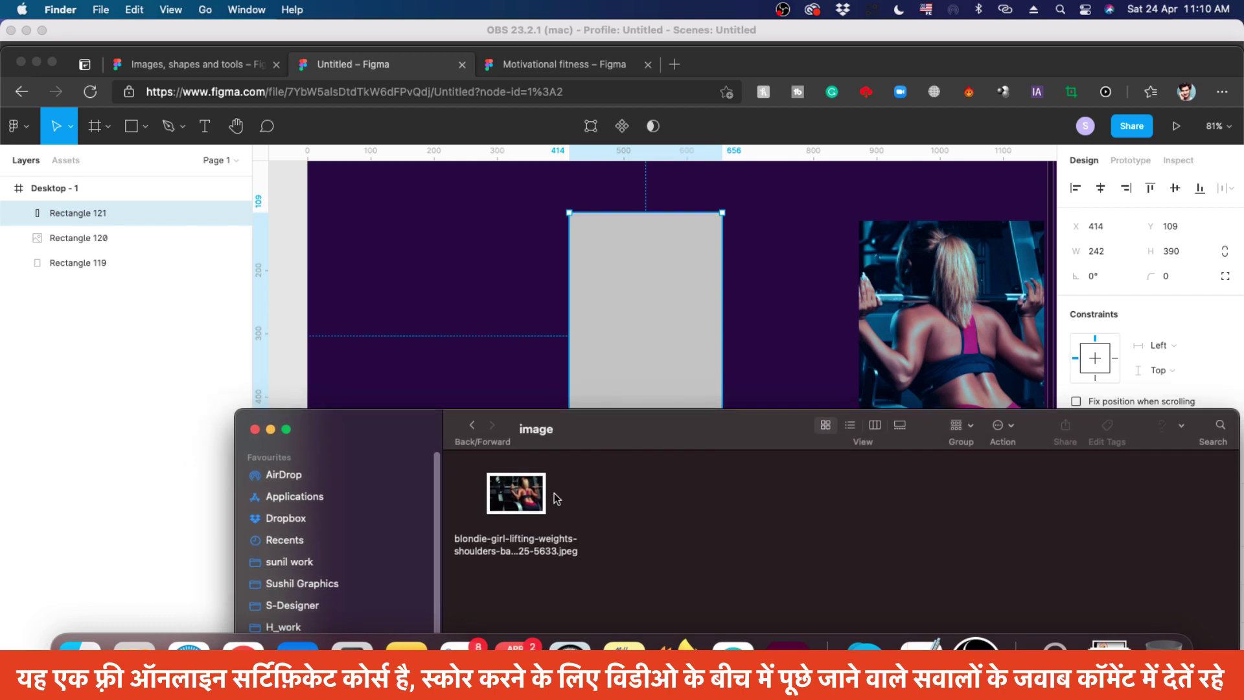
drag(515, 487, 618, 346)
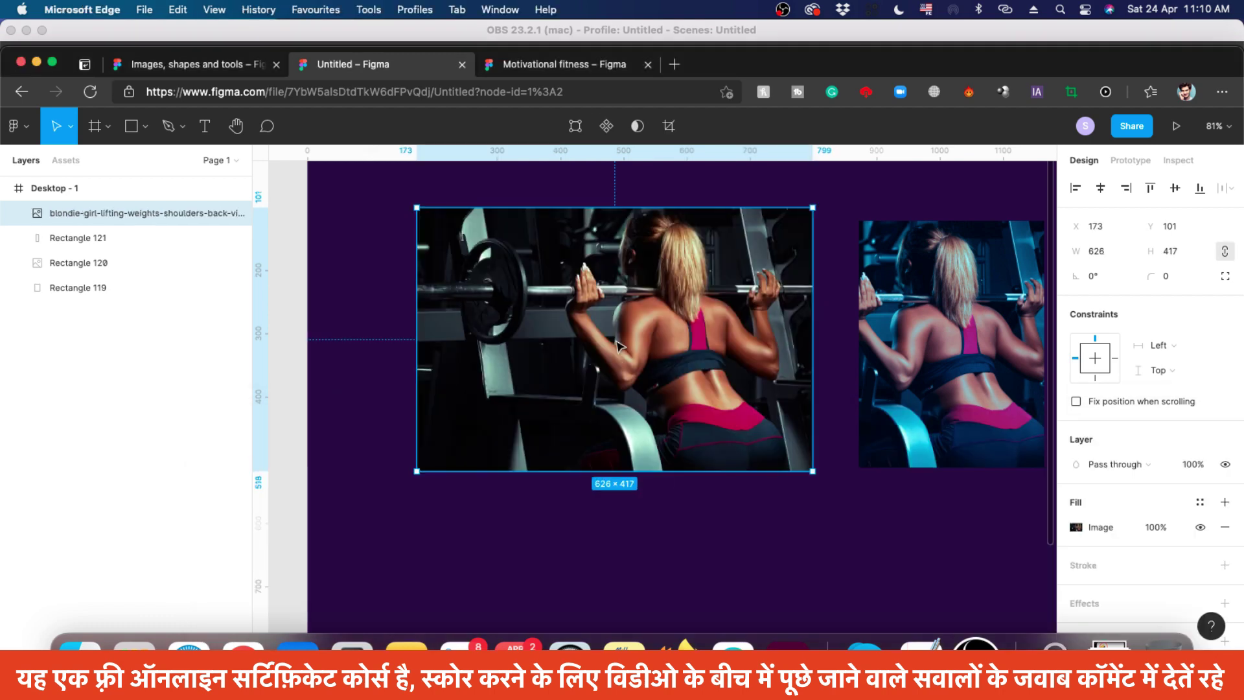
Move the imported photo down and left to about X 162, Y 134, and undo the move and the import
mouse_move(723, 301)
mouse_down()
mouse_move(634, 476)
mouse_move(716, 322)
mouse_up()
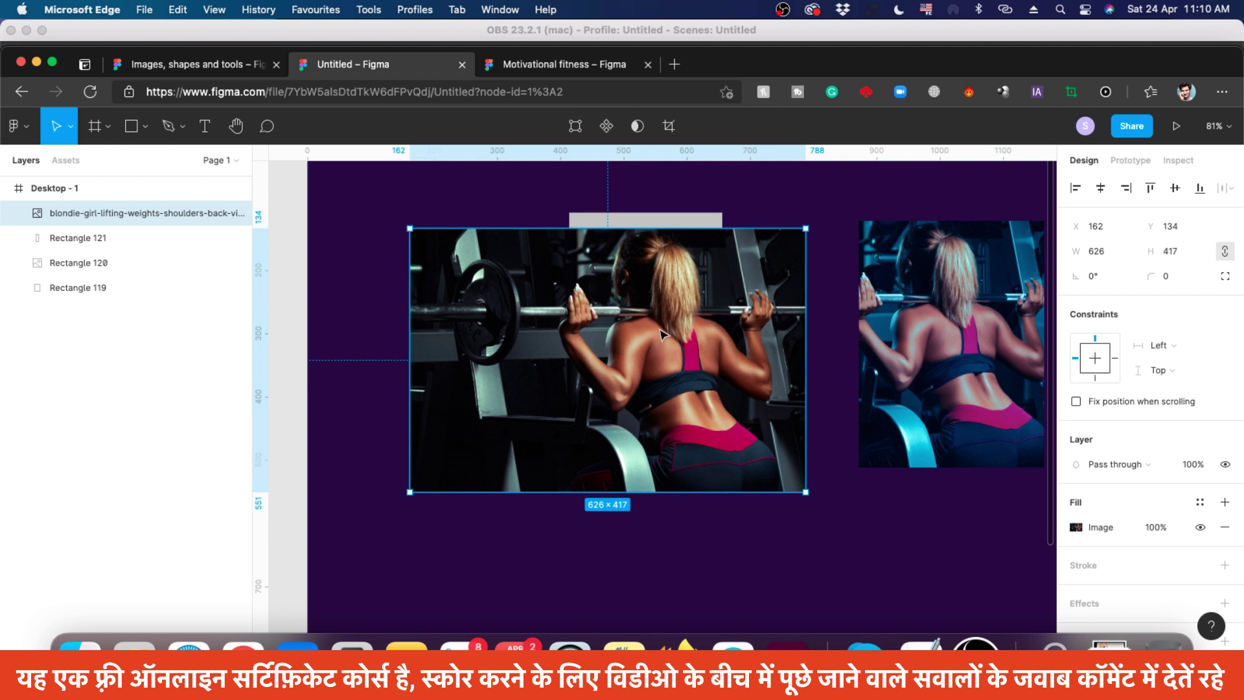
key(super+z)
key(super+z)
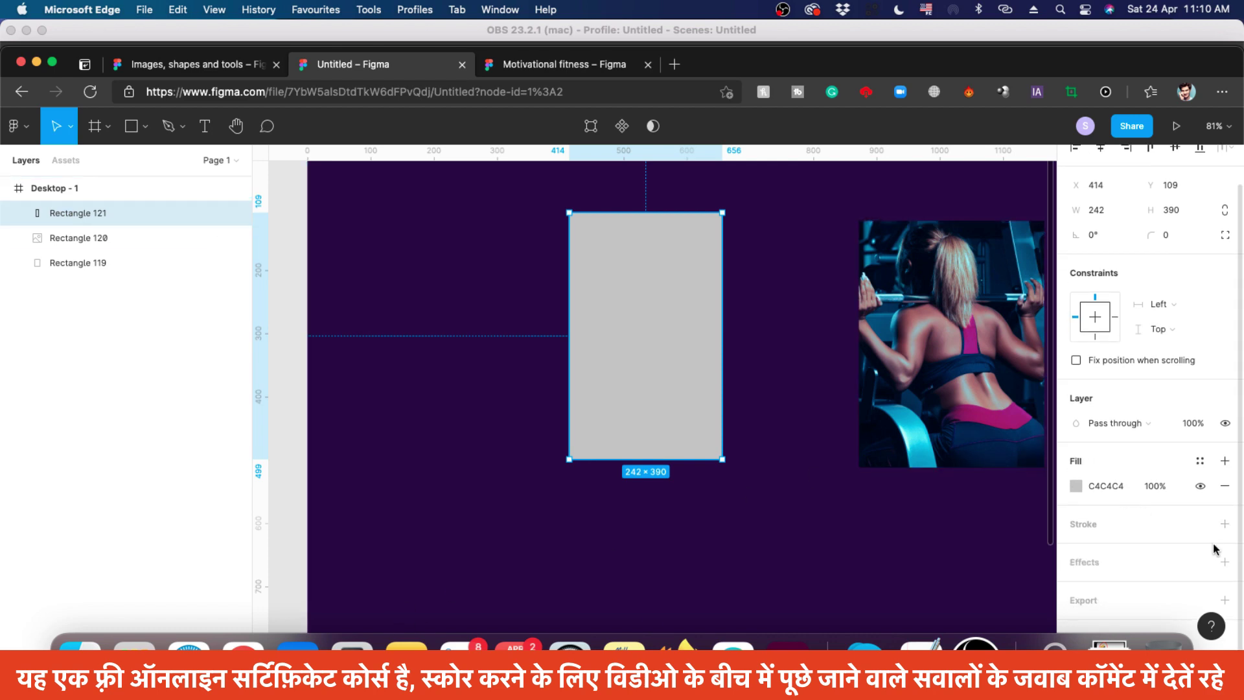
Fill the selected grey rectangle with the photo file from Finder by dropping it onto the rectangle's fill colour
key(alt)
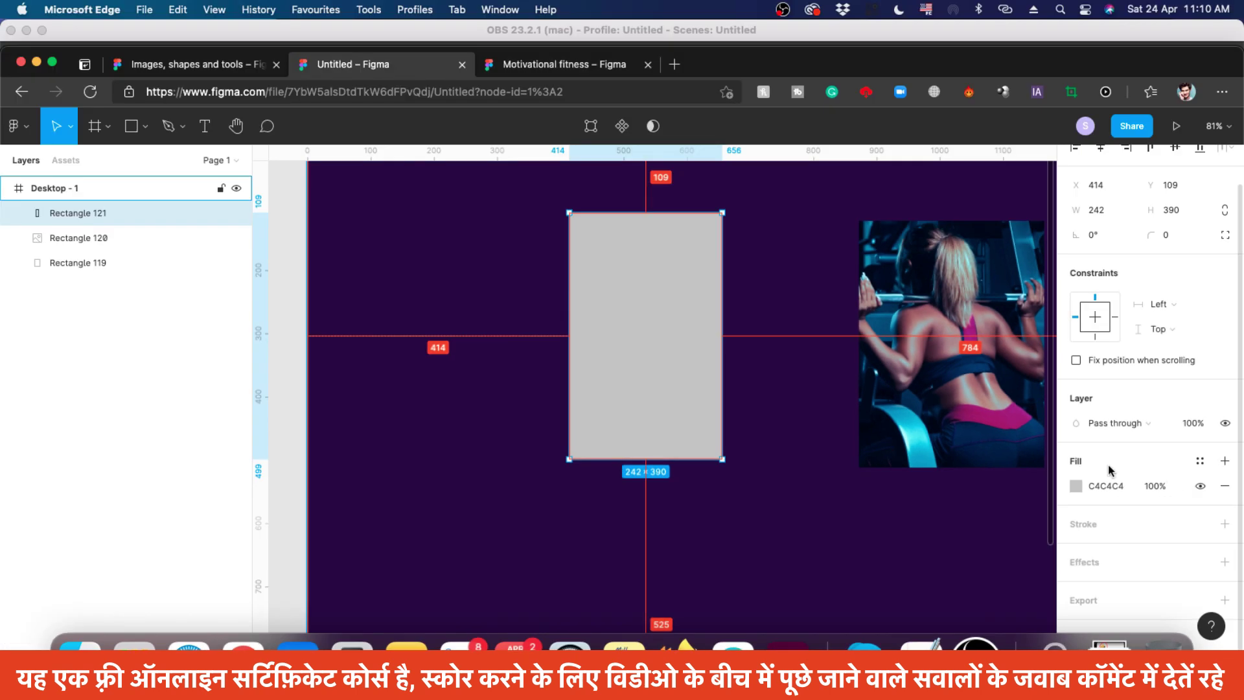
click(80, 644)
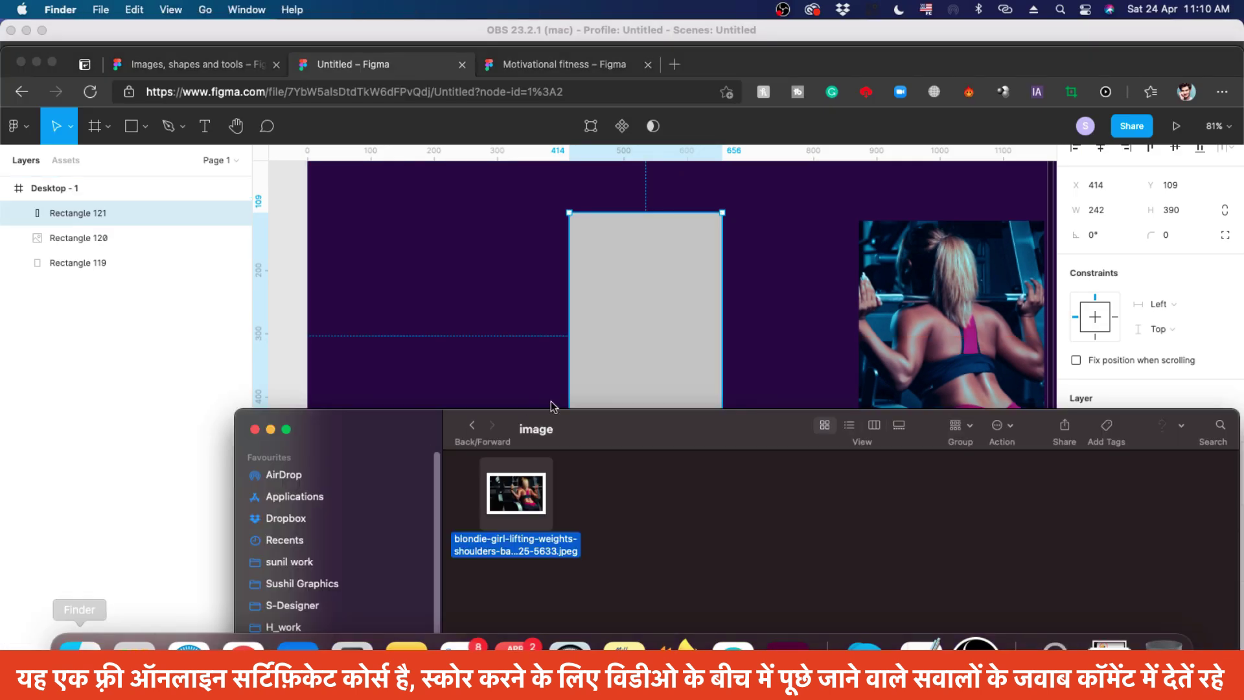
drag(664, 432, 355, 245)
drag(161, 298, 1080, 491)
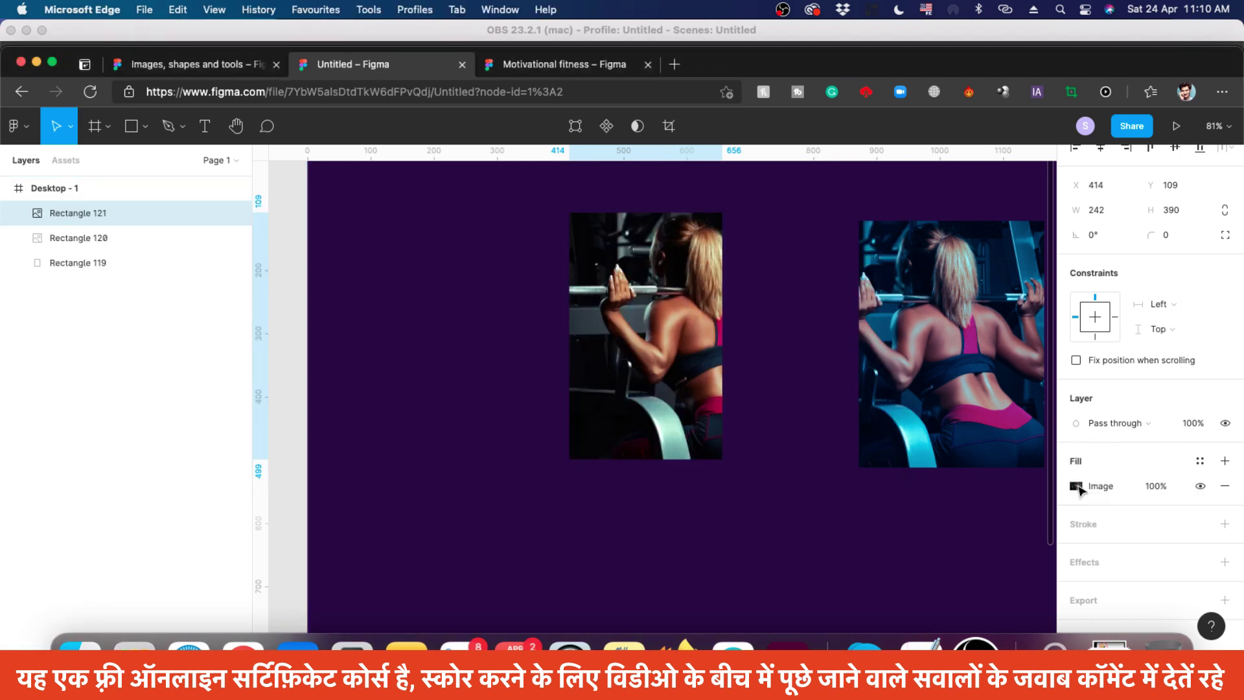
Set the new rectangle's image fill to Crop and shift the photo left to centre the woman
click(1076, 486)
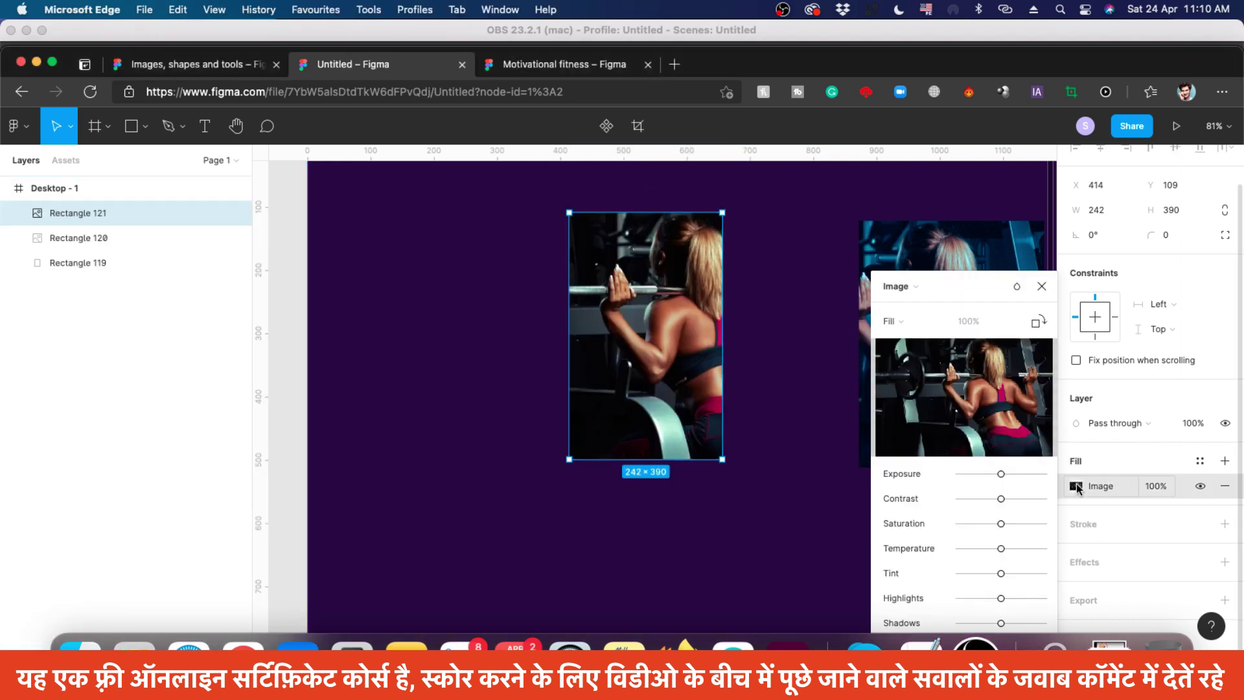
click(1077, 487)
click(1077, 486)
click(911, 295)
click(906, 322)
click(905, 322)
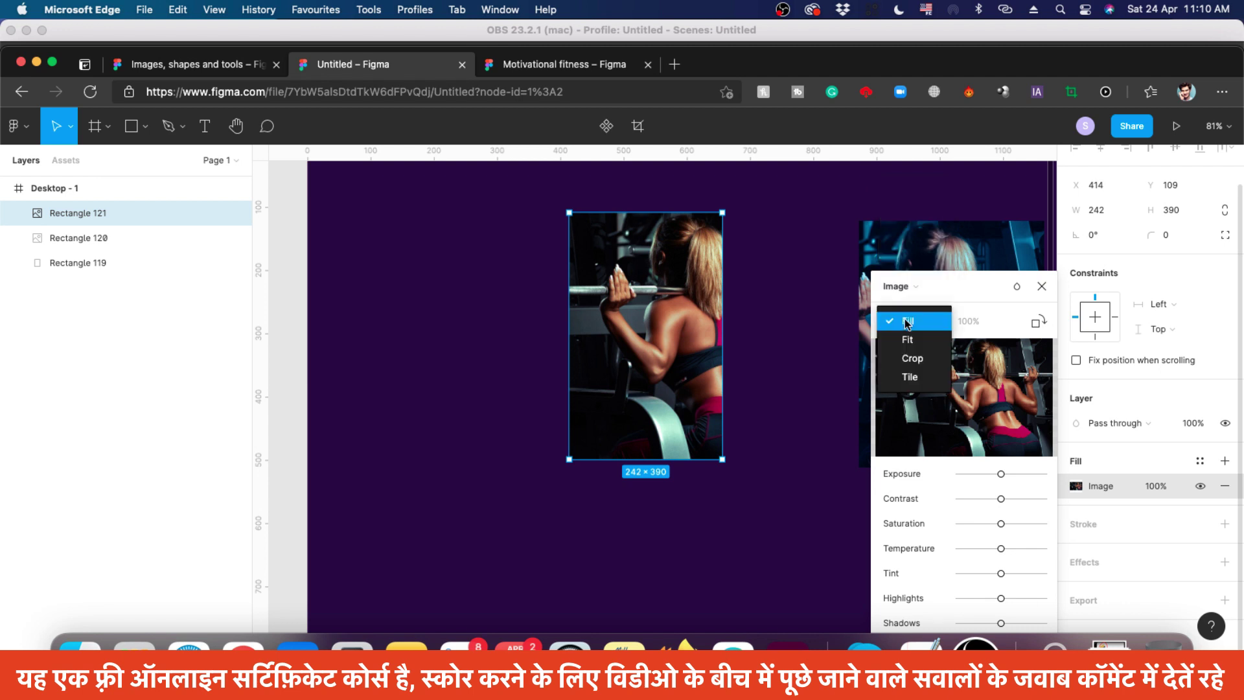
click(907, 355)
drag(680, 350, 641, 350)
key(Return)
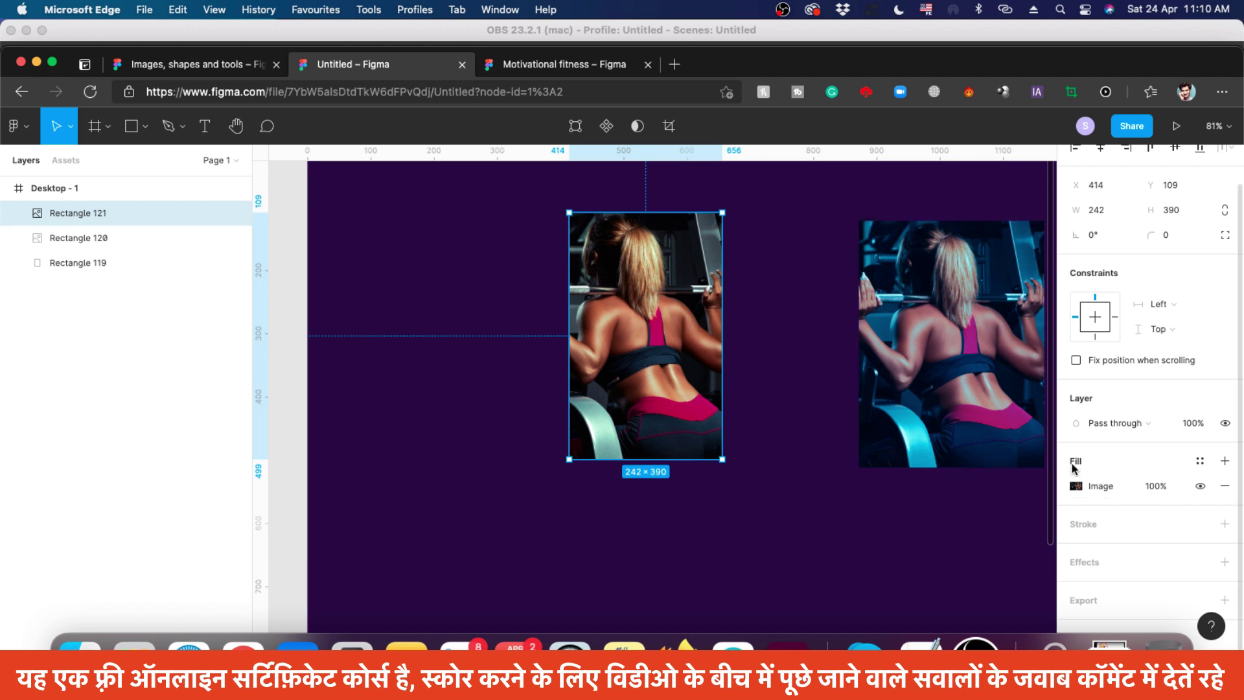
Undo the crop changes and the photo fill on the new rectangle
key(super+z)
key(super+z)
key(super+z)
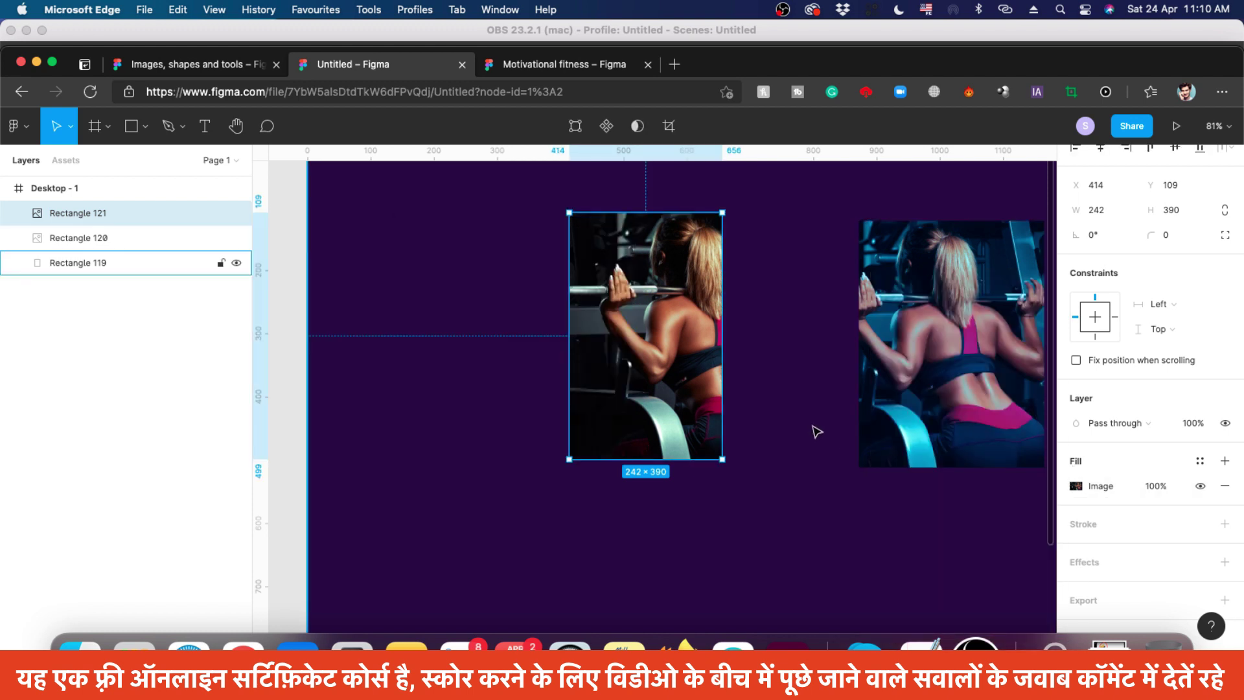
key(super+z)
Change the grey rectangle's fill type from Solid to Image and load the fitness photo from Finder as its image
click(1076, 486)
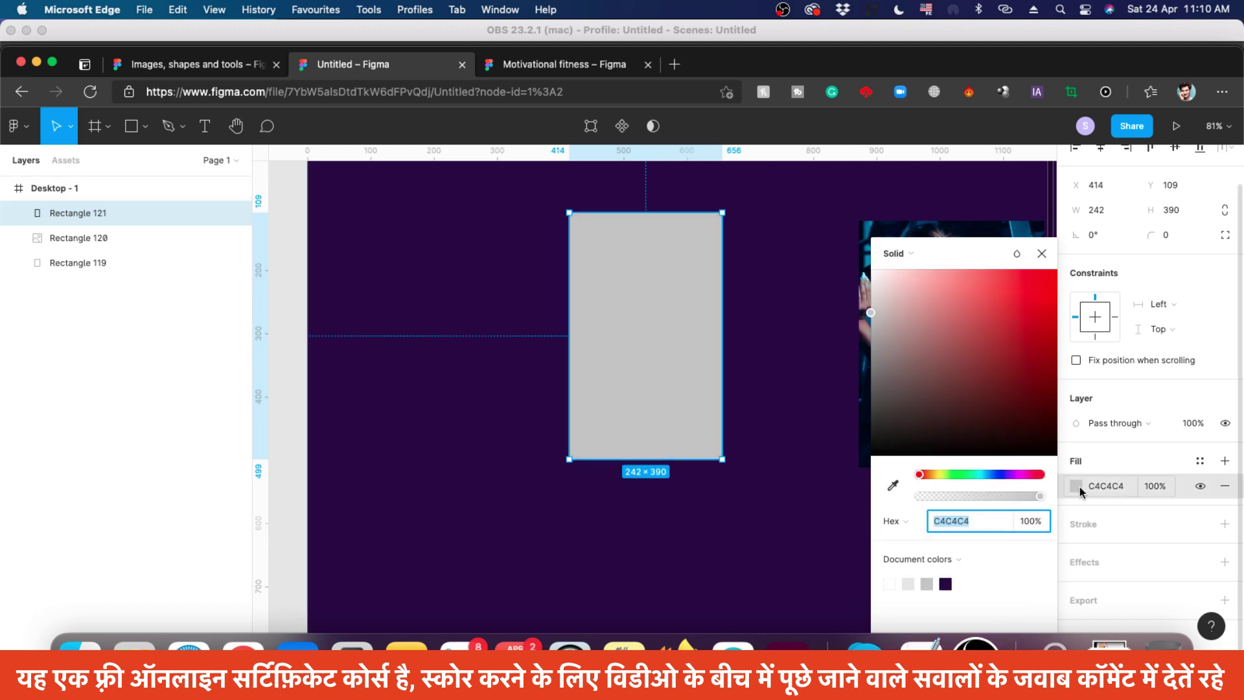
click(899, 255)
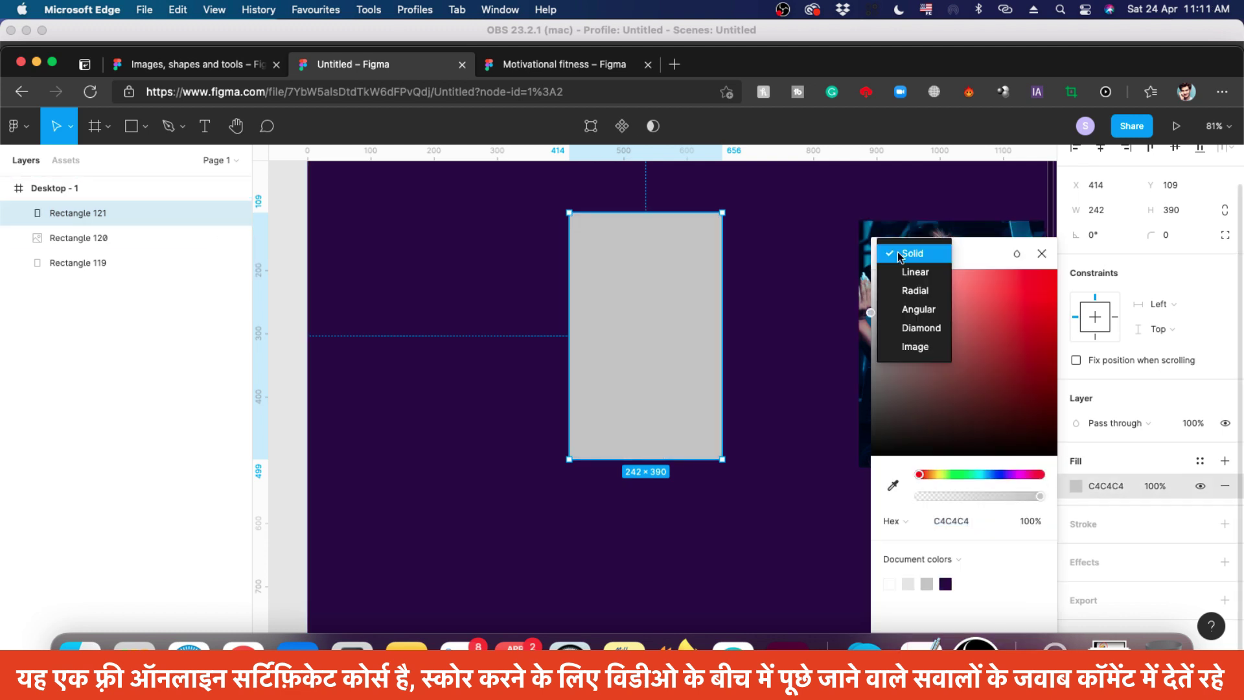
click(914, 345)
click(79, 647)
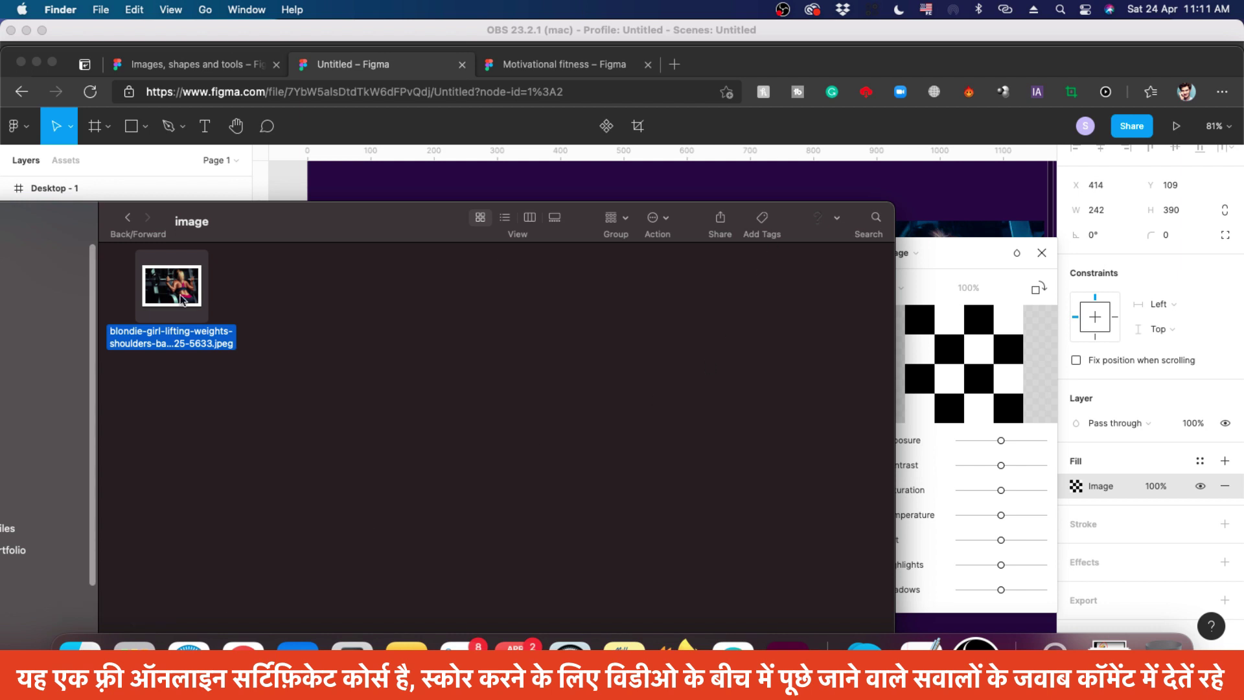
drag(172, 285, 940, 353)
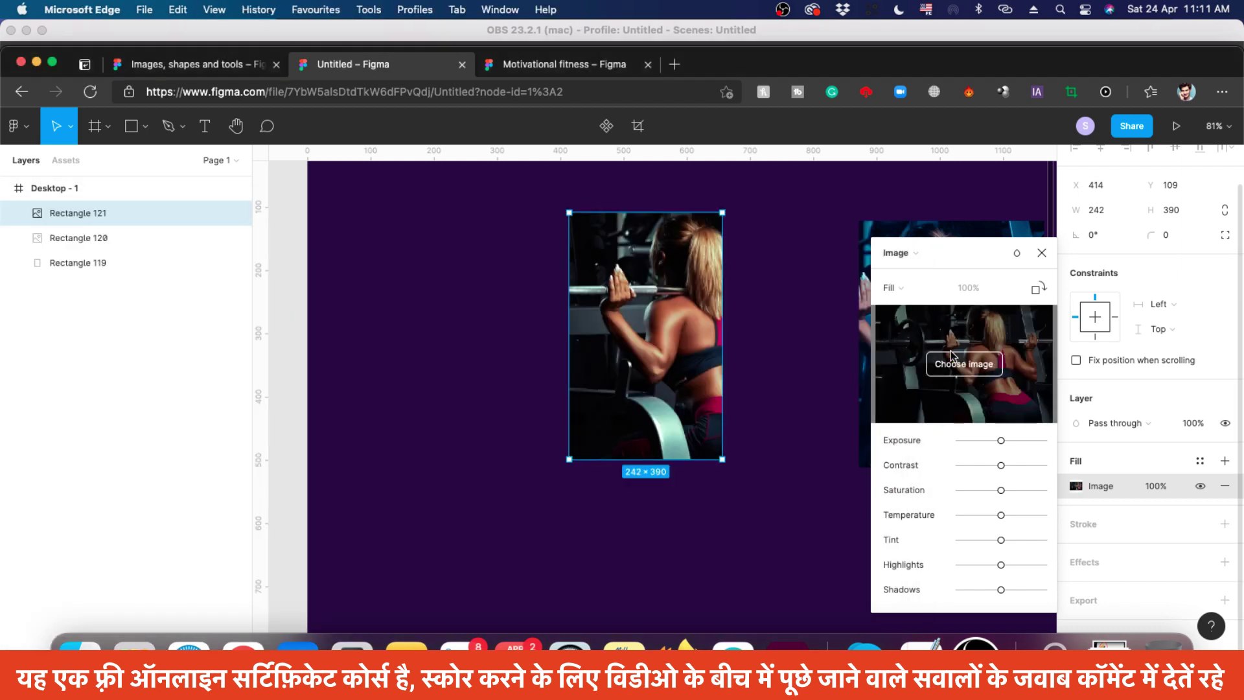
Undo loading the photo and the change to the Image fill type on the rectangle
key(super+z)
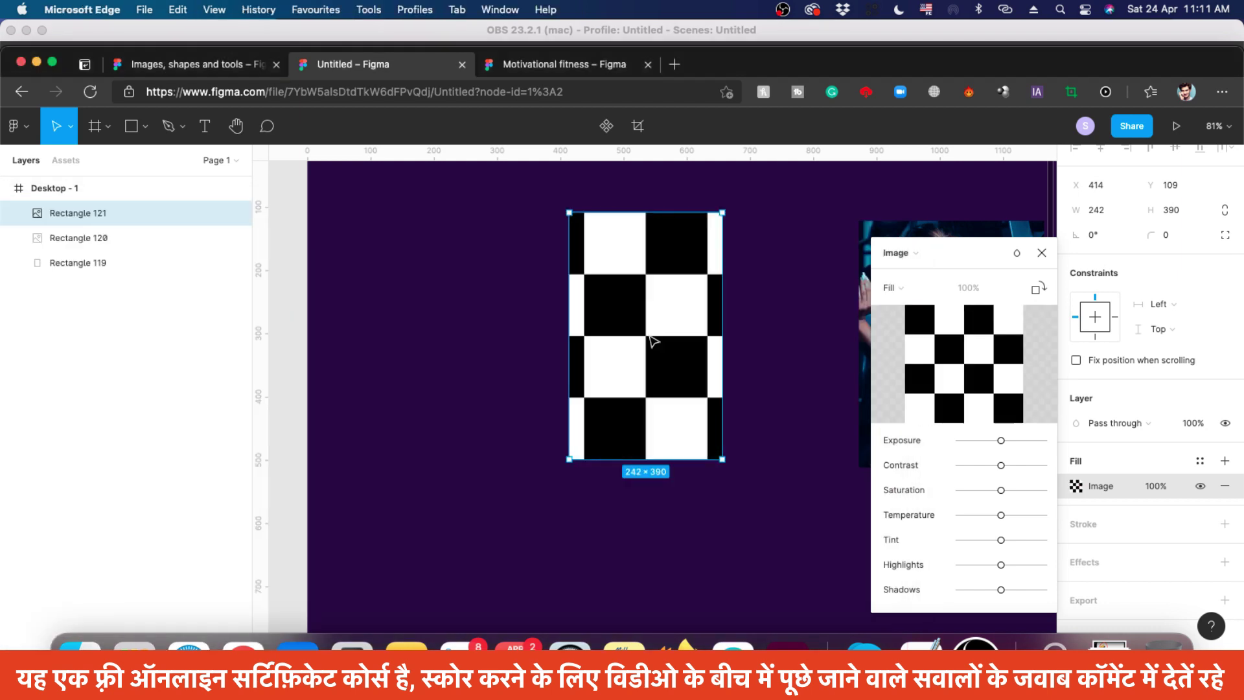
key(super+z)
click(79, 648)
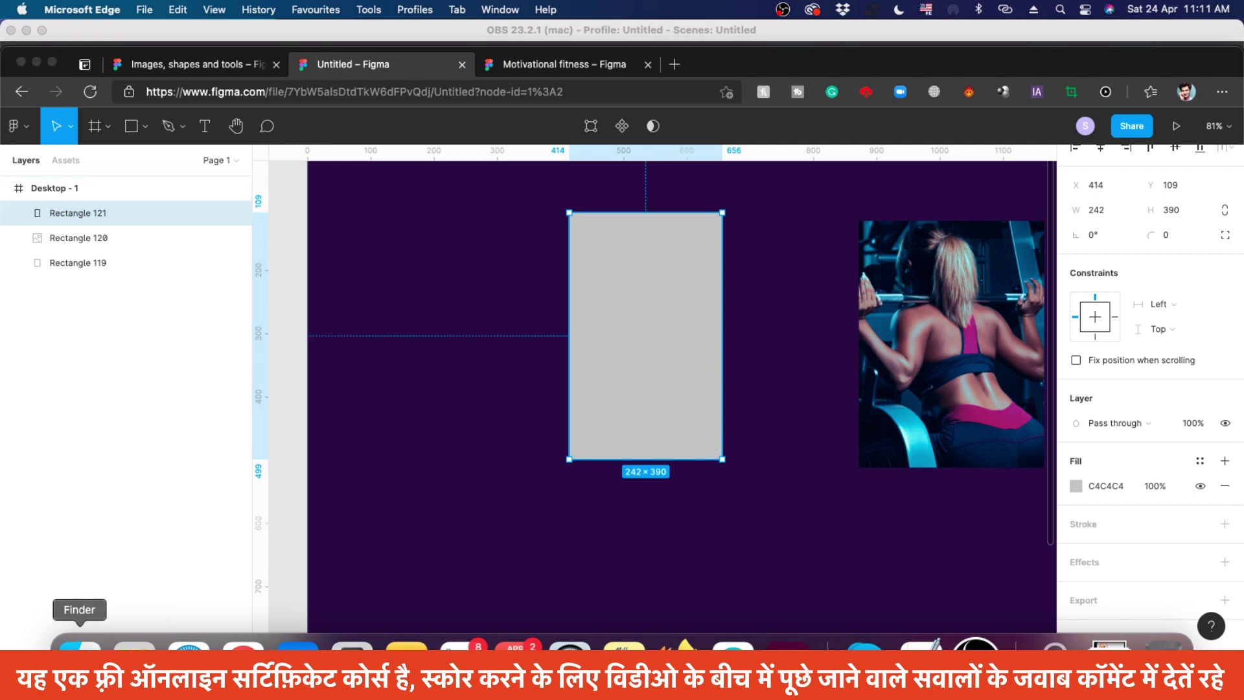
drag(187, 288, 348, 307)
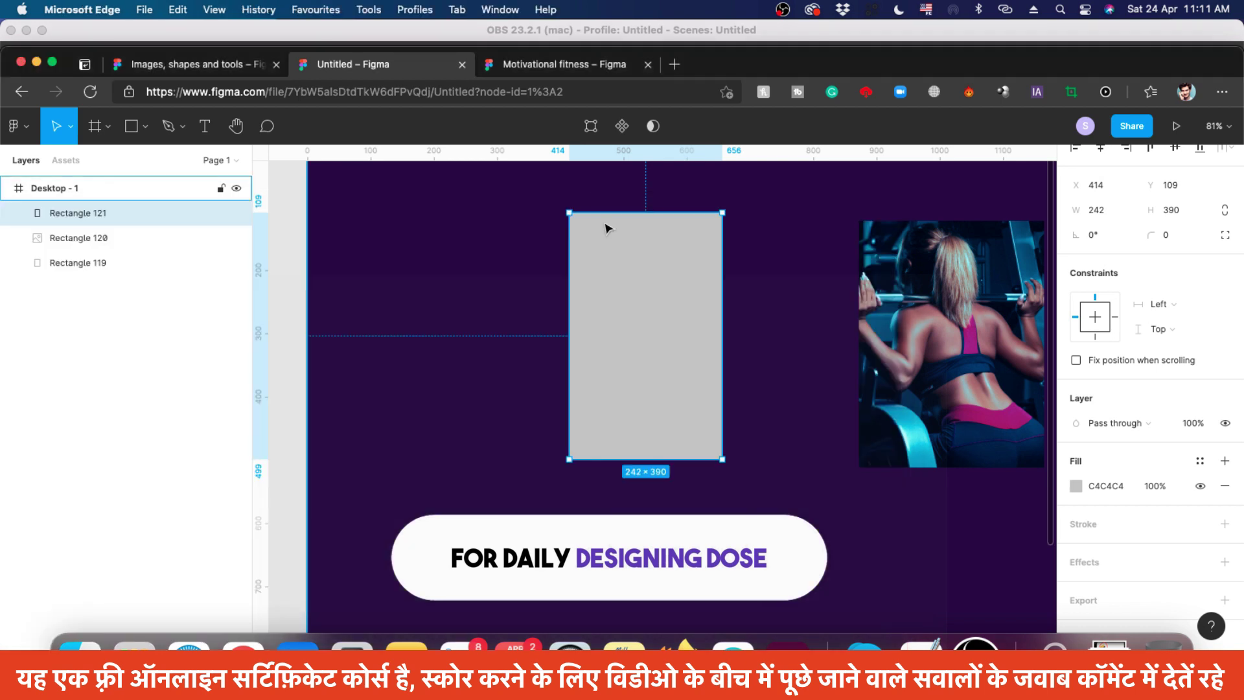
click(590, 195)
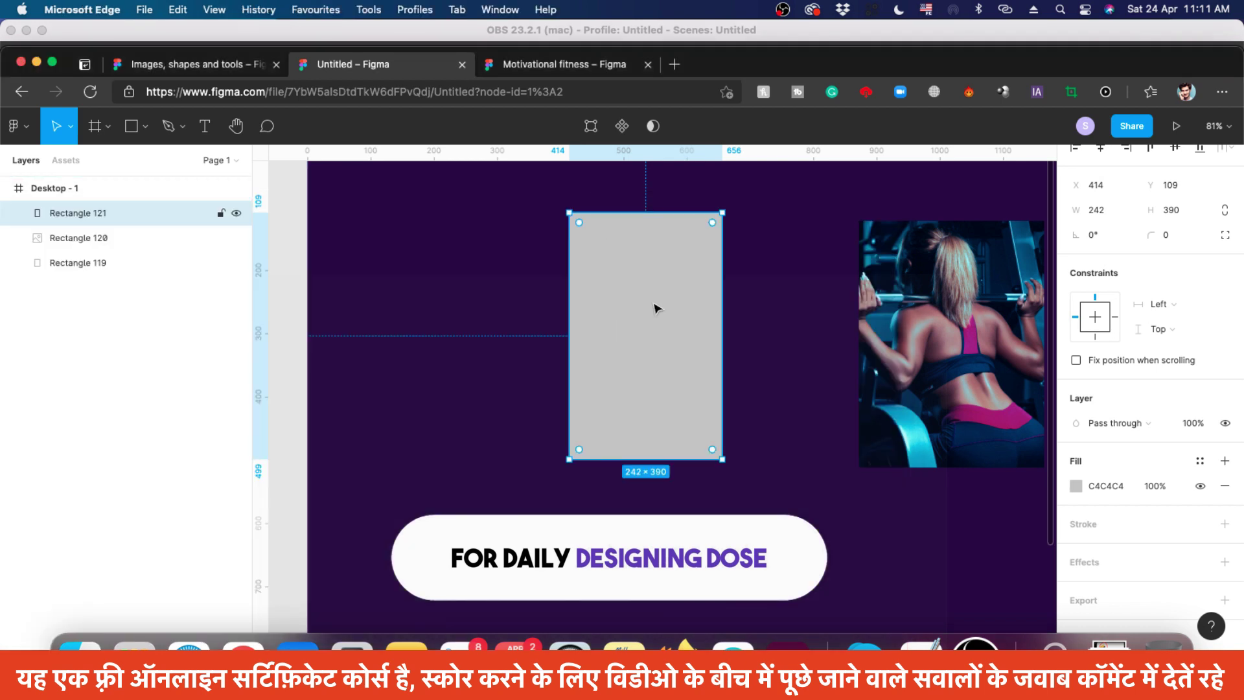
Paste the fitness photo into the grey rectangle, set its image mode to Crop and shift the photo left to centre the woman
key(super+v)
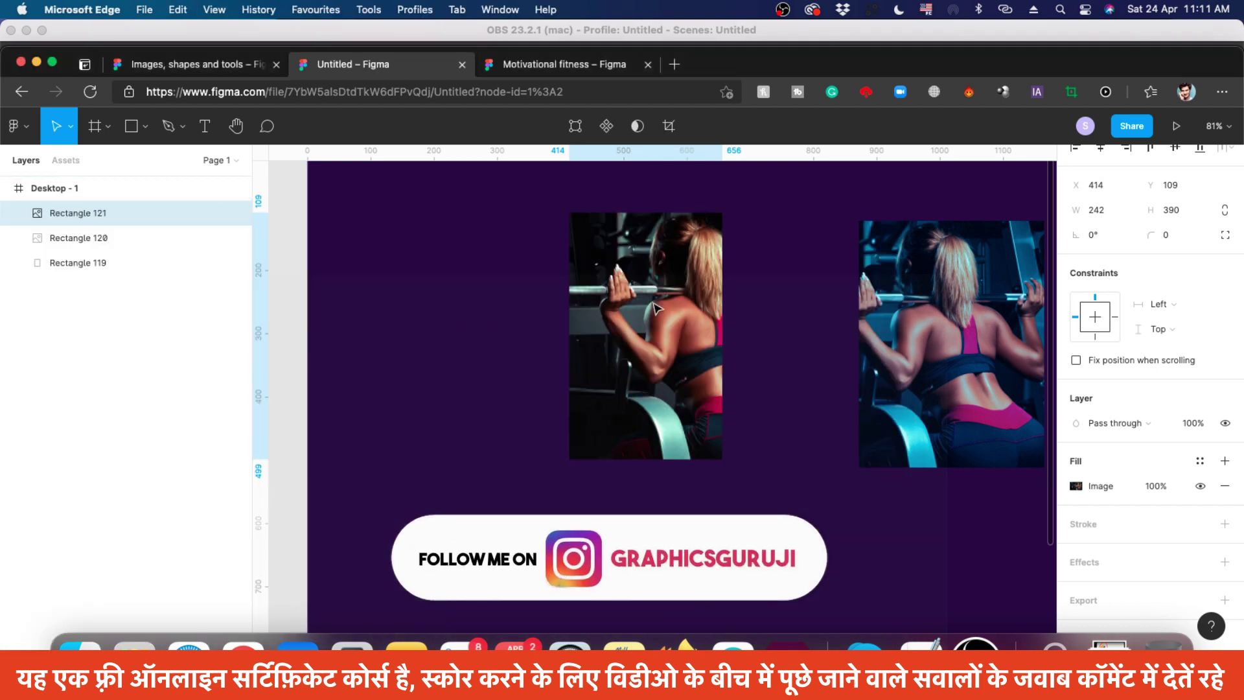
double_click(692, 333)
click(894, 321)
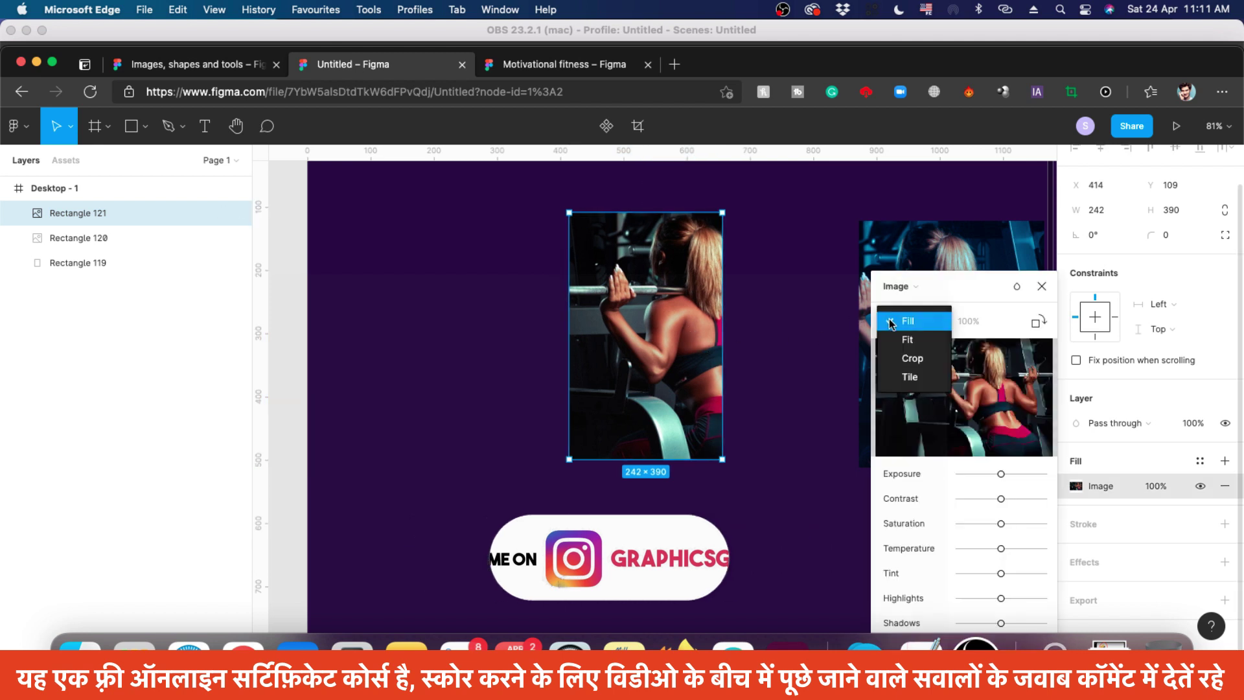
click(912, 358)
drag(704, 335, 633, 335)
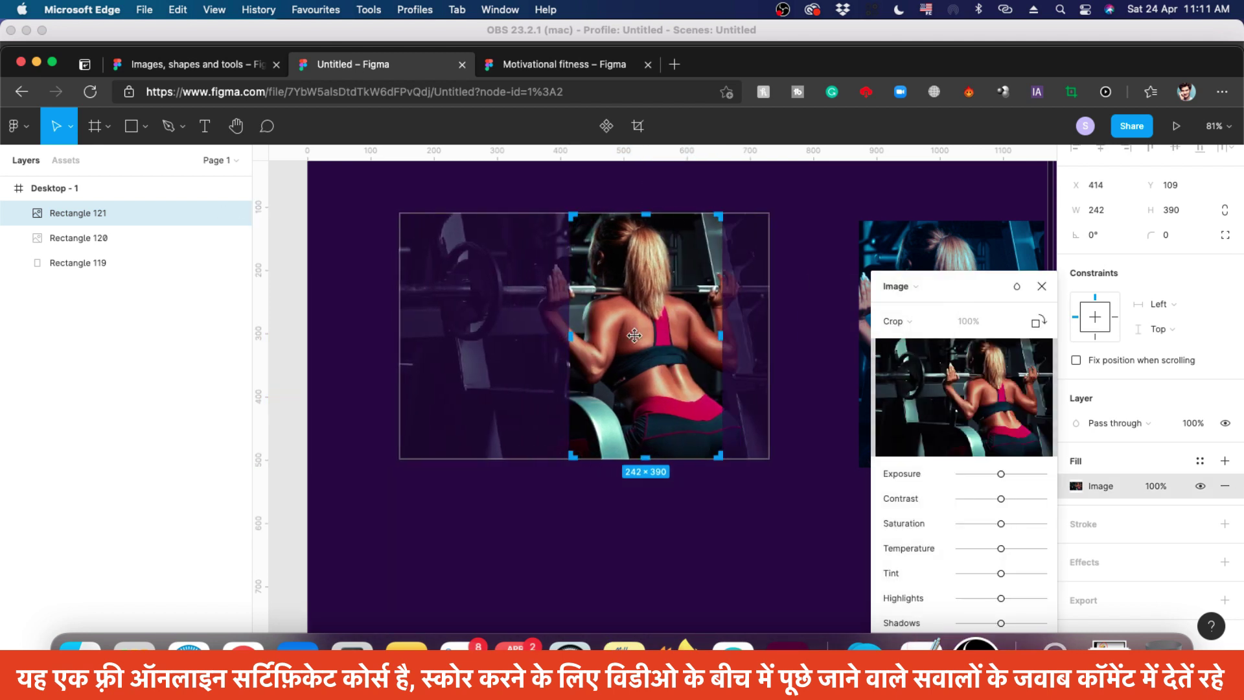
click(1041, 286)
key(Escape)
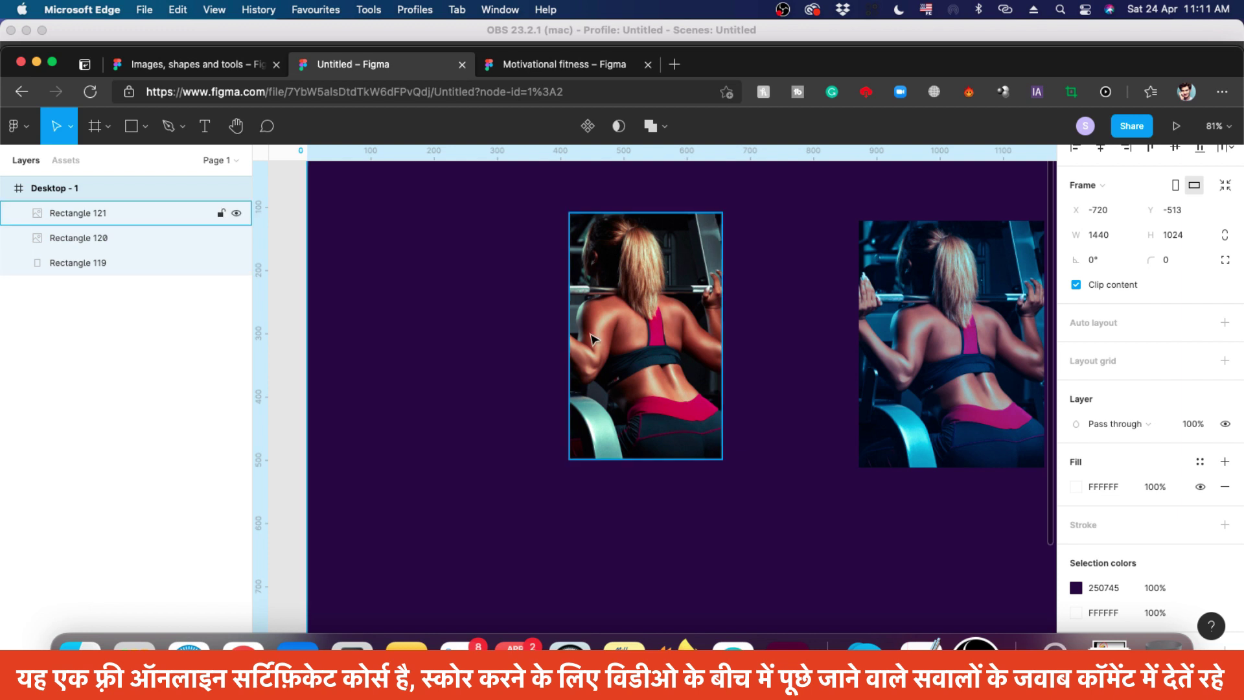
double_click(651, 335)
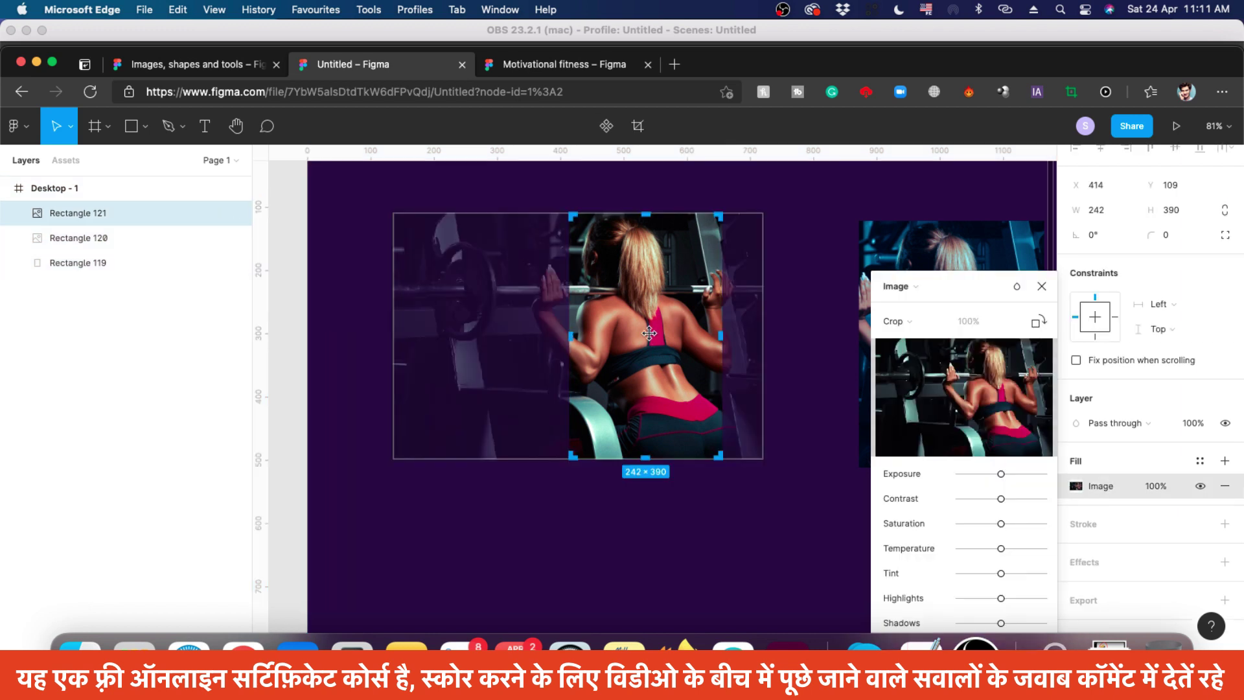
mouse_move(649, 333)
mouse_down()
mouse_move(629, 327)
mouse_move(653, 332)
mouse_up()
click(1040, 285)
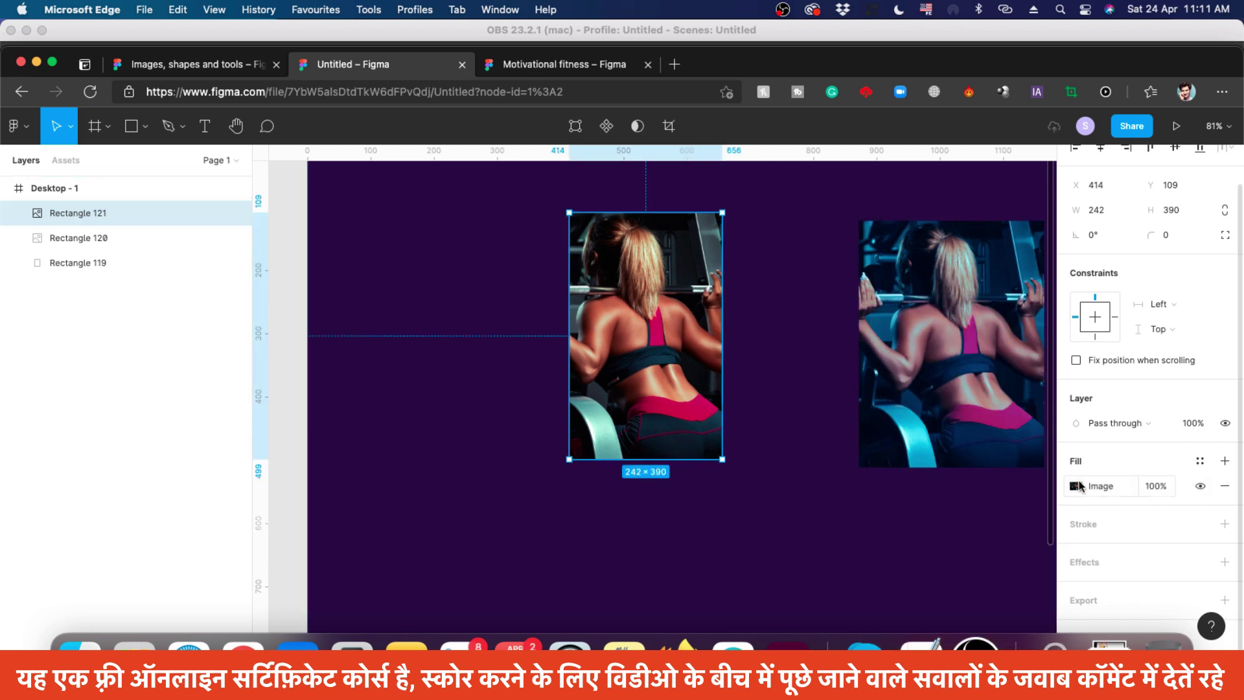
Set the rectangle's image mode to Fill and move the rectangle to X 421, Y 122
click(1075, 486)
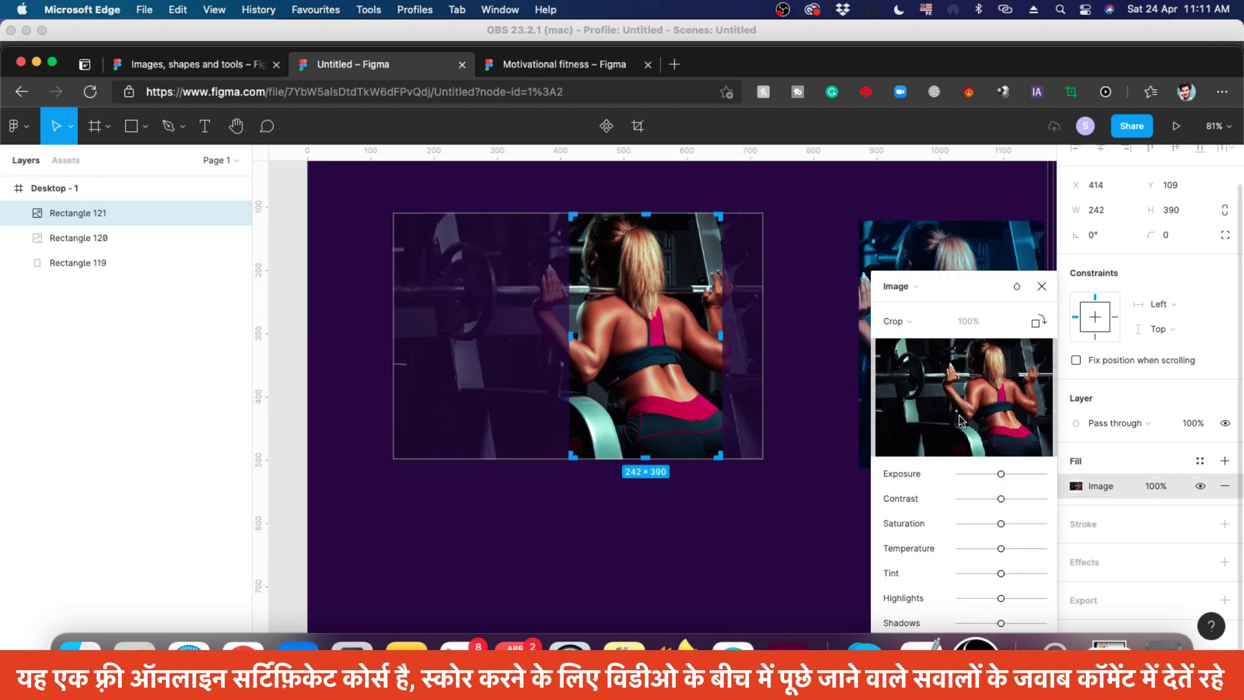
click(943, 322)
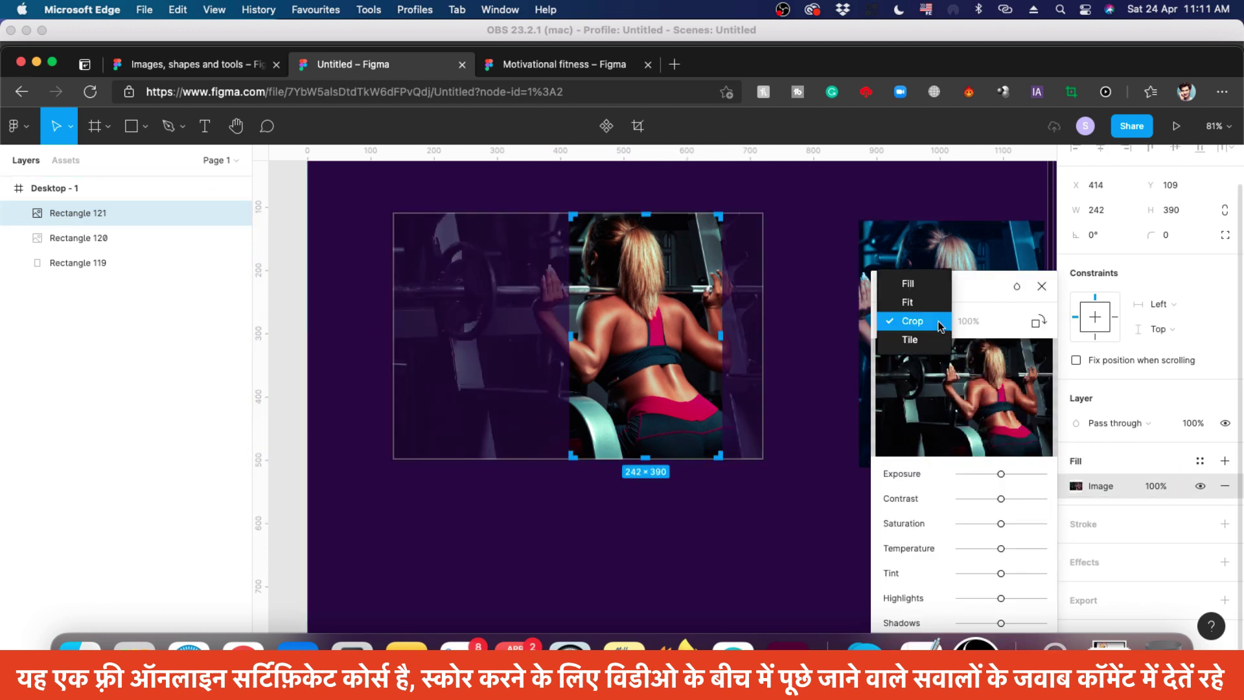
click(915, 286)
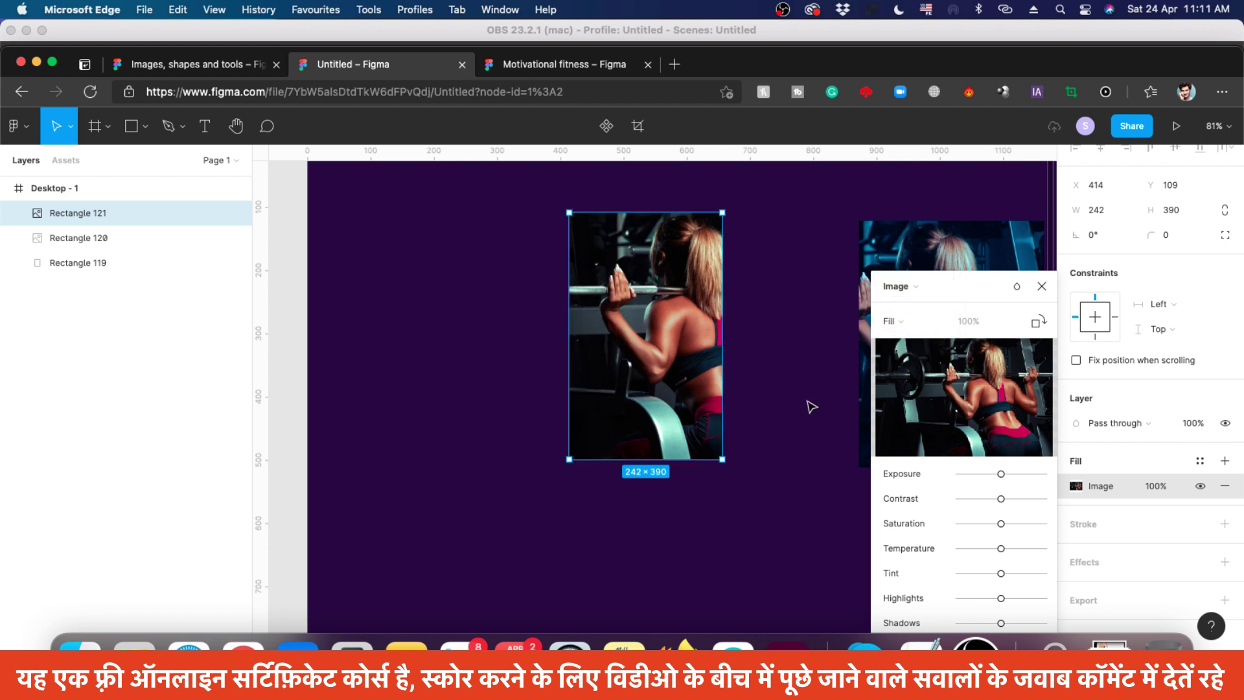
drag(716, 393, 677, 360)
click(1041, 286)
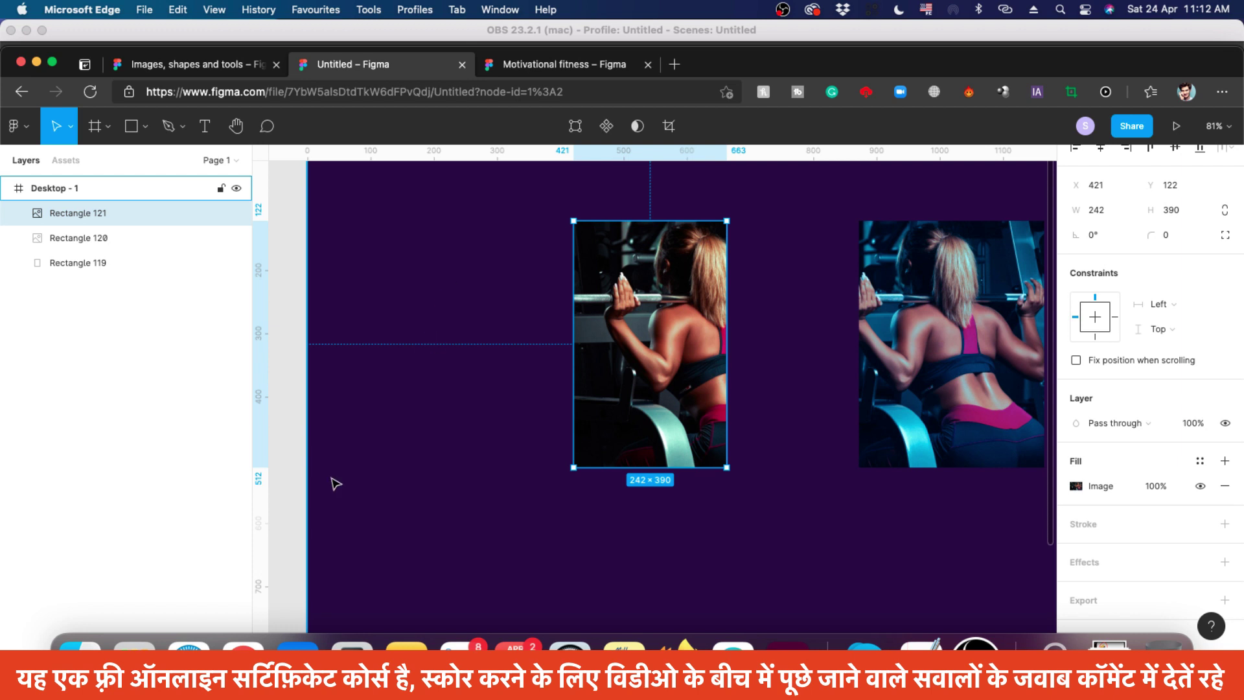
Switch the rectangle's image mode back to Crop and reposition the photo until the woman's back fills the frame
scroll(625, 402, up, 2)
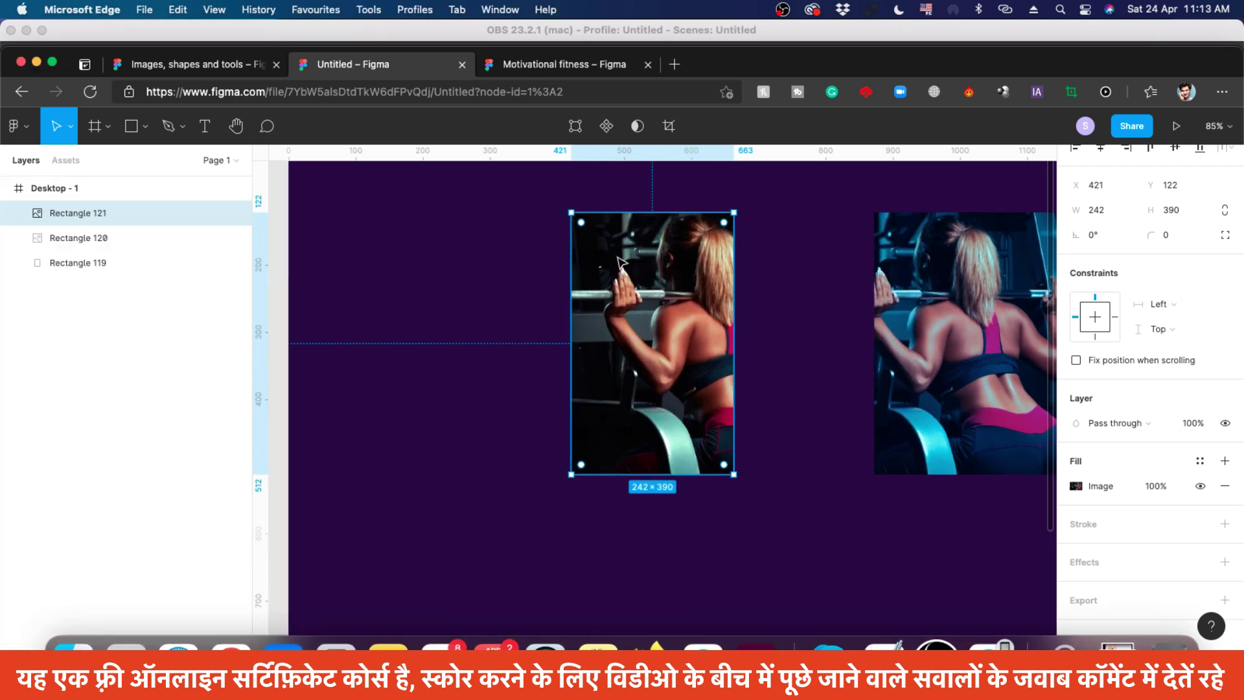
scroll(620, 262, up, 2)
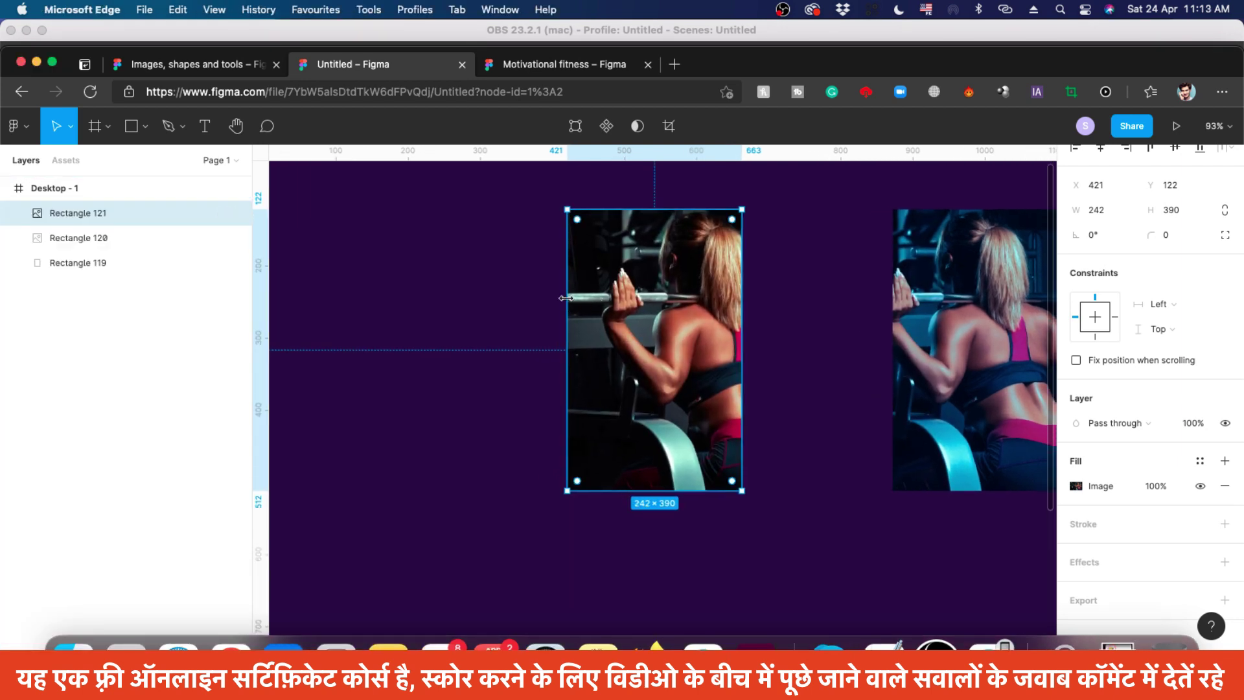
click(1076, 486)
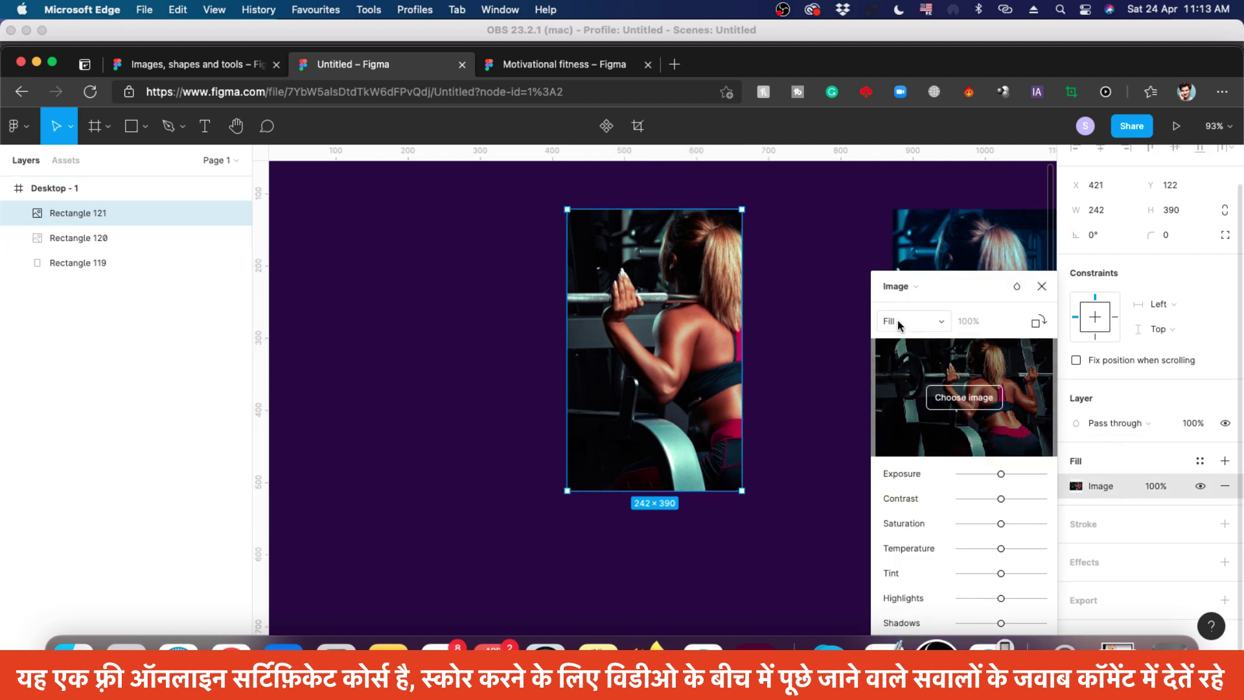
click(900, 286)
click(939, 295)
click(892, 320)
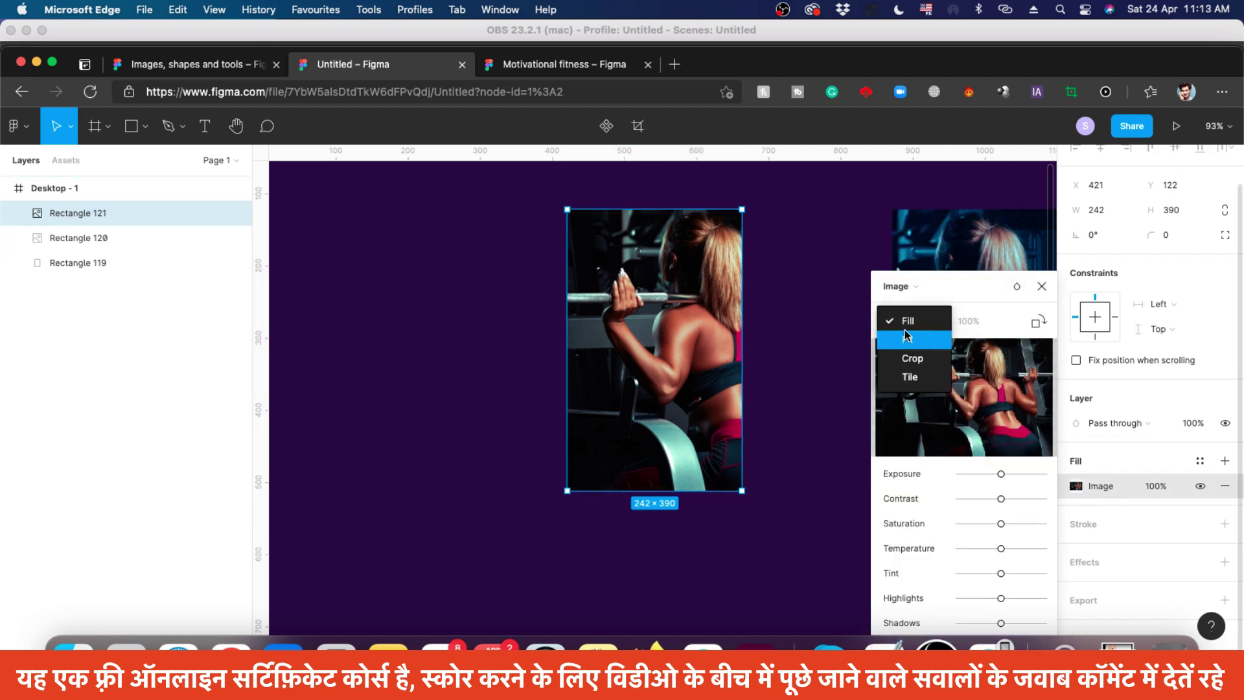
click(916, 358)
drag(704, 358, 637, 367)
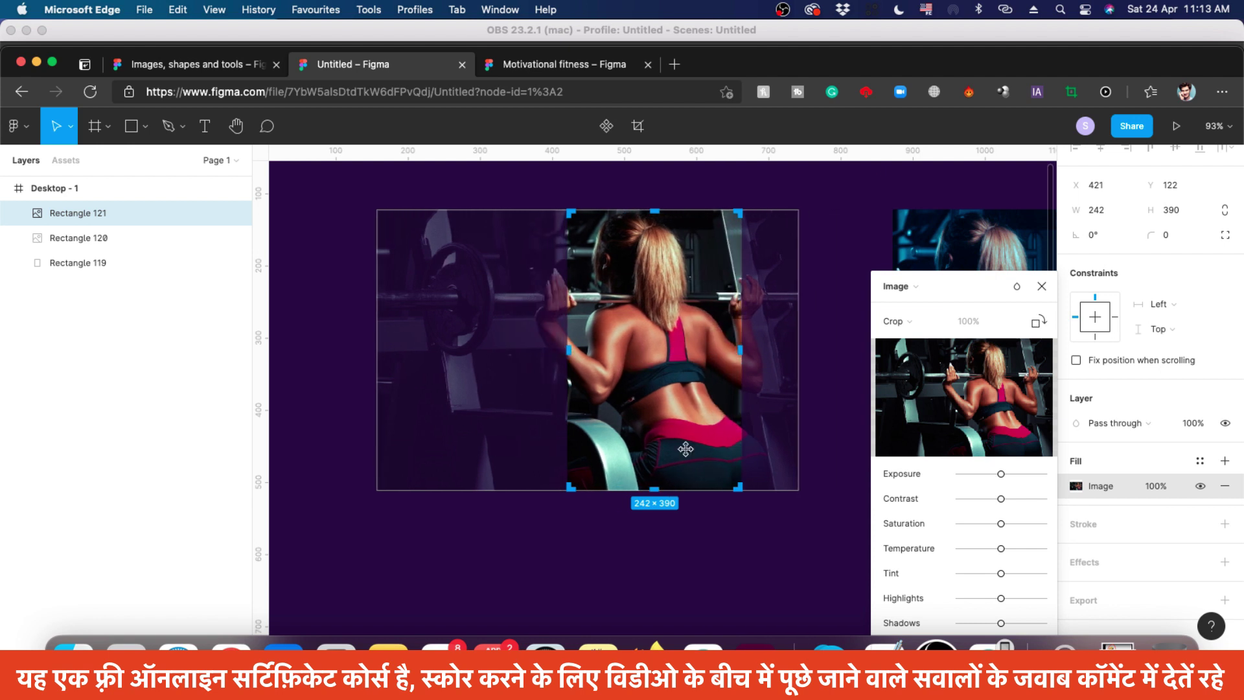
click(1042, 286)
key(Escape)
click(651, 379)
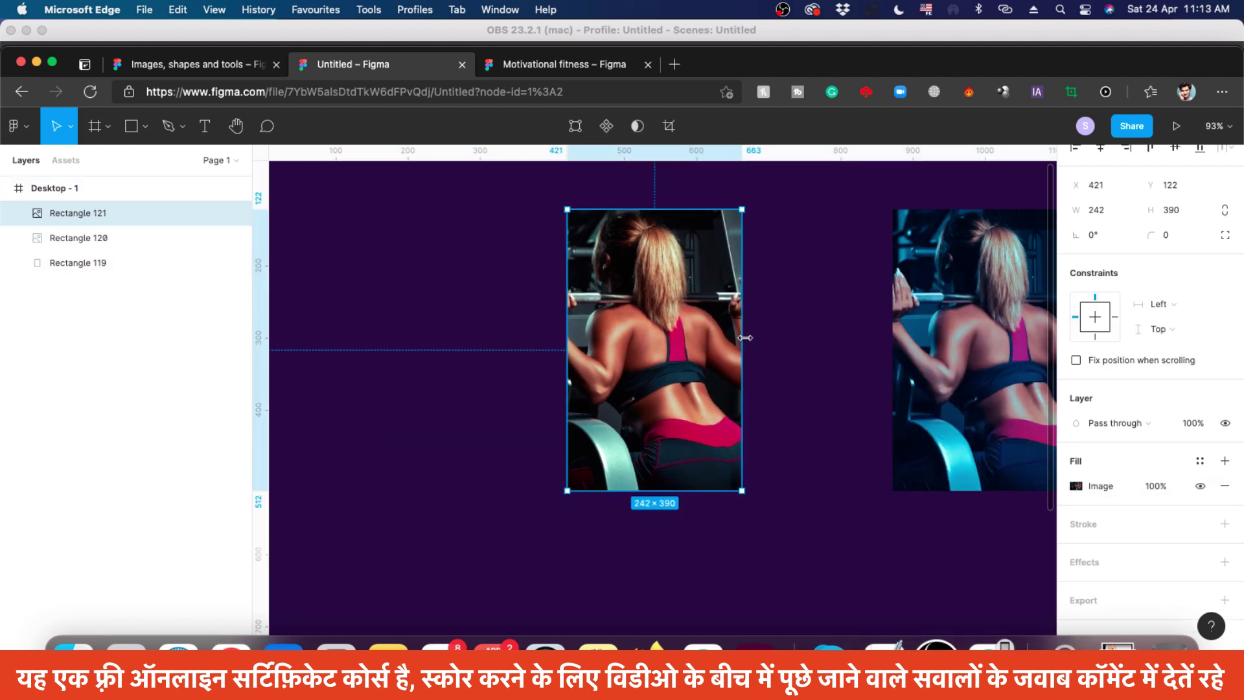
Move the photo rectangle to X 255, Y 108, set its image mode to Fill and widen it to 267
drag(741, 340, 622, 344)
click(1075, 486)
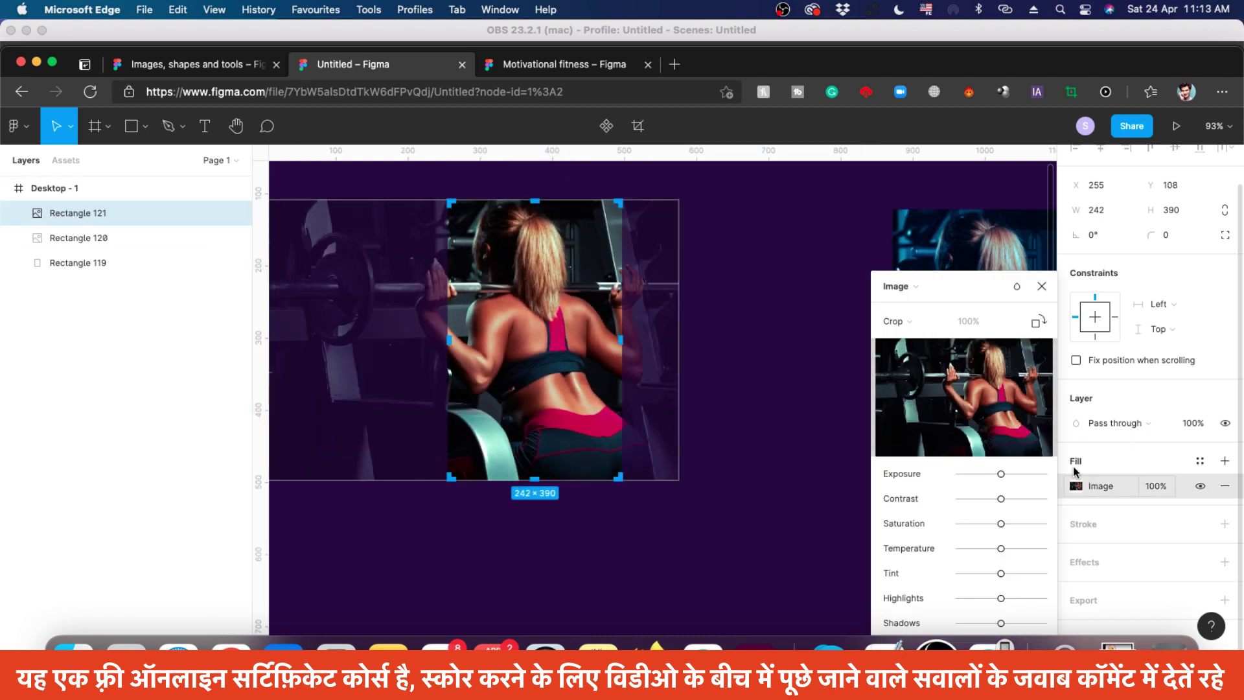
click(904, 321)
click(908, 283)
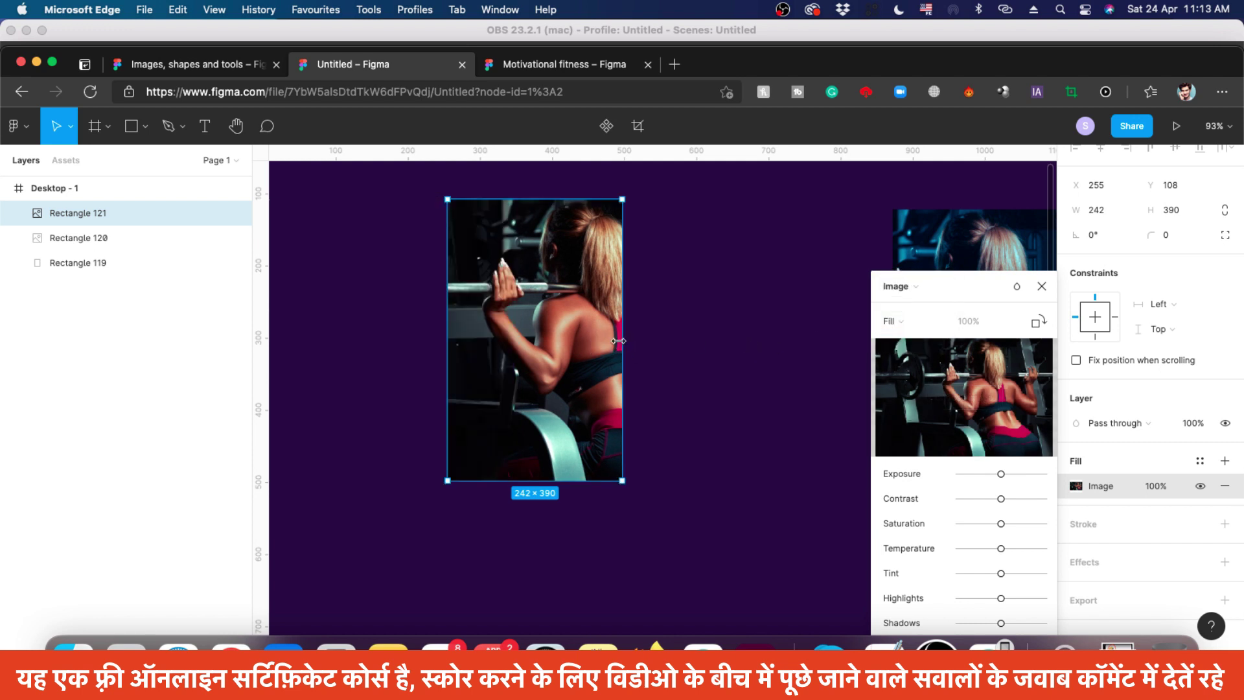
drag(619, 341, 583, 318)
click(1042, 286)
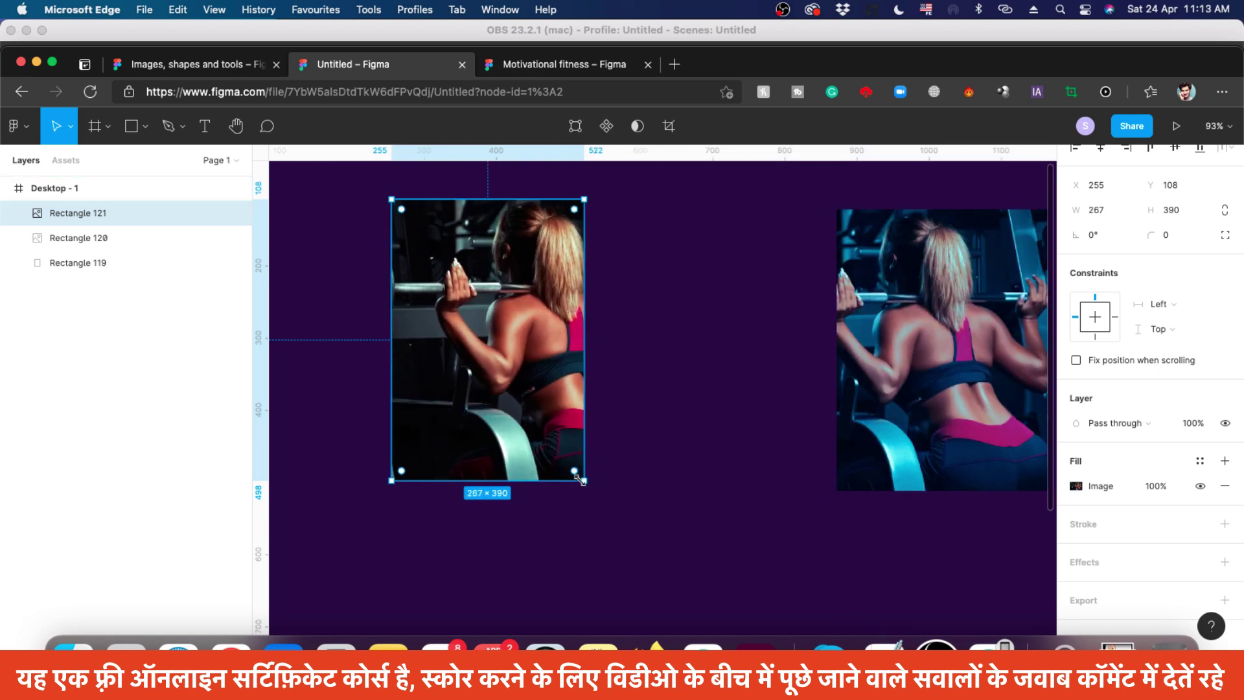
Resize the photo rectangle to 282 × 302, move it to X 453, Y 122 and extend its height to 390
drag(580, 480, 540, 412)
drag(552, 365, 595, 360)
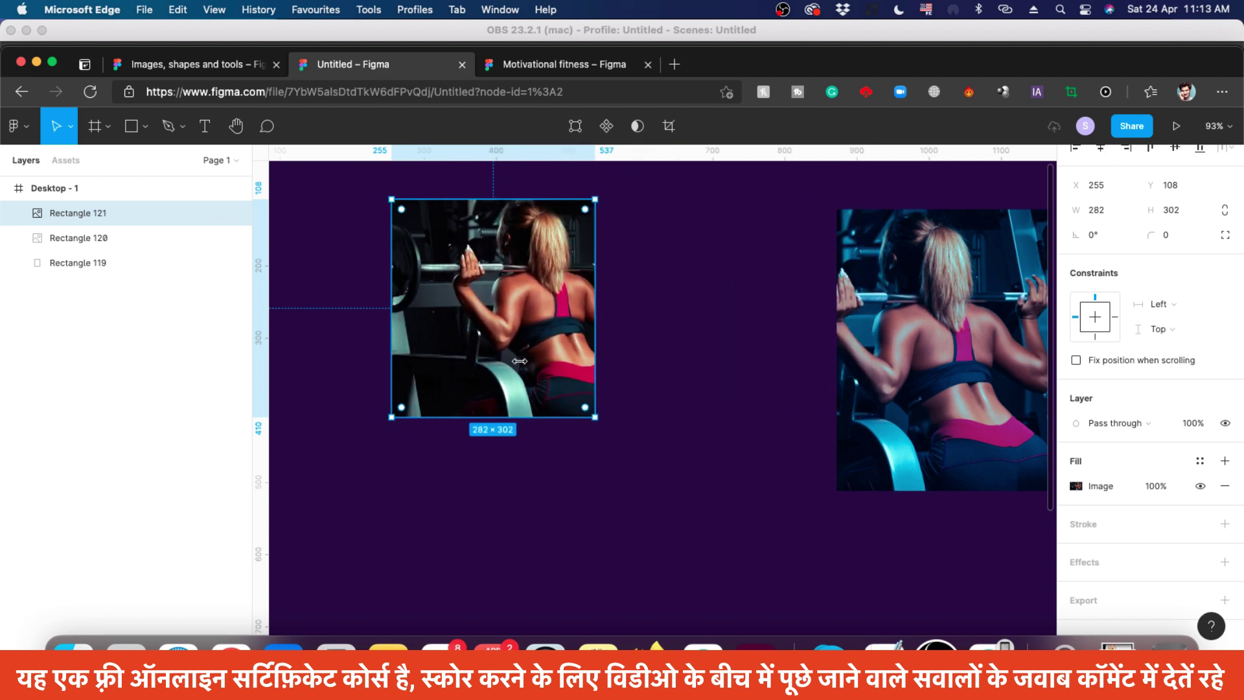
drag(469, 345, 611, 356)
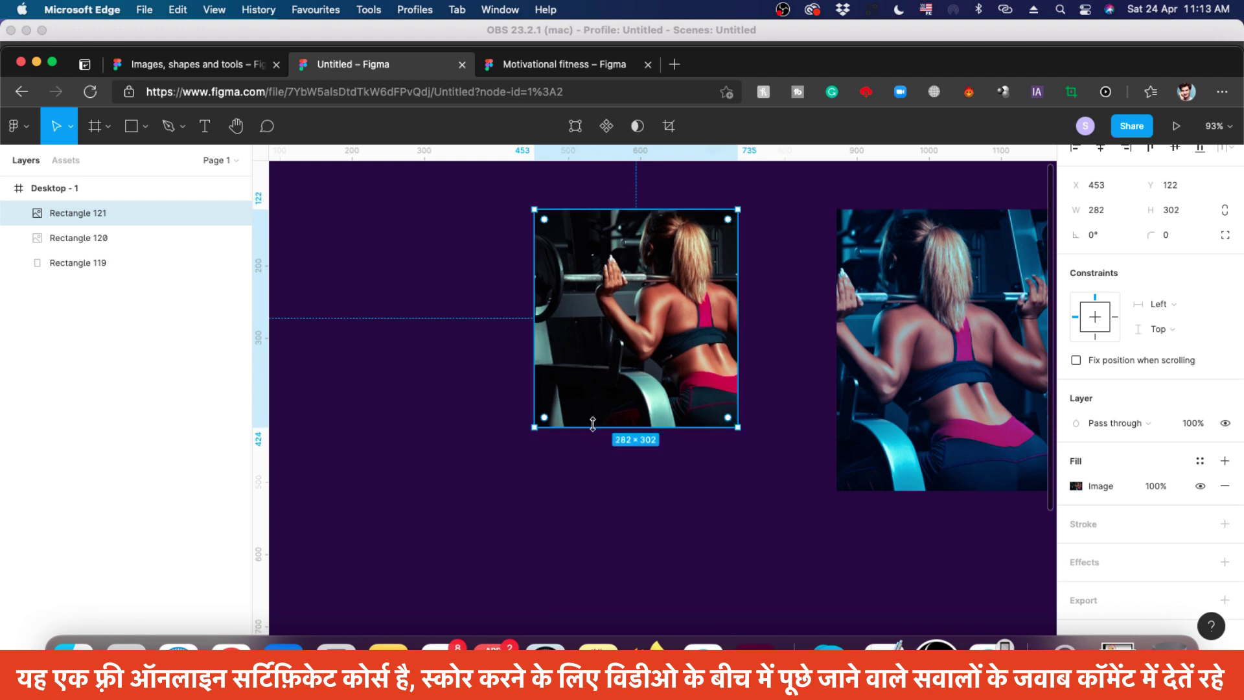
drag(618, 427, 612, 491)
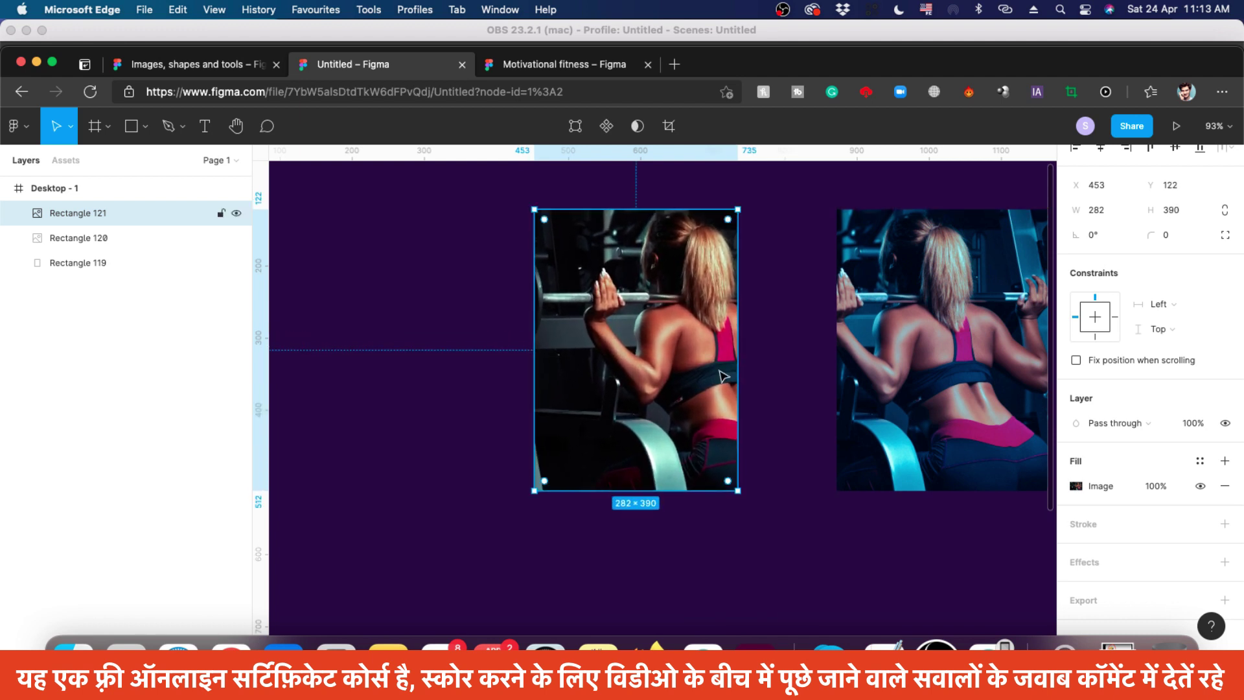
Widen the photo rectangle to 443, move it to X 251, Y 109, reduce its height to 284 and narrow it
drag(732, 355, 854, 344)
drag(700, 367, 554, 358)
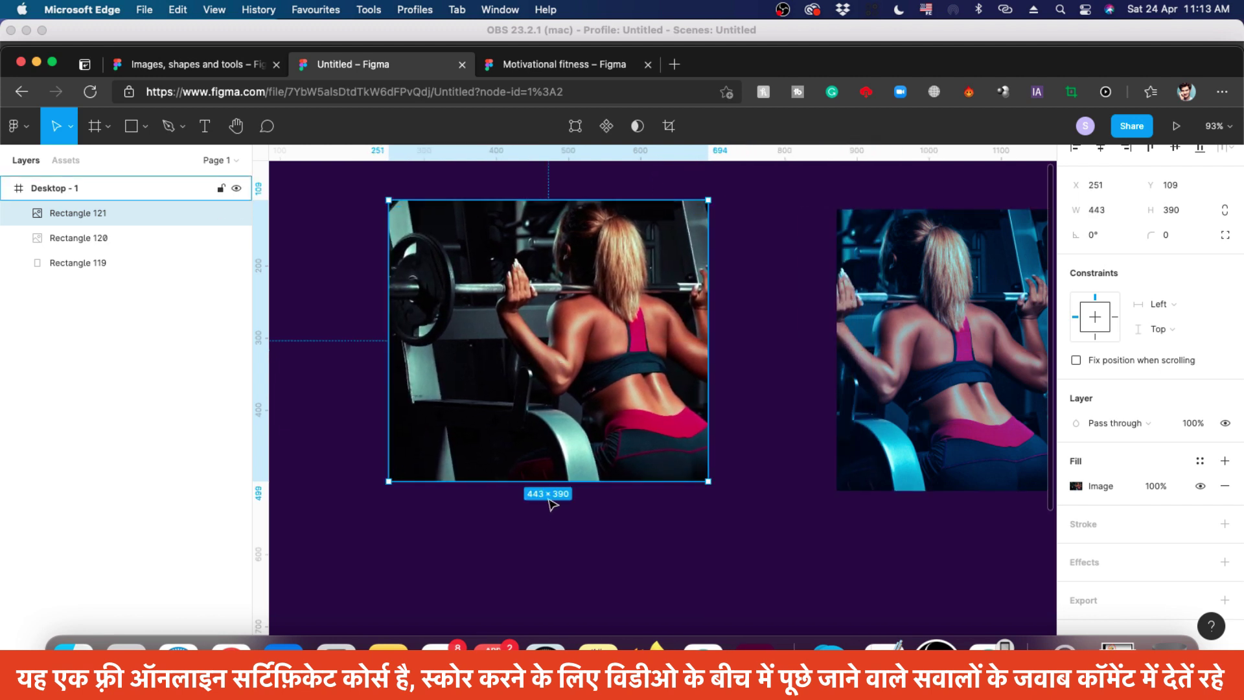
drag(544, 477, 544, 405)
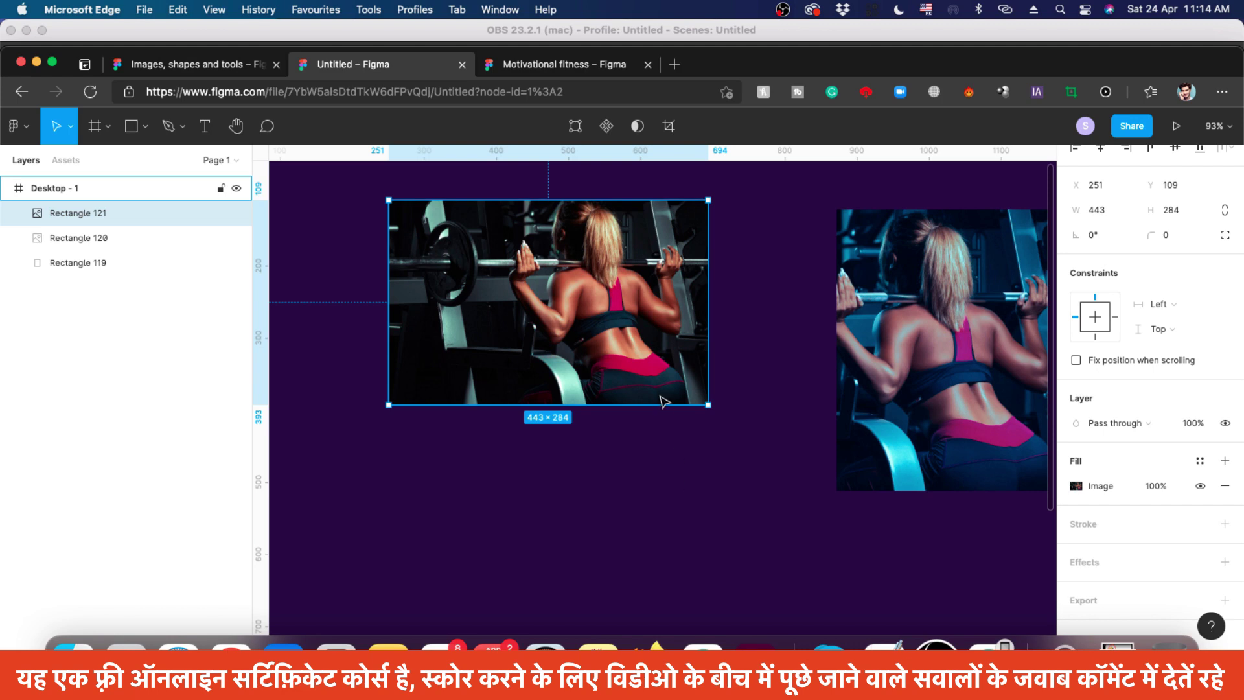
drag(708, 307, 568, 311)
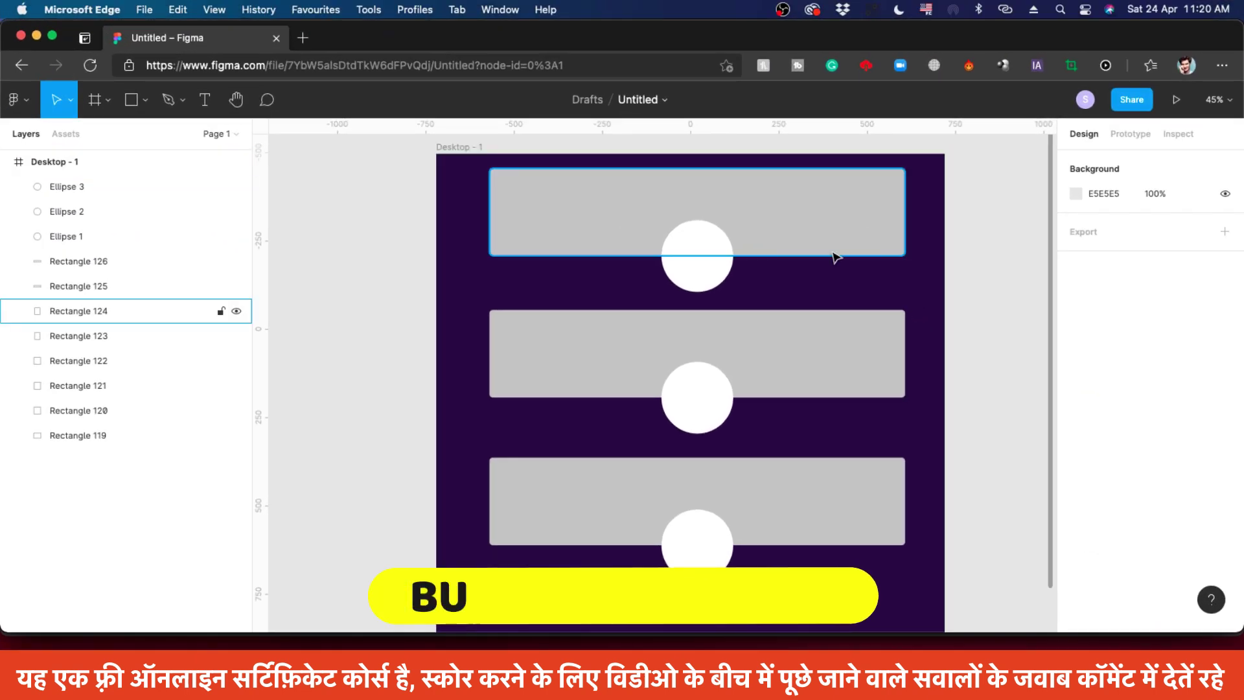
click(539, 204)
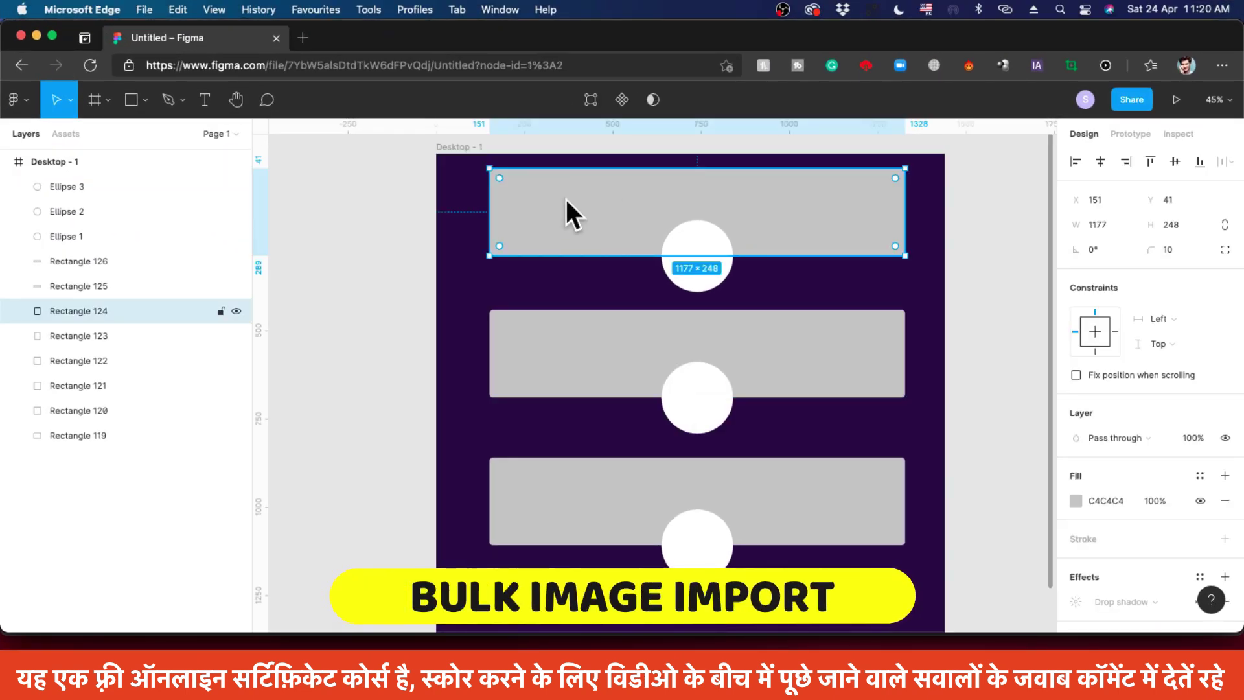
click(688, 242)
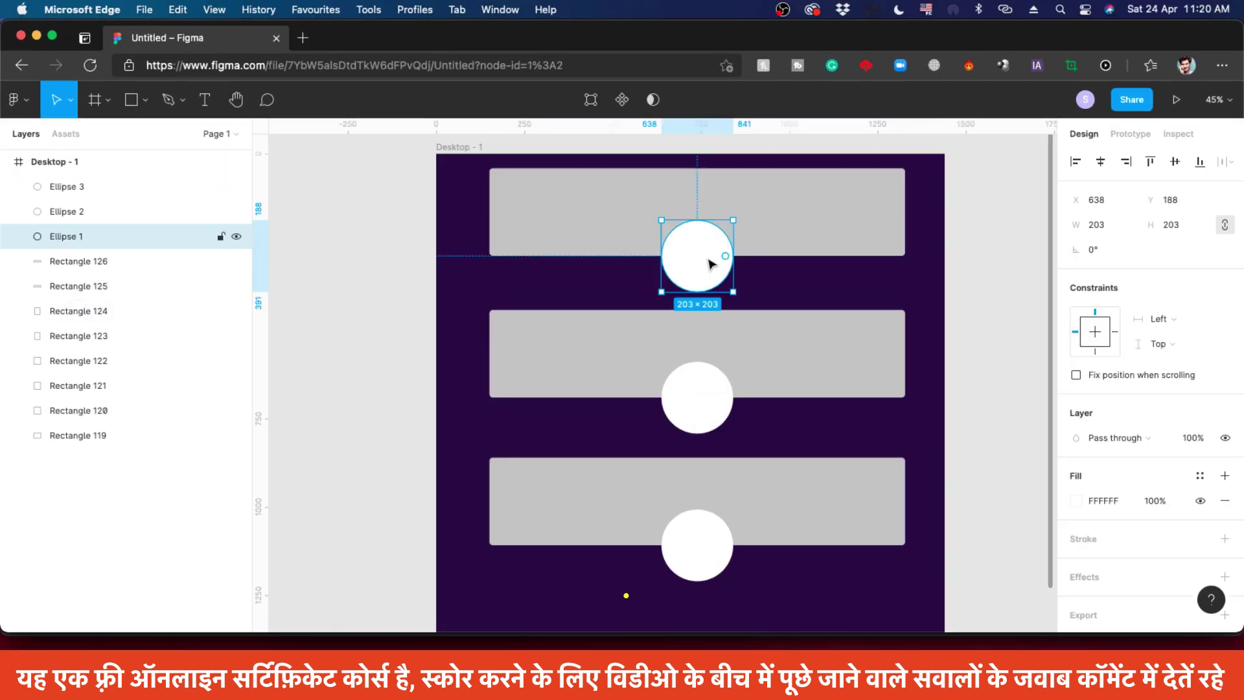
click(965, 365)
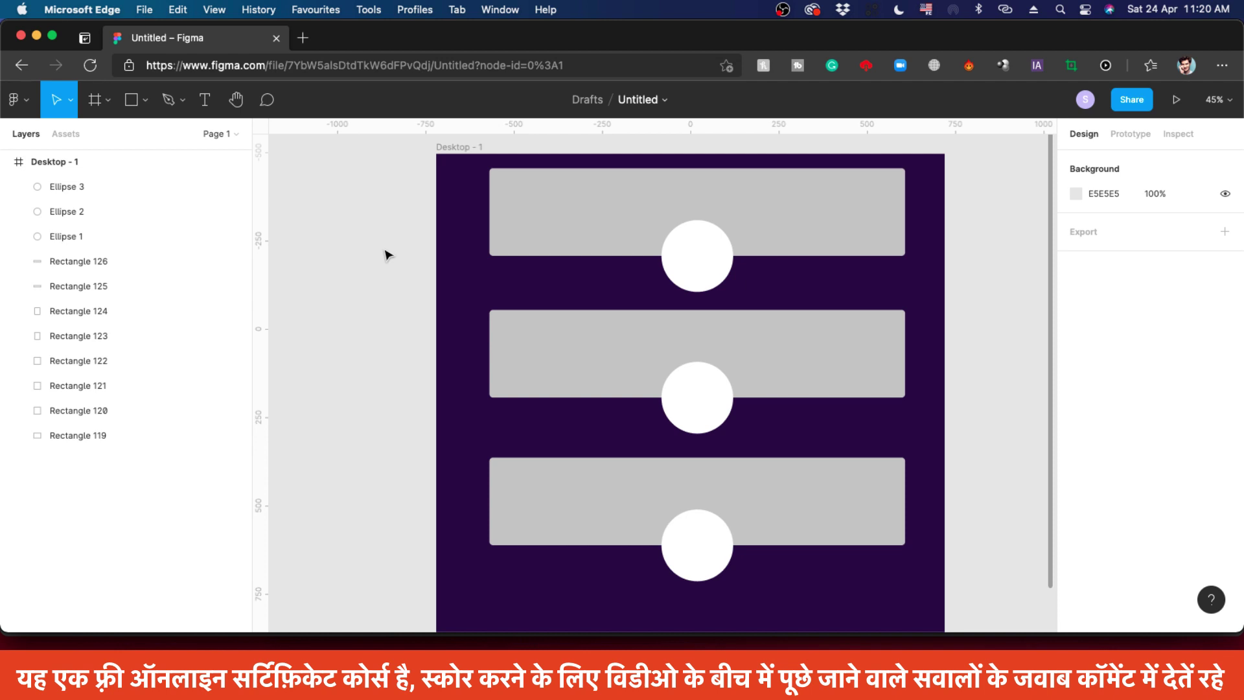
Load the lone-tree, zierpflaume and beach-front pictures from the image folder together with the Place image command
click(108, 101)
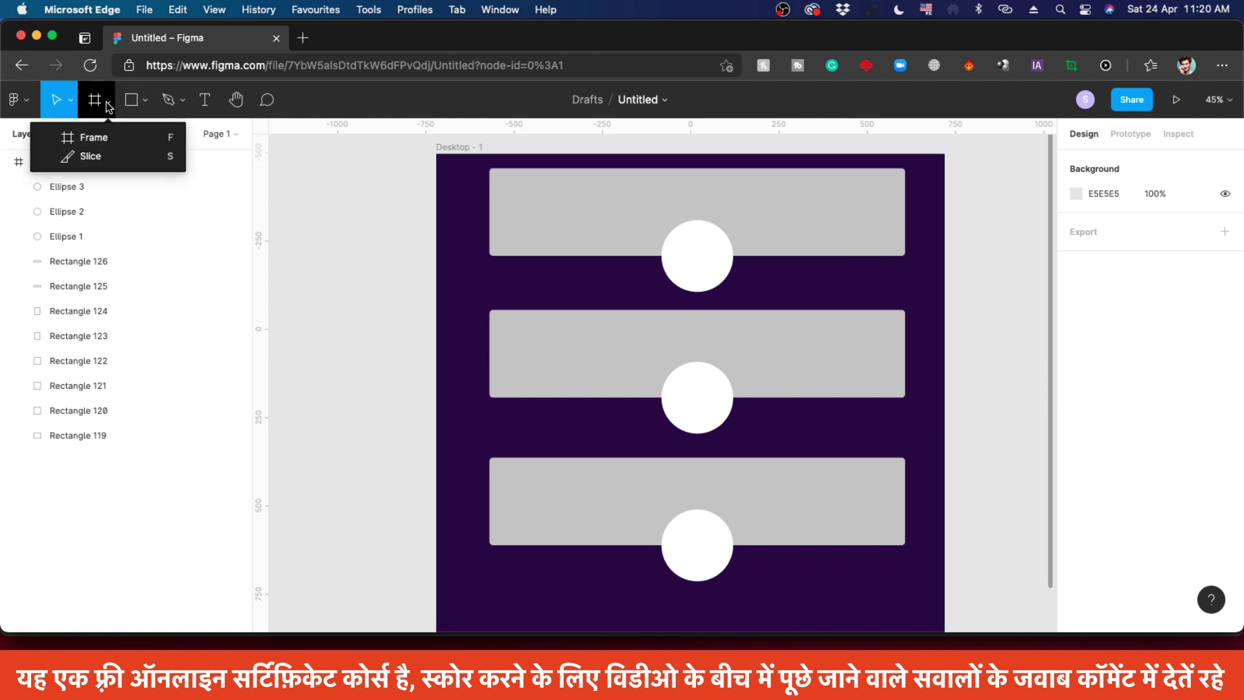
click(144, 105)
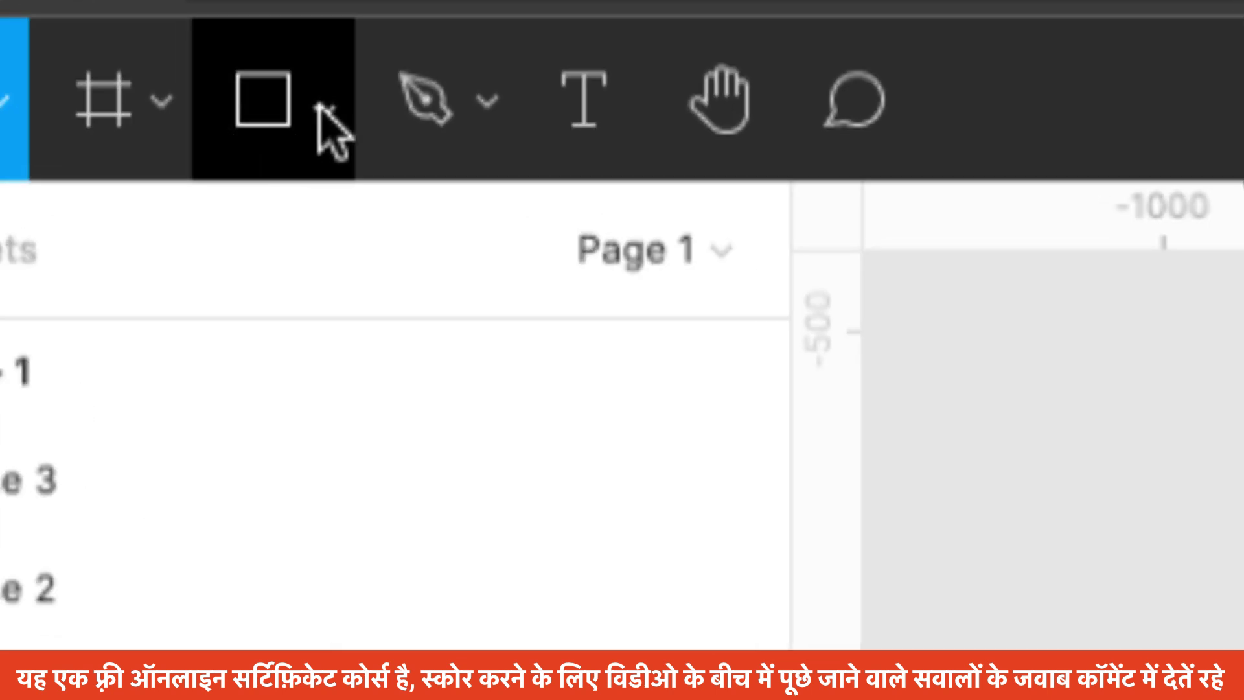
click(318, 107)
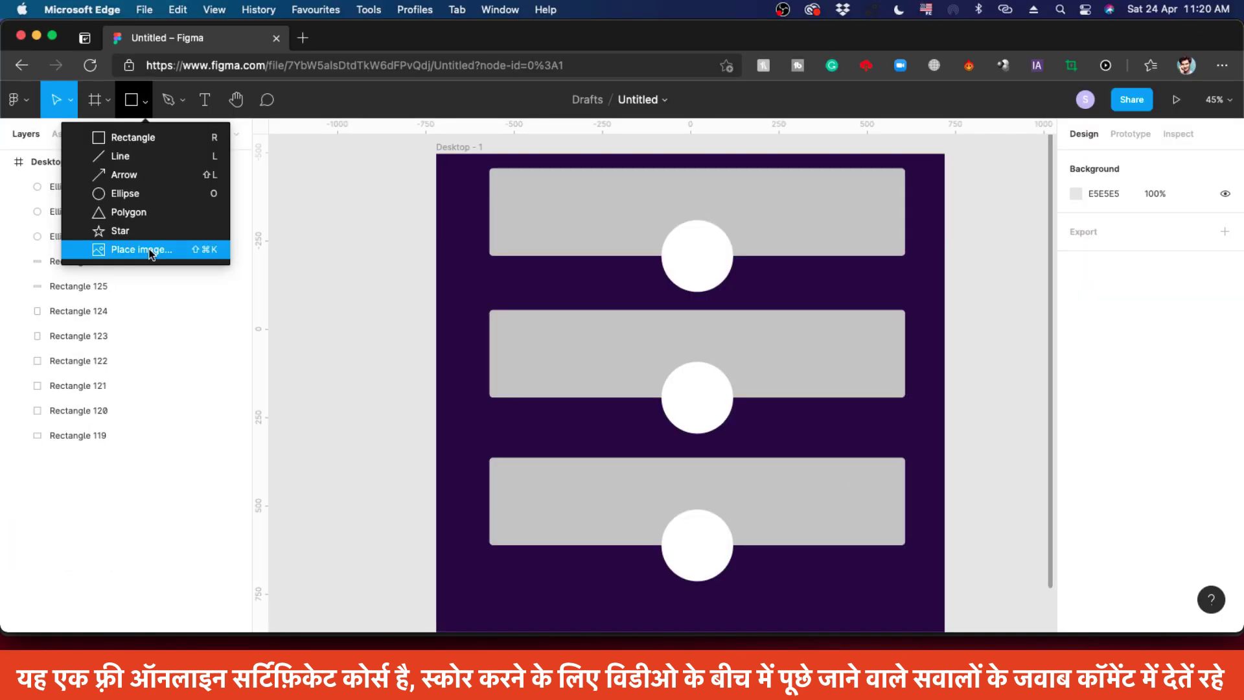
click(150, 253)
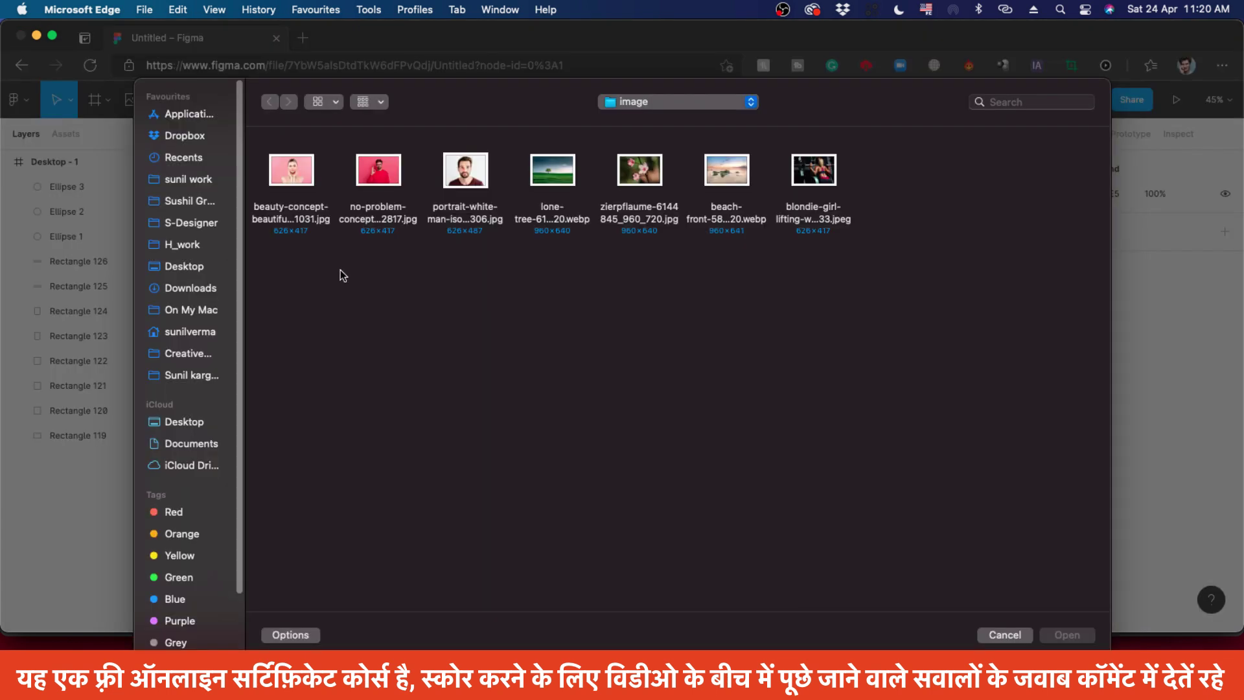
drag(546, 252, 735, 162)
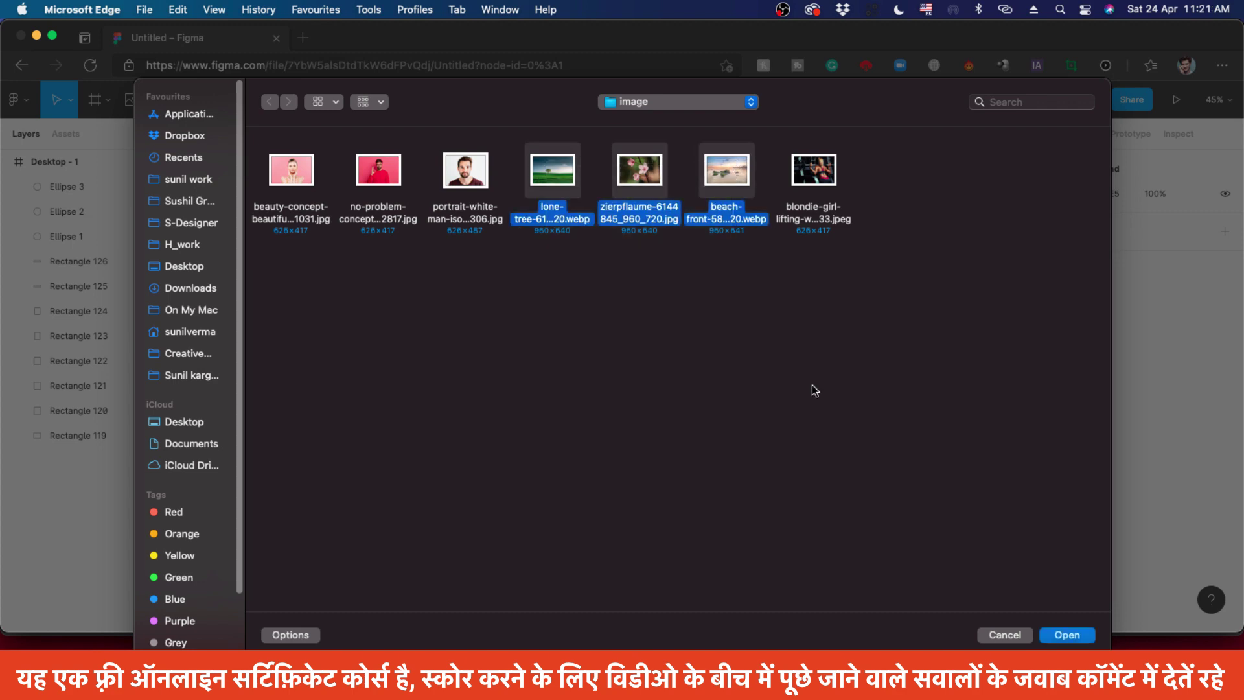
click(1058, 639)
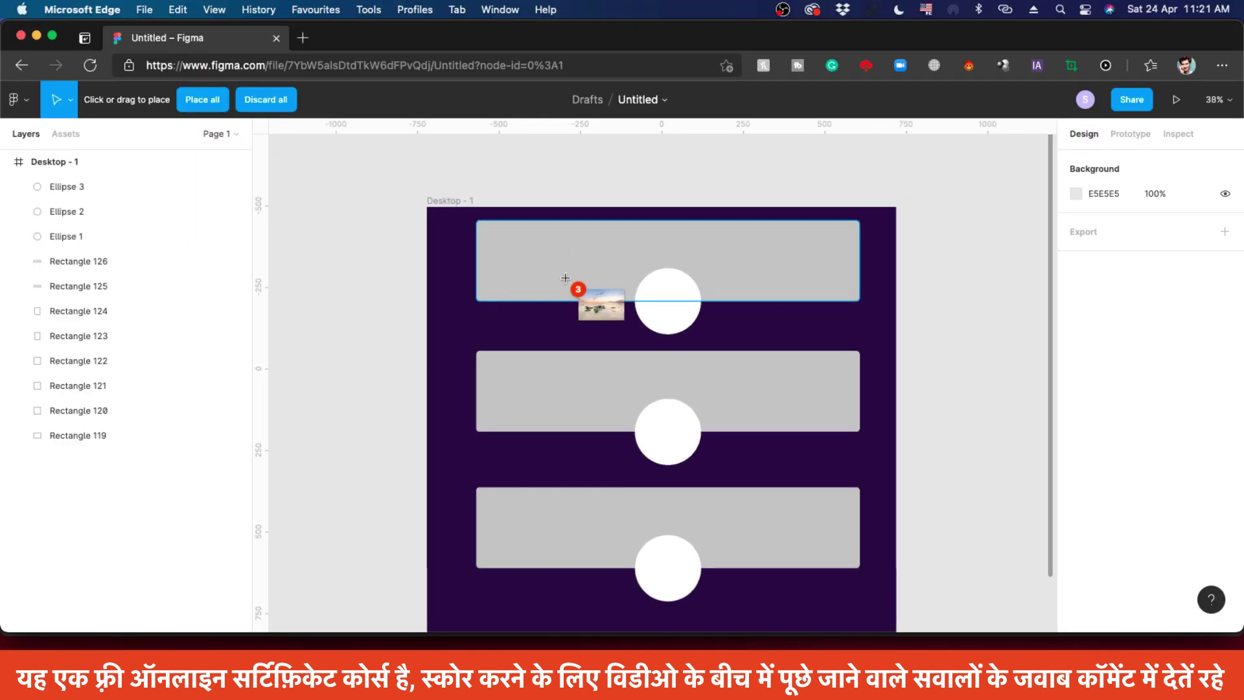
scroll(706, 436, up, 1)
scroll(545, 293, up, 1)
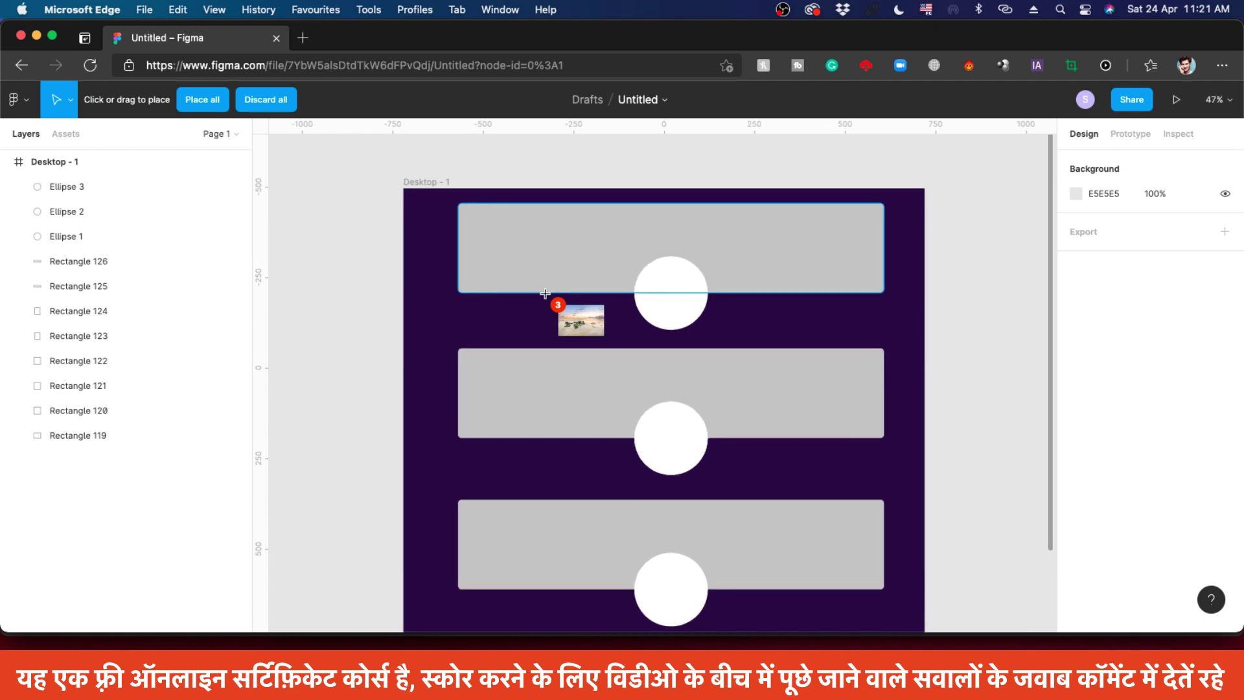
Place the loaded beach picture in the top banner, the blossom in the middle banner and the lone tree in the bottom banner
scroll(544, 294, down, 1)
click(526, 222)
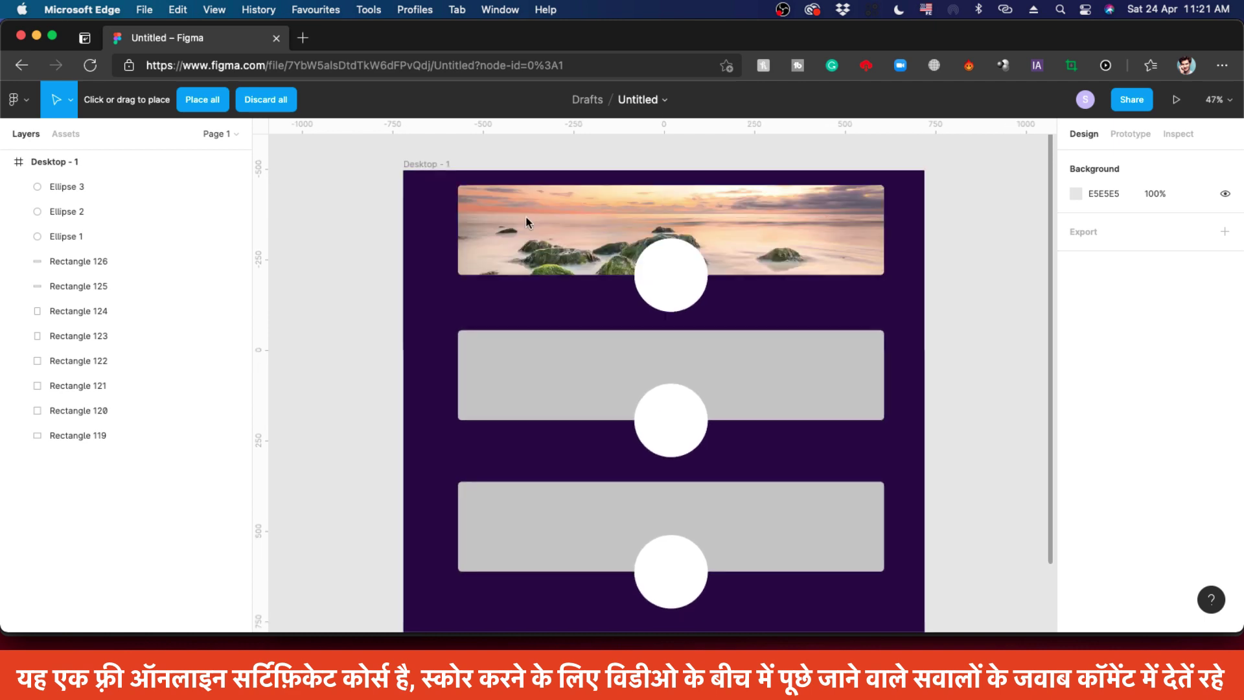
click(536, 373)
scroll(534, 370, down, 2)
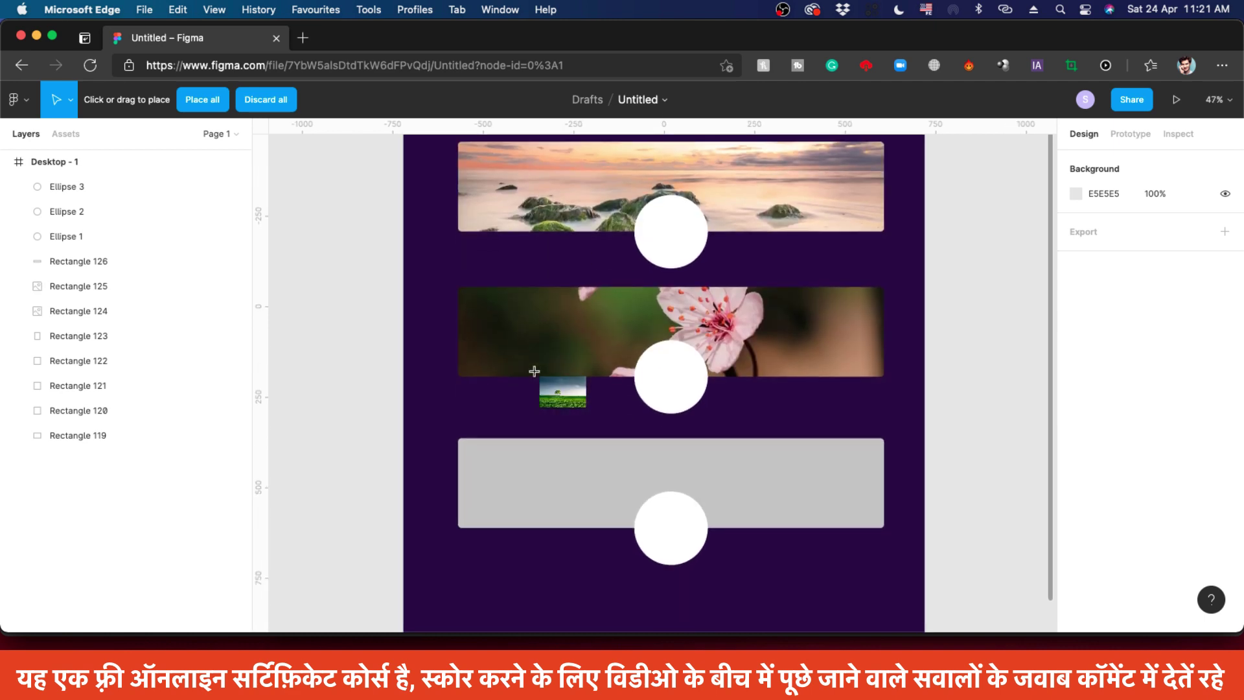
click(551, 472)
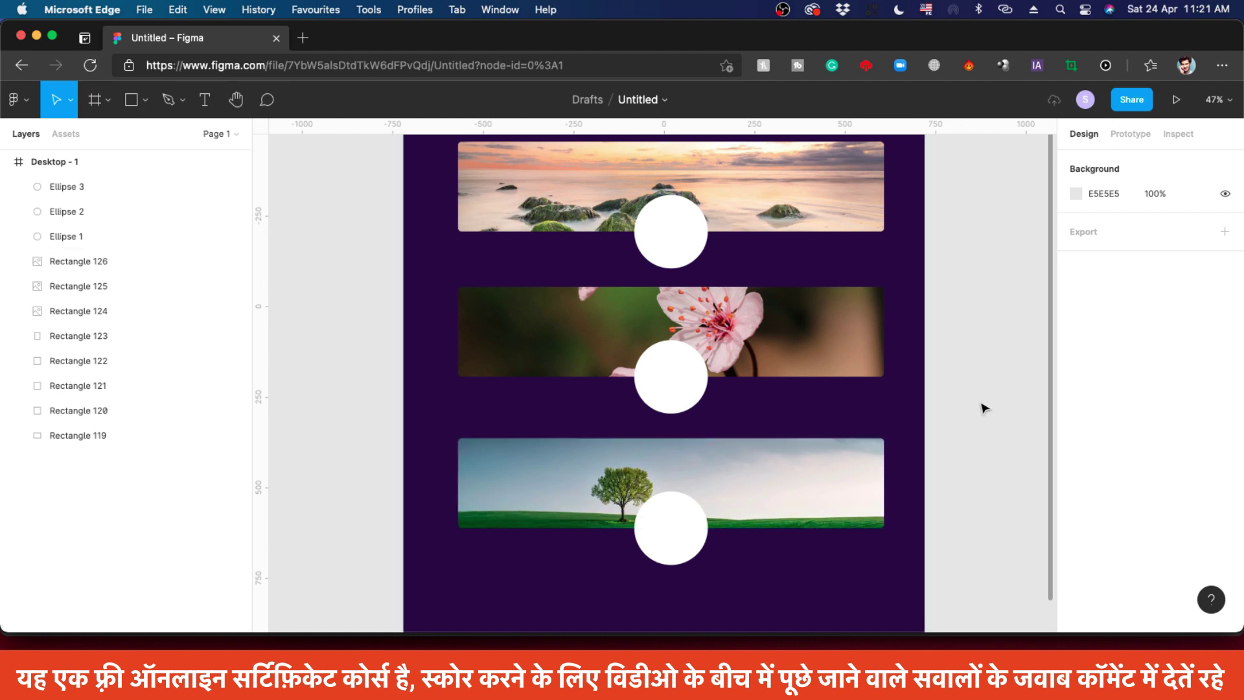
Inspect the image fill settings of the beach banner and close them without changes
click(802, 194)
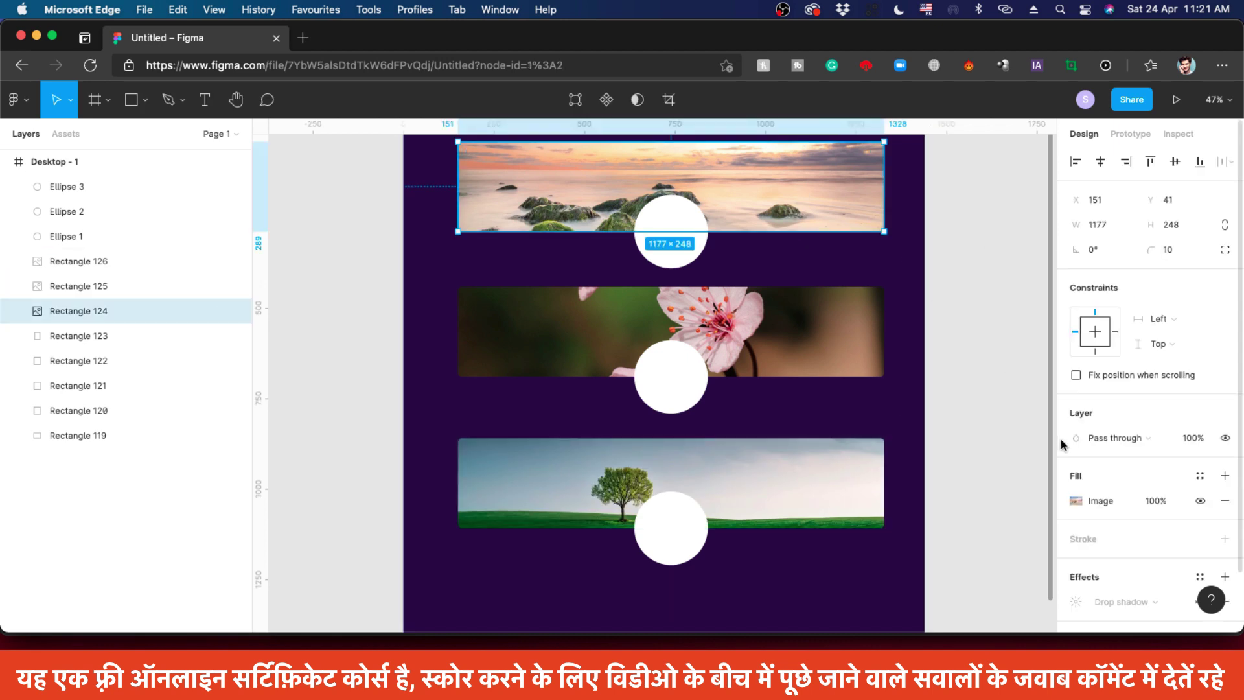
click(1074, 500)
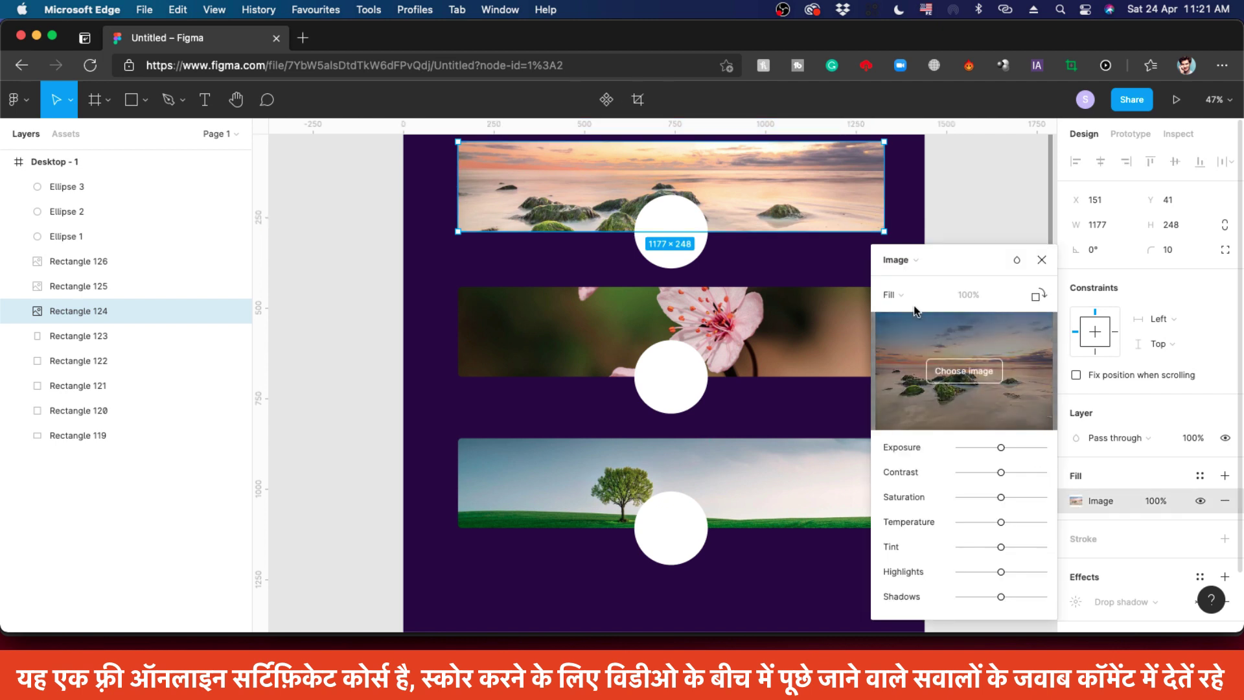
click(1039, 260)
click(976, 233)
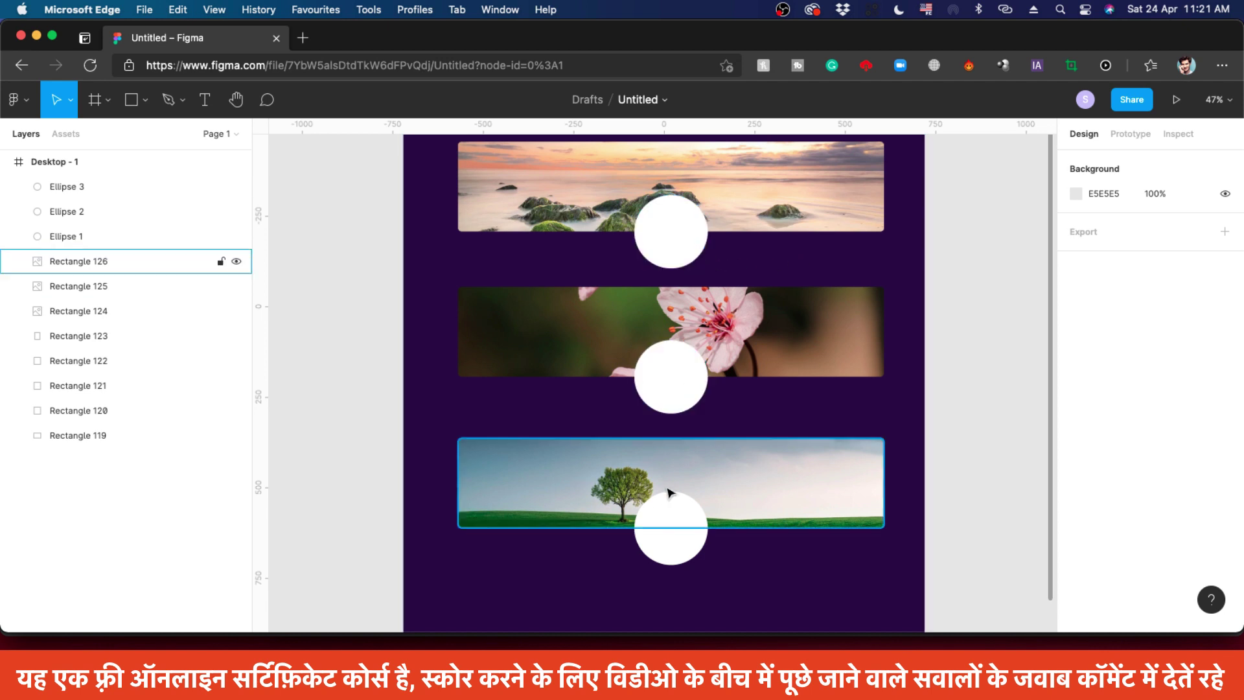
Load the beauty-concept, no-problem, portrait-white-man and blondie-girl pictures from the image folder together with the Place image command
click(107, 104)
key(p)
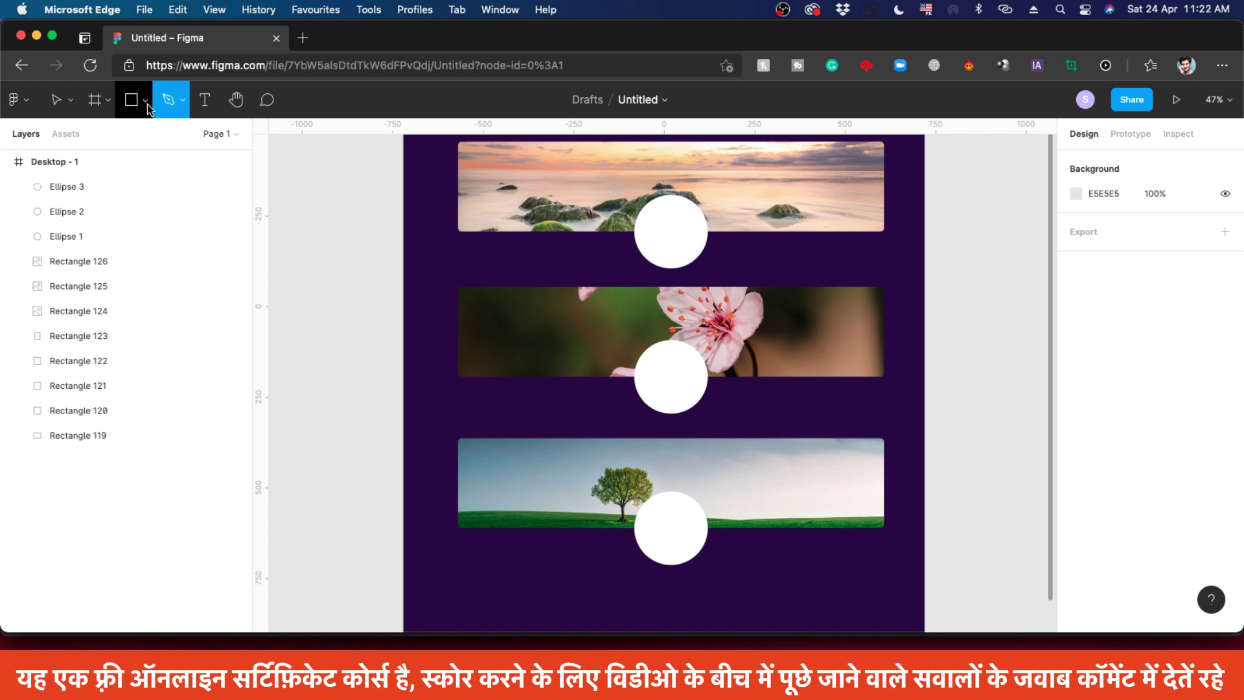
click(148, 107)
click(156, 249)
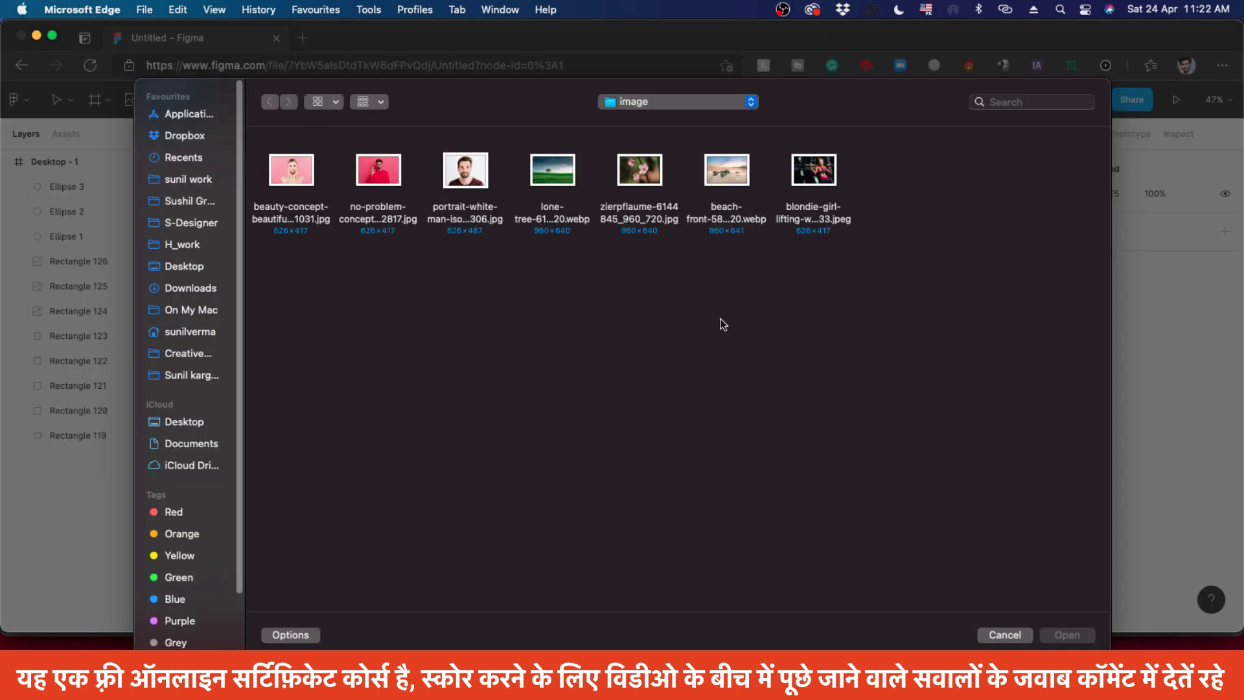
drag(283, 262, 494, 211)
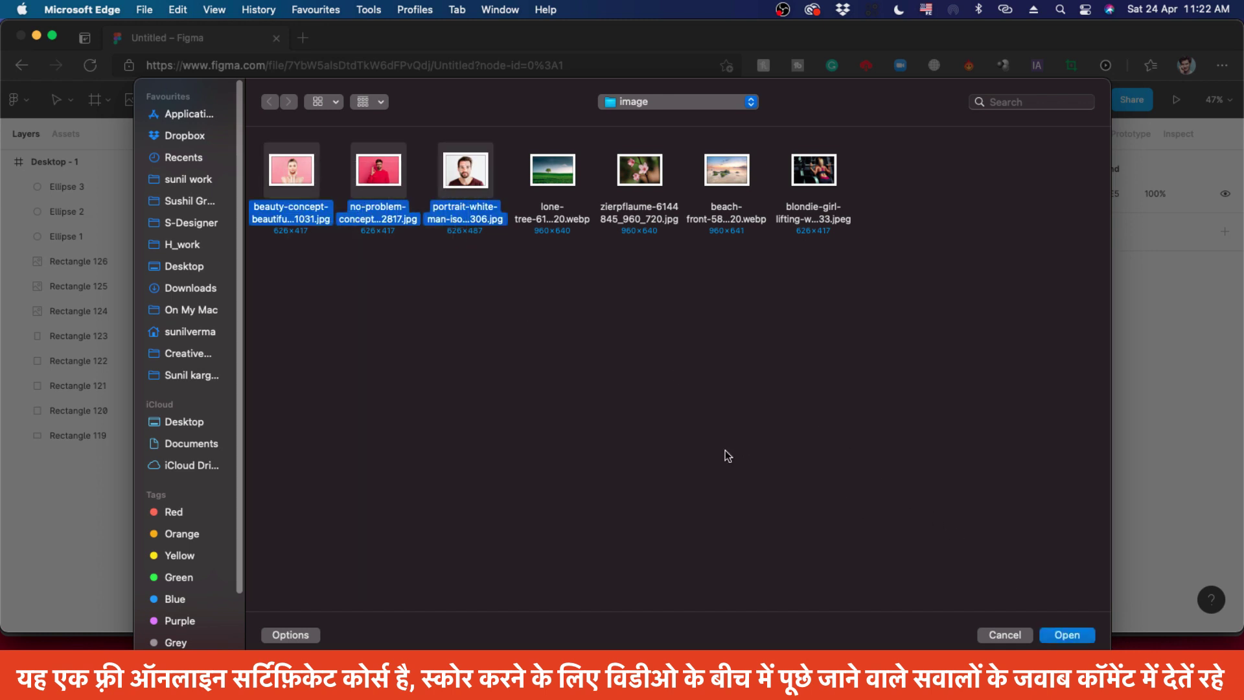
super+click(816, 175)
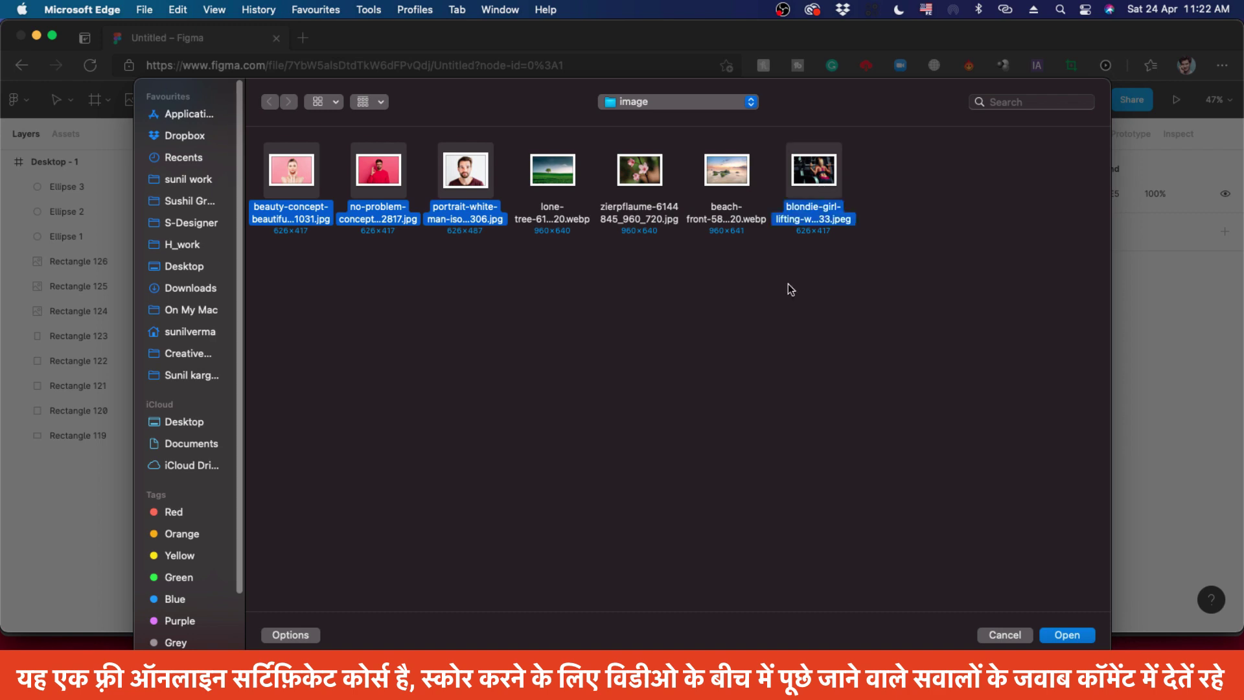
click(1077, 634)
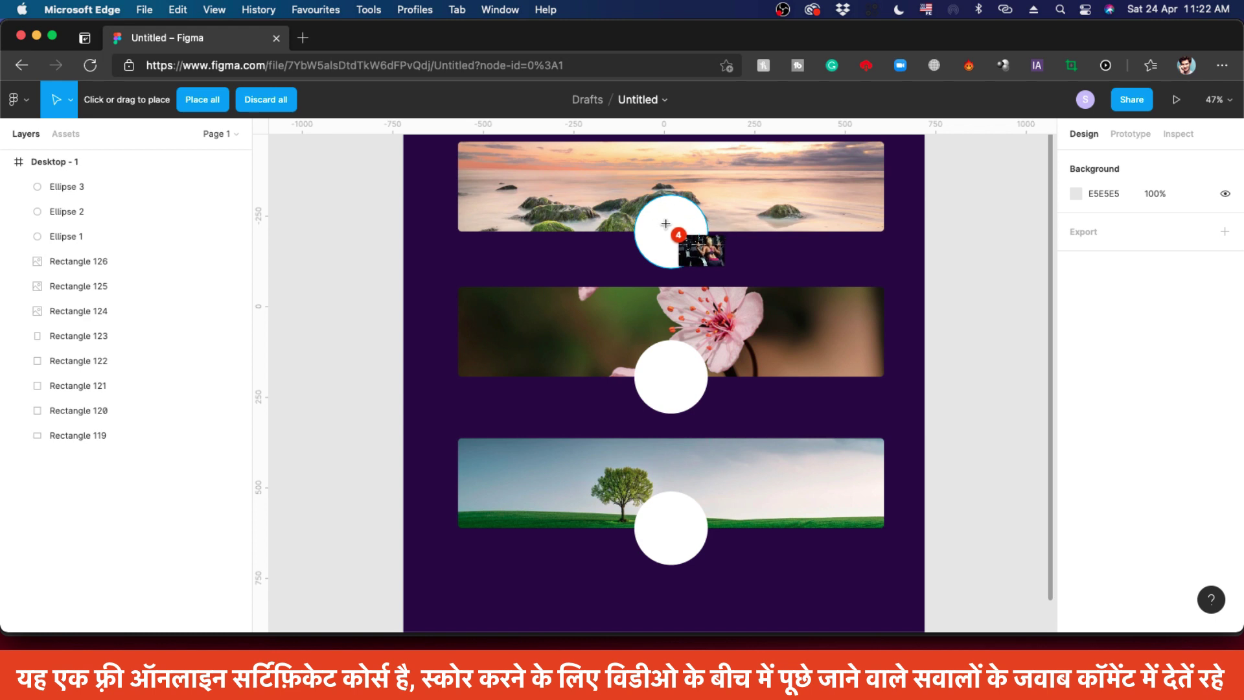
Fill the top circle with blondie-girl, the middle with portrait-white-man and the bottom with no-problem, and replace the top picture with beauty-concept
click(670, 228)
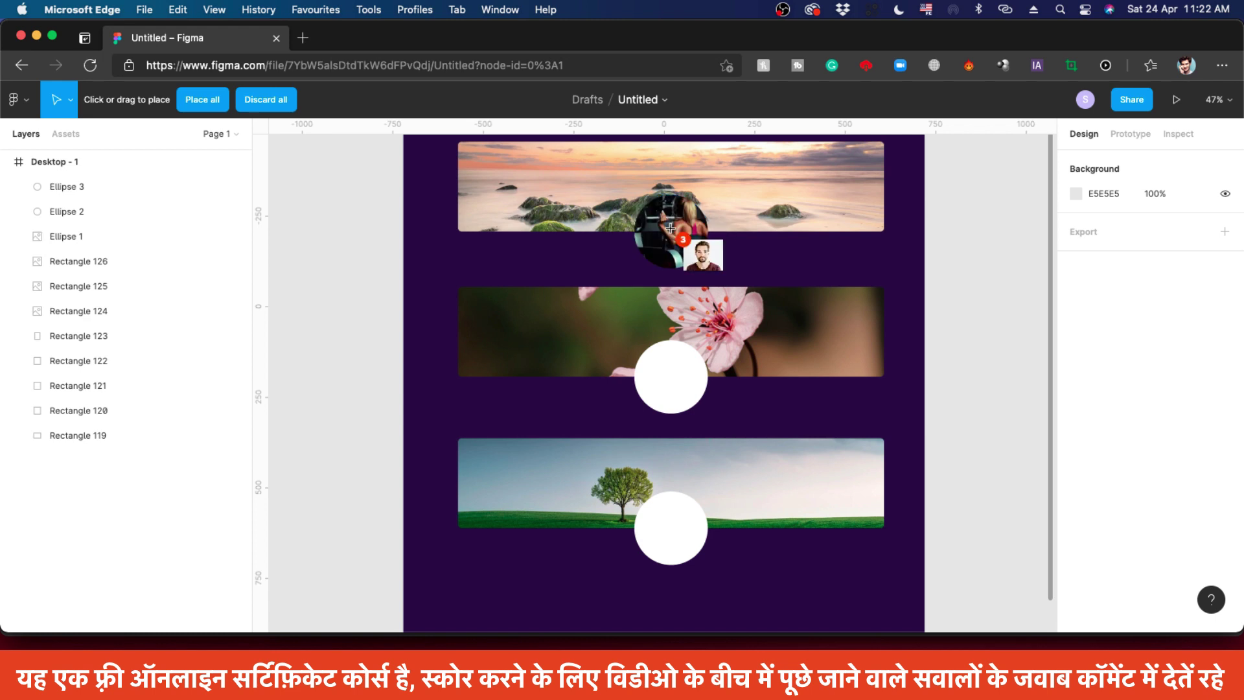
click(676, 374)
click(655, 512)
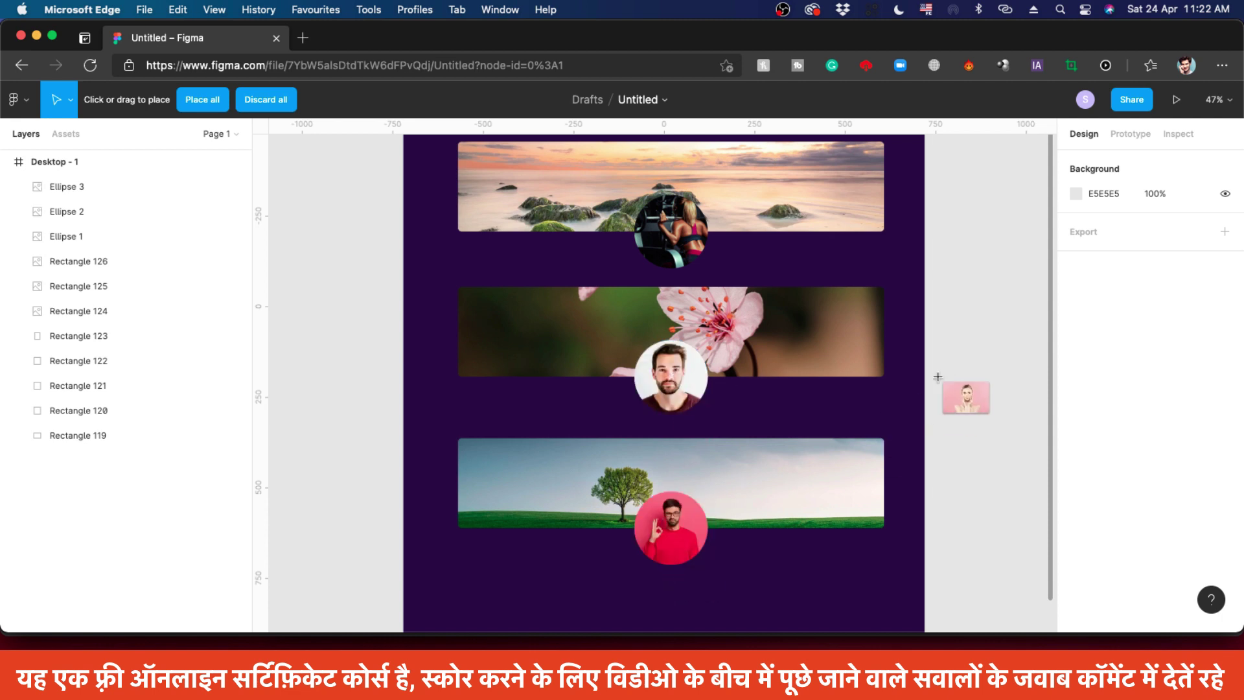
click(669, 226)
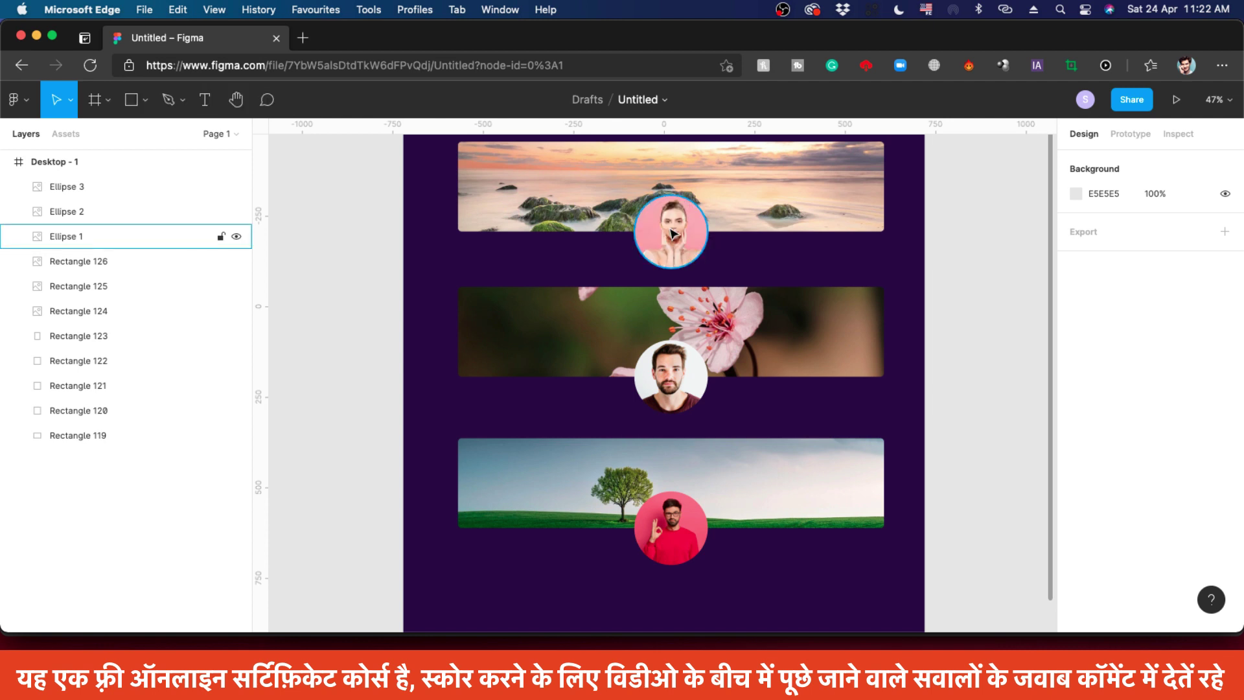
key(Escape)
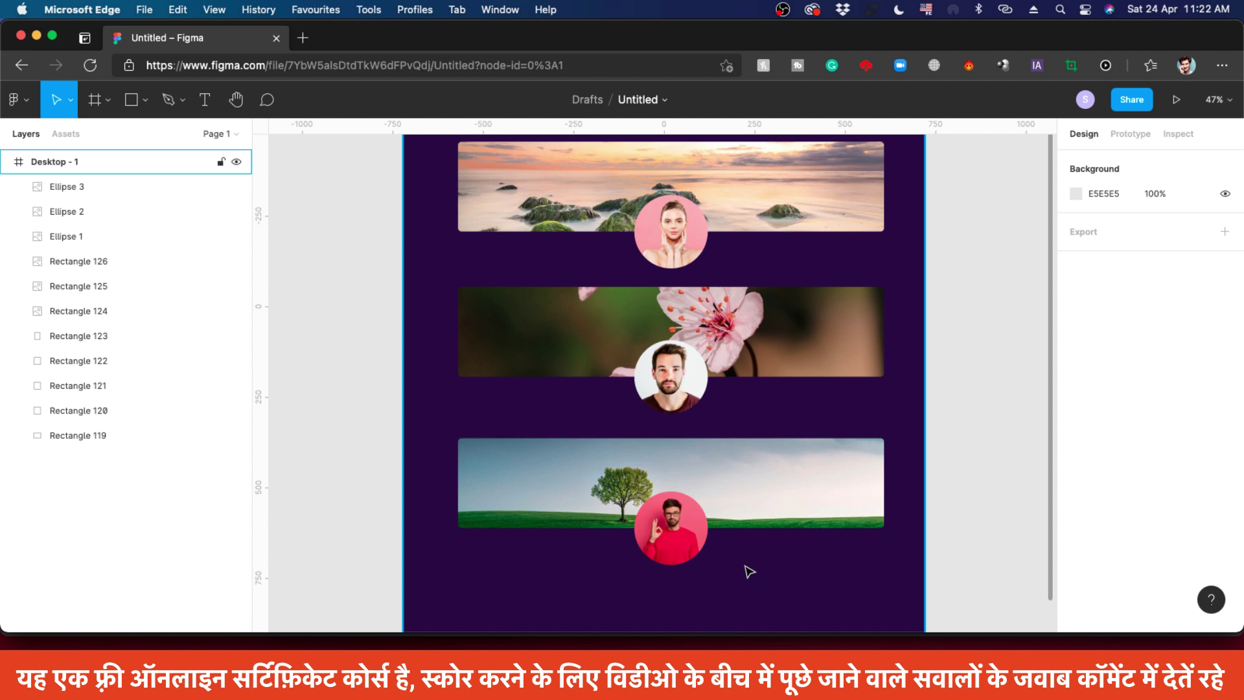
scroll(750, 572, up, 2)
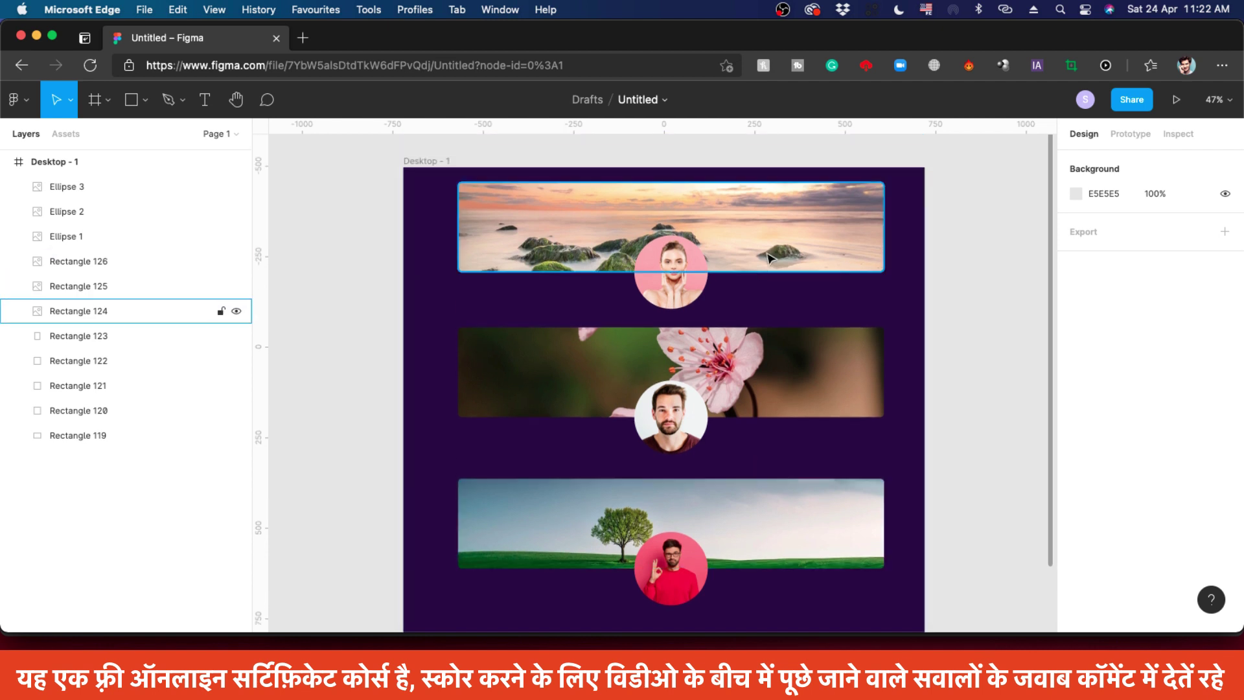
click(625, 368)
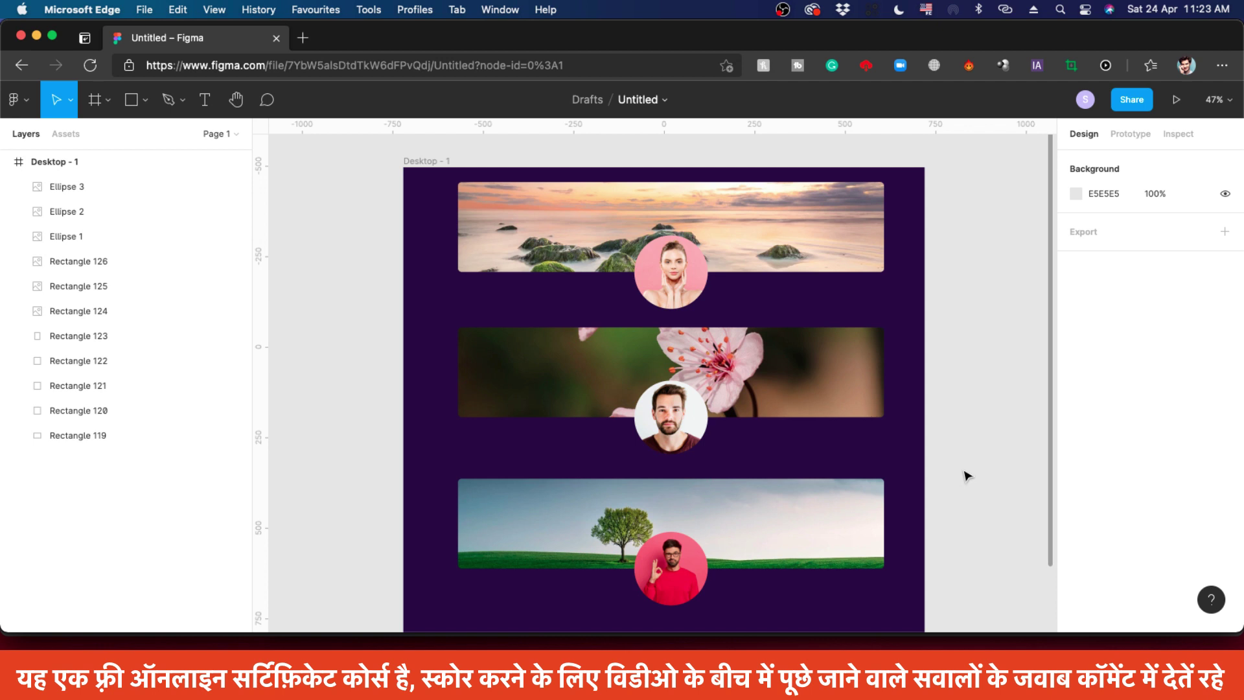
click(687, 297)
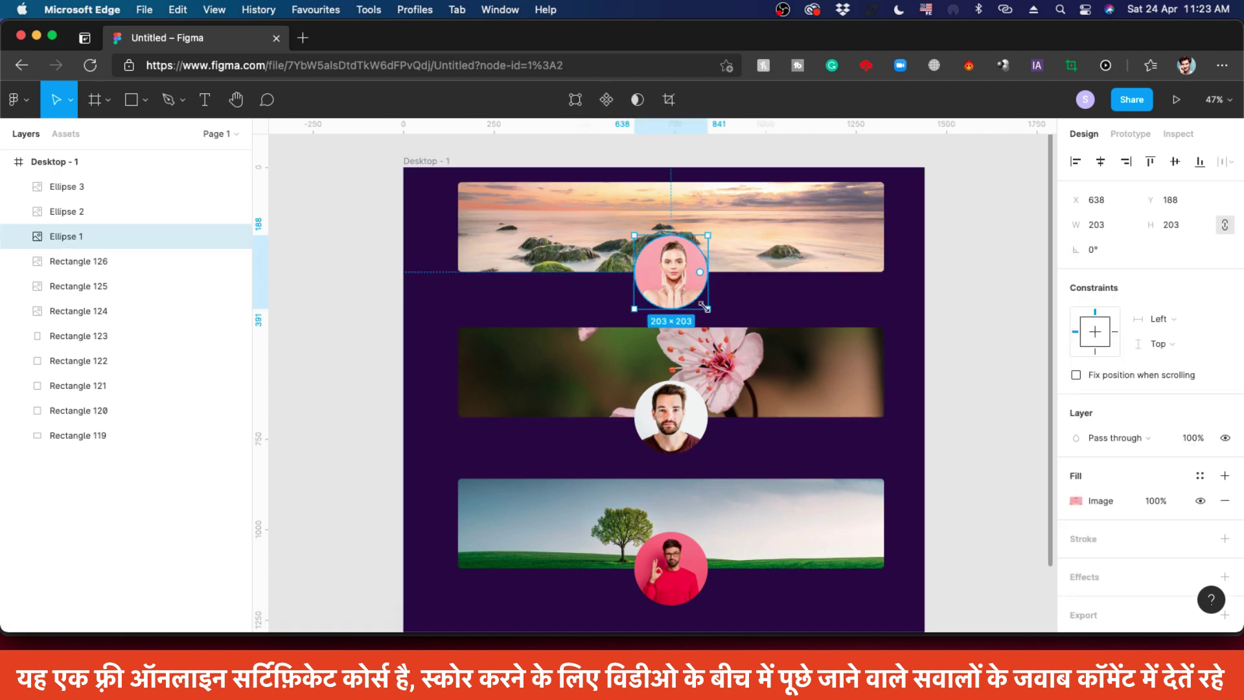
mouse_move(703, 305)
mouse_down()
mouse_move(754, 334)
mouse_move(686, 391)
mouse_move(661, 317)
mouse_move(796, 332)
mouse_move(752, 429)
mouse_move(741, 315)
mouse_move(835, 431)
mouse_move(708, 309)
mouse_up()
scroll(675, 434, down, 3)
scroll(505, 223, up, 5)
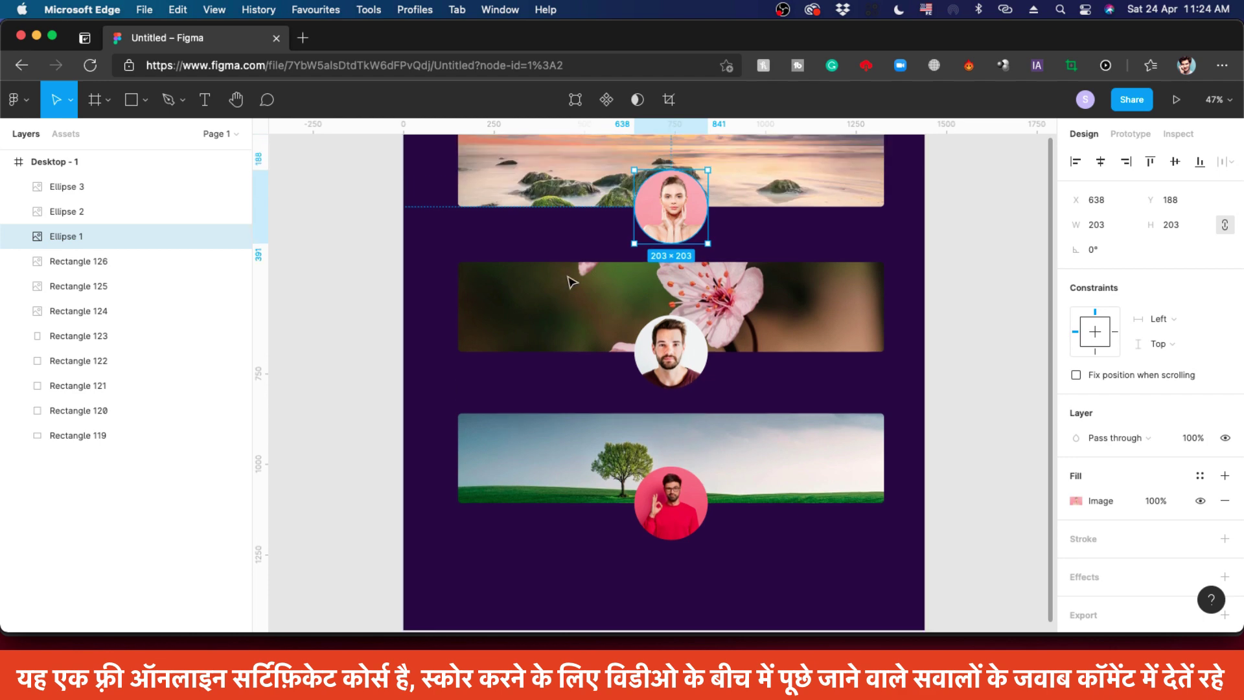
Duplicate the Desktop - 1 frame and delete all the contents of the copy, leaving an empty frame
click(441, 284)
key(super+d)
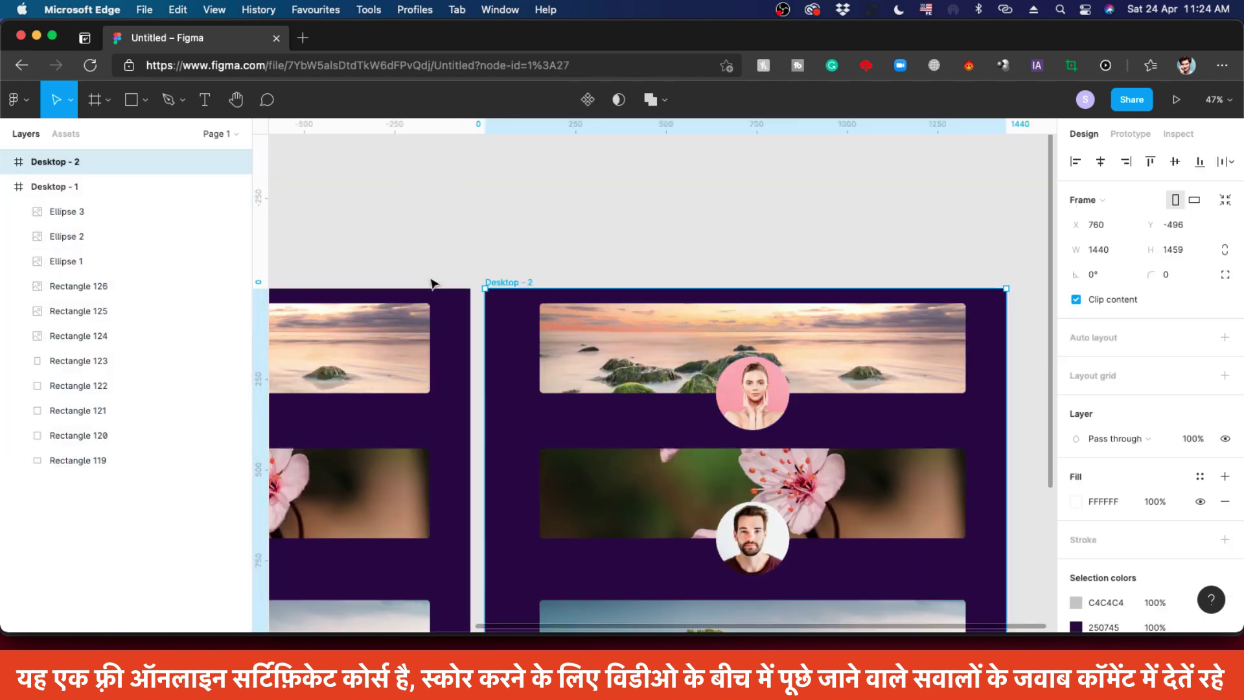
scroll(637, 333, down, 4)
scroll(713, 350, down, 5)
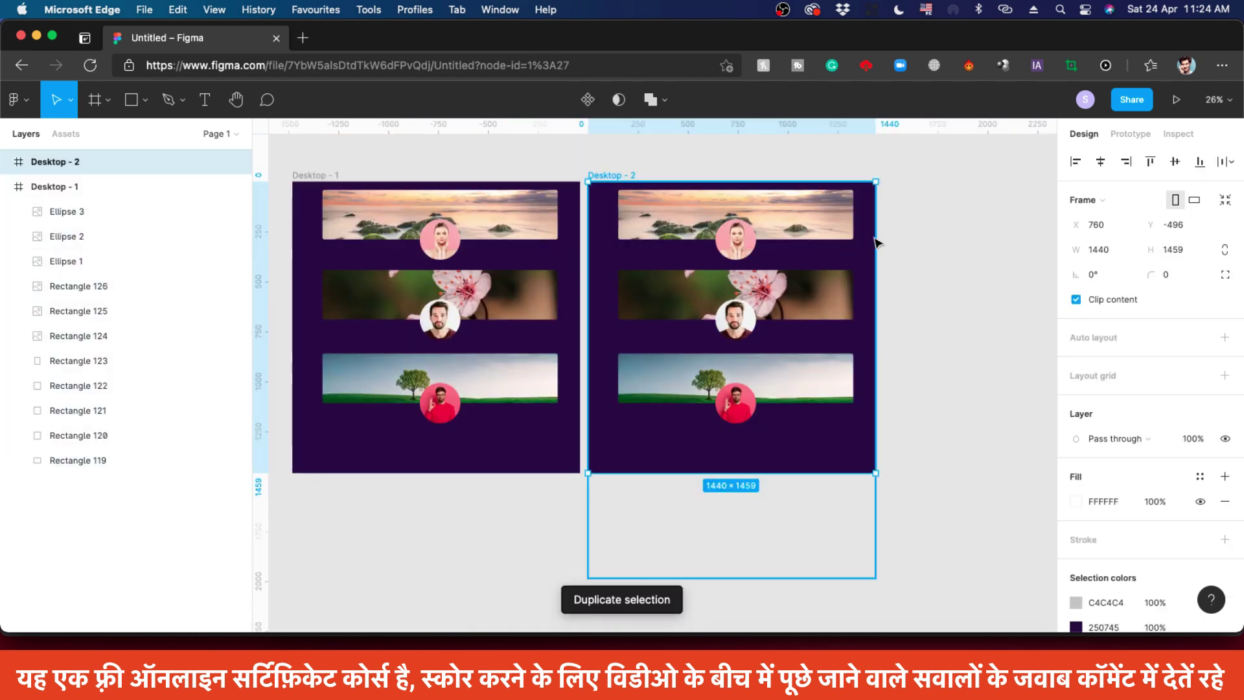
key(Escape)
drag(901, 585, 625, 184)
key(Delete)
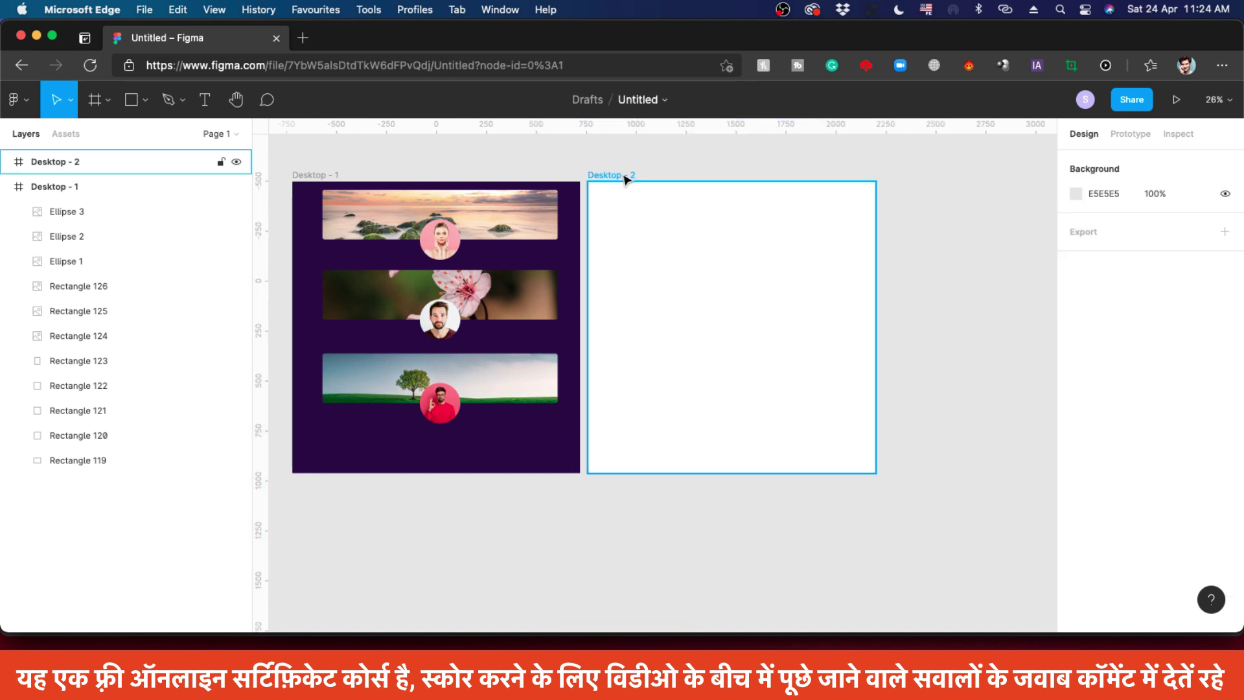
key(Escape)
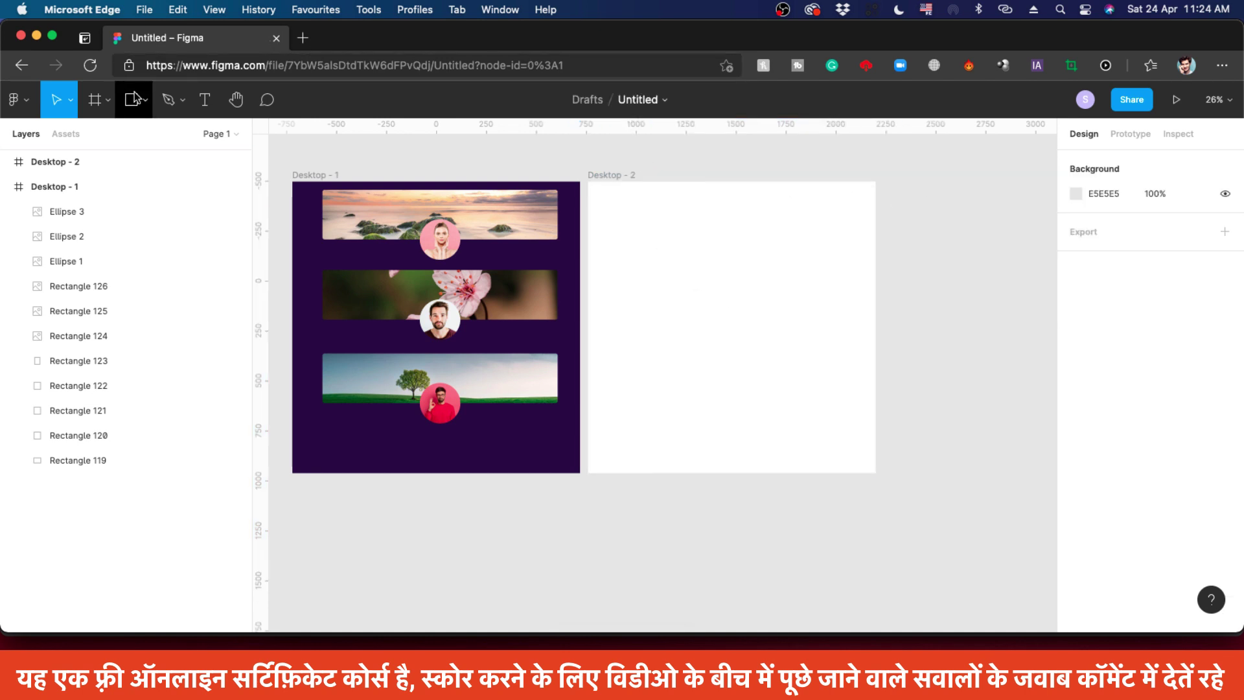
Place the blondie-girl picture at about 747 × 1156 in the empty Desktop - 2 frame, and delete it again
click(149, 102)
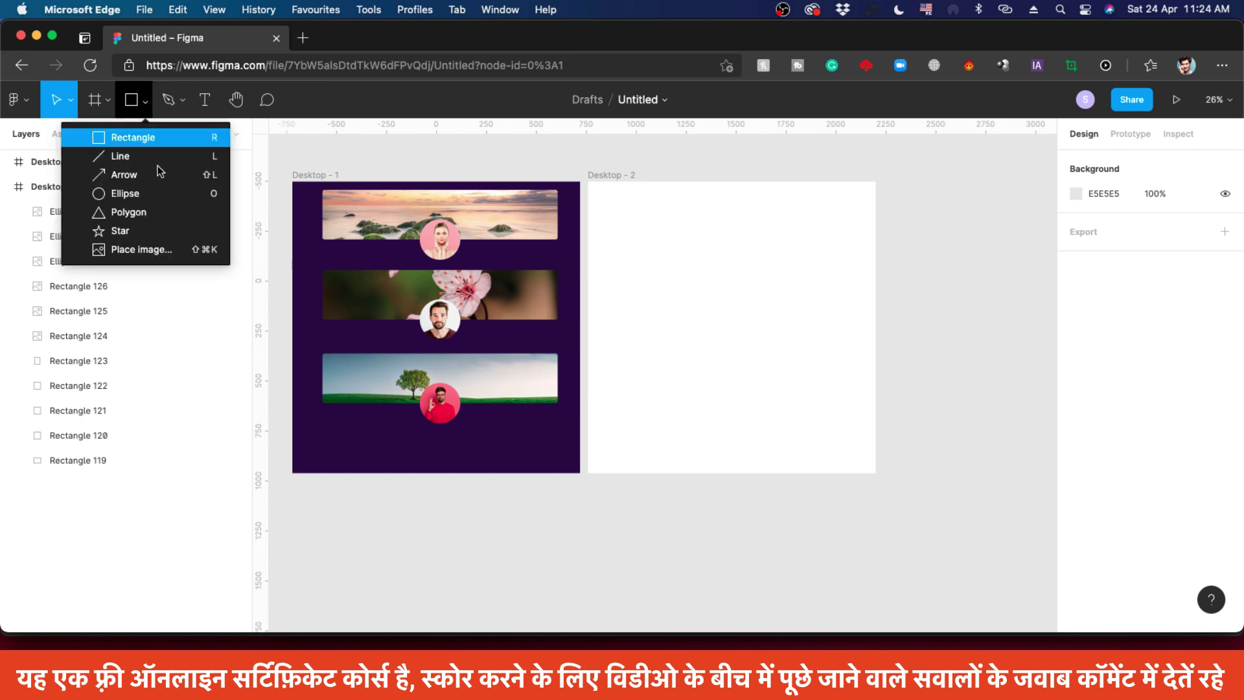
click(148, 250)
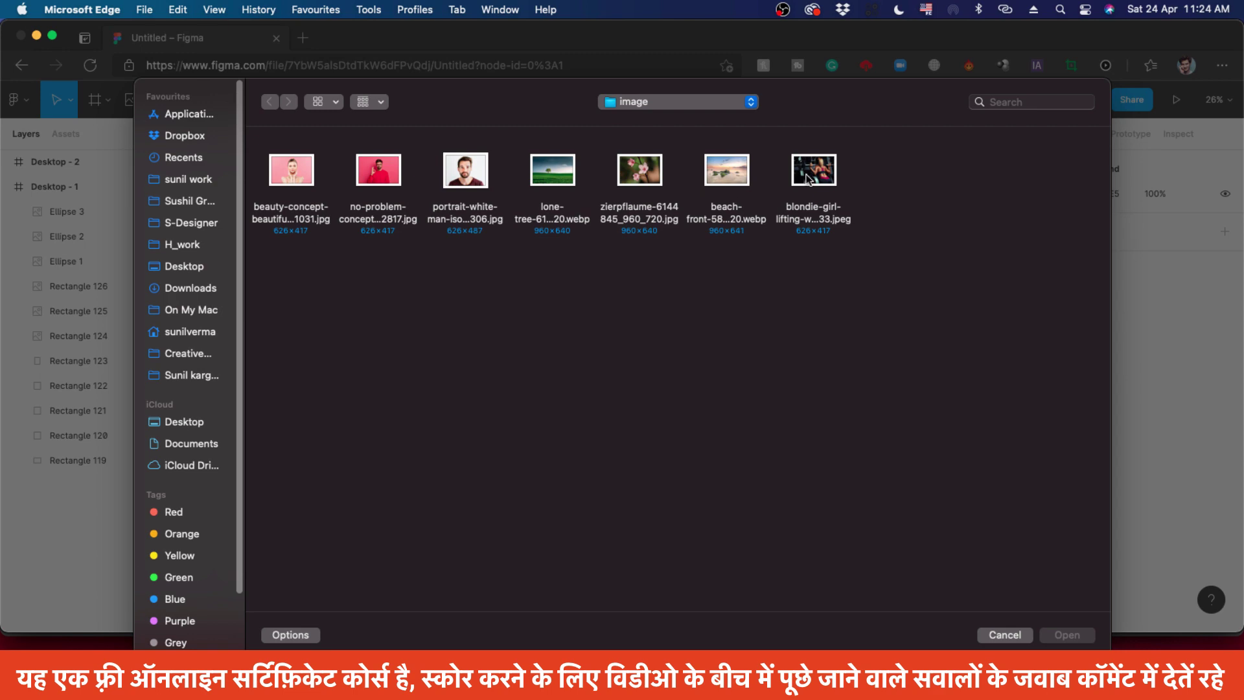
click(800, 180)
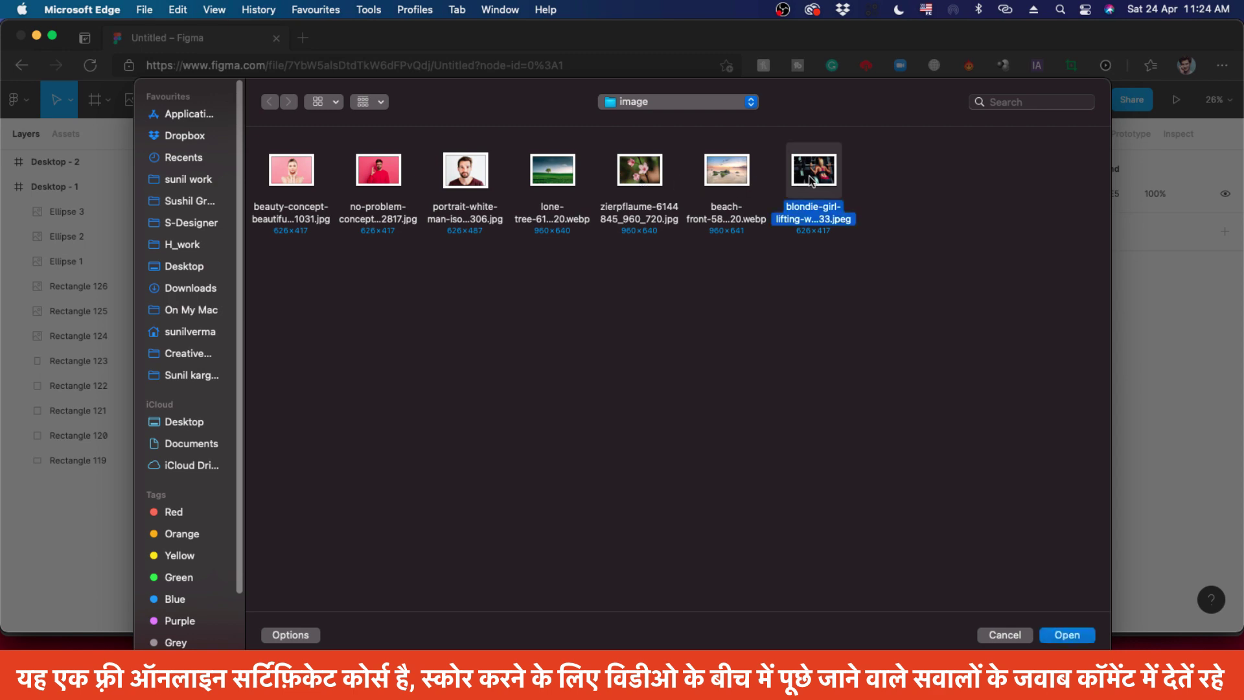
double_click(810, 181)
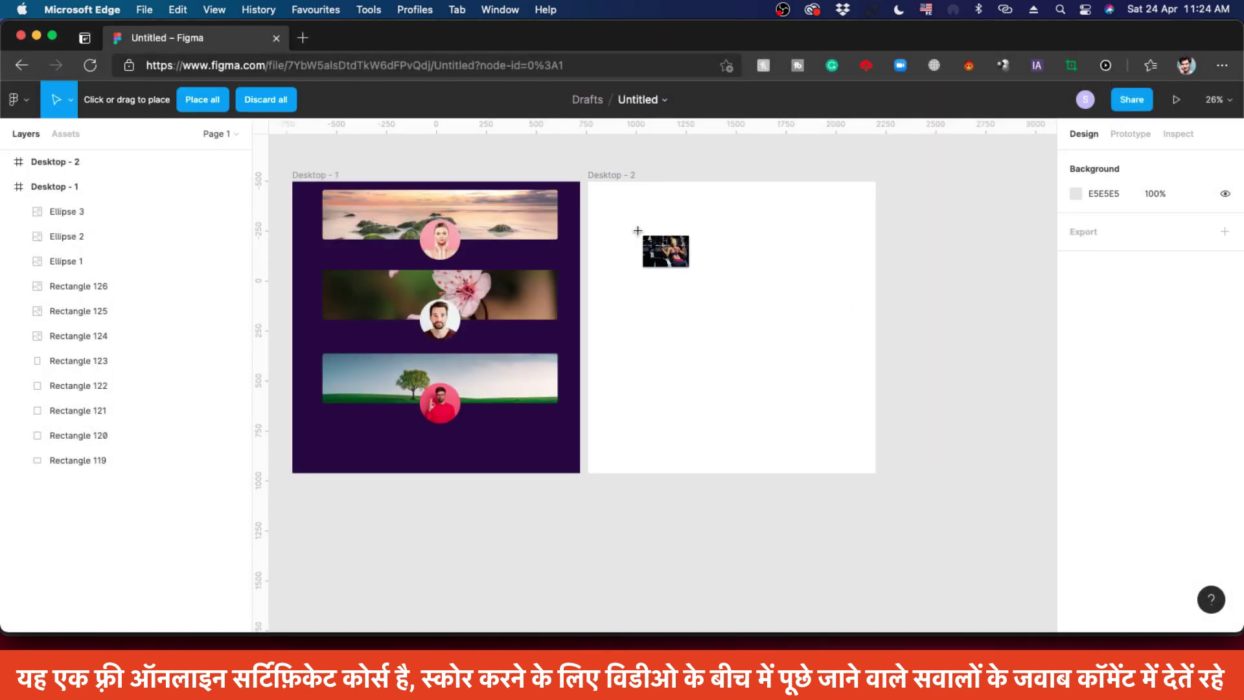
drag(612, 210, 765, 444)
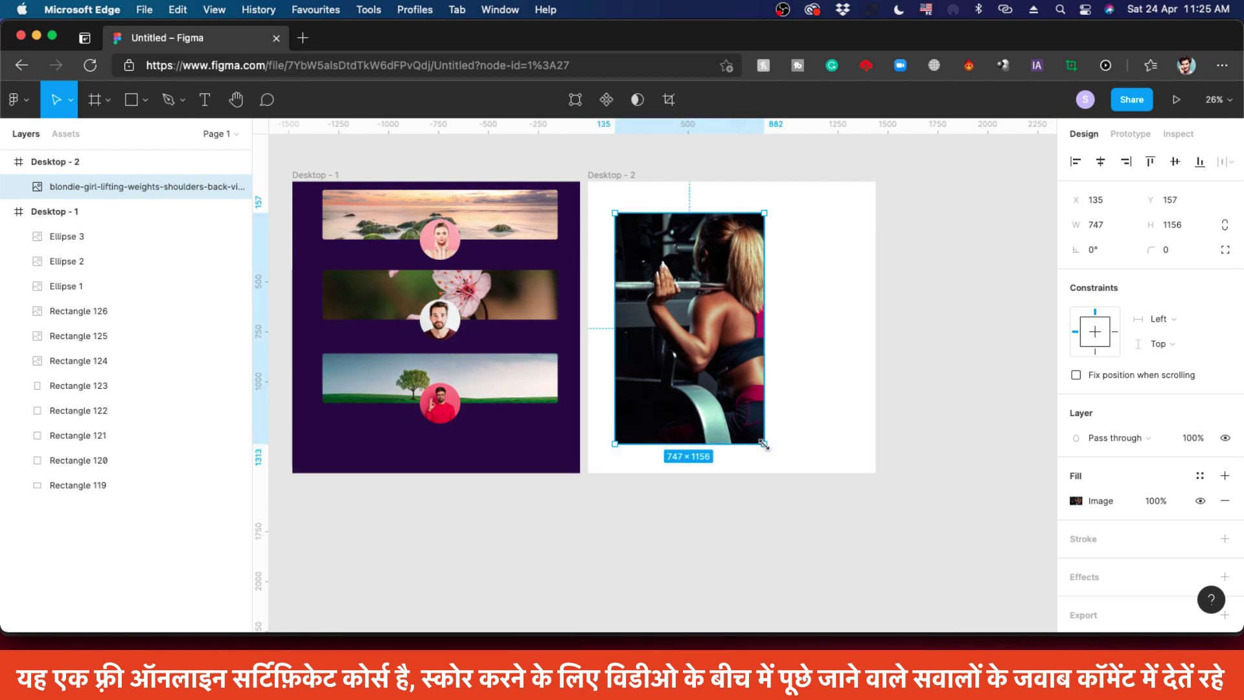
key(Delete)
Delete the blossom banner behind the middle circle in the Desktop - 1 frame
drag(367, 310, 487, 340)
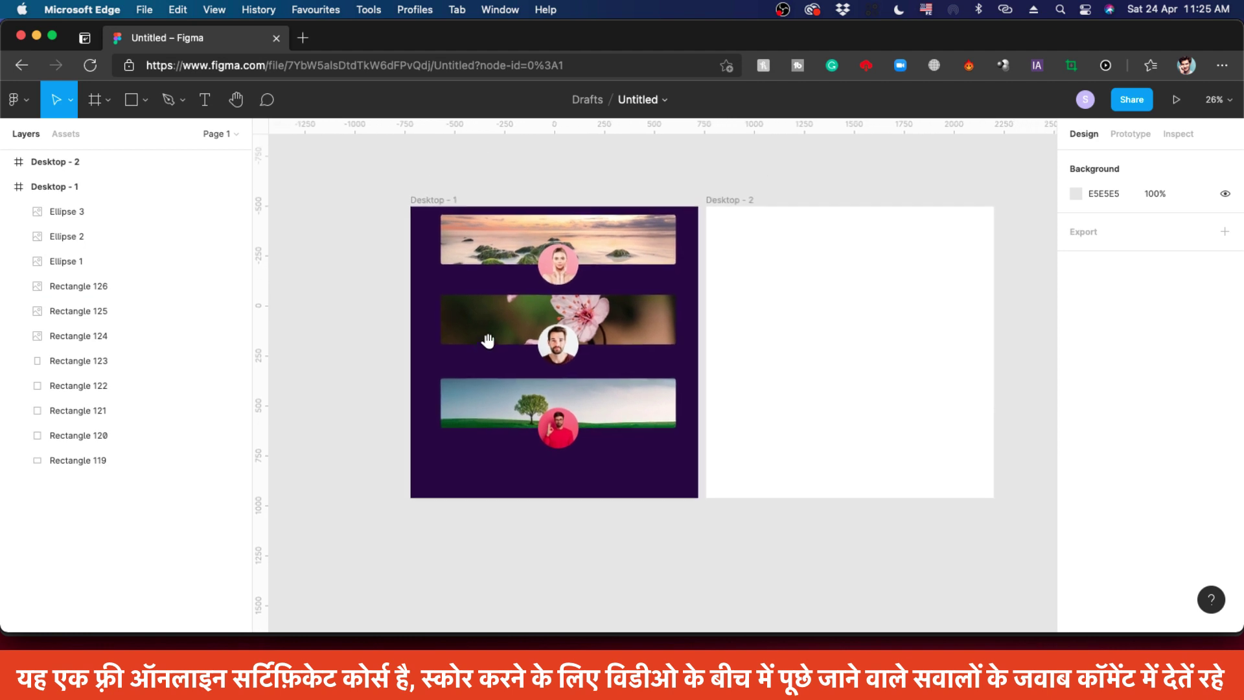
click(494, 328)
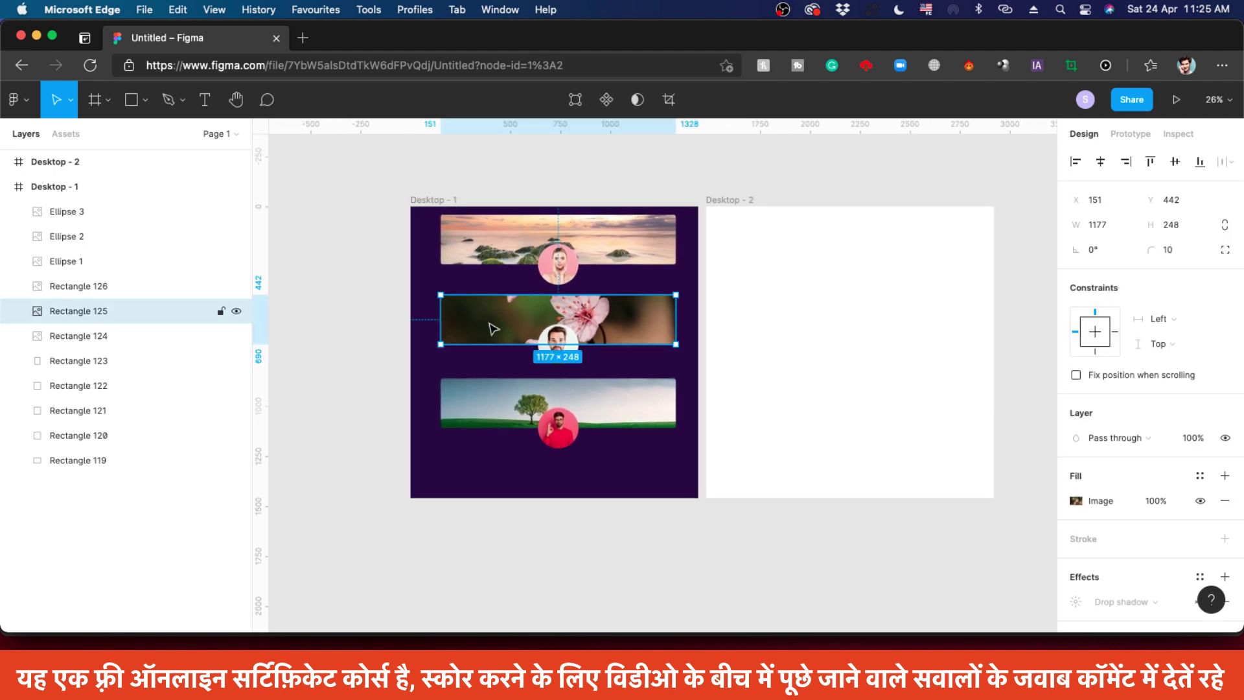
key(Delete)
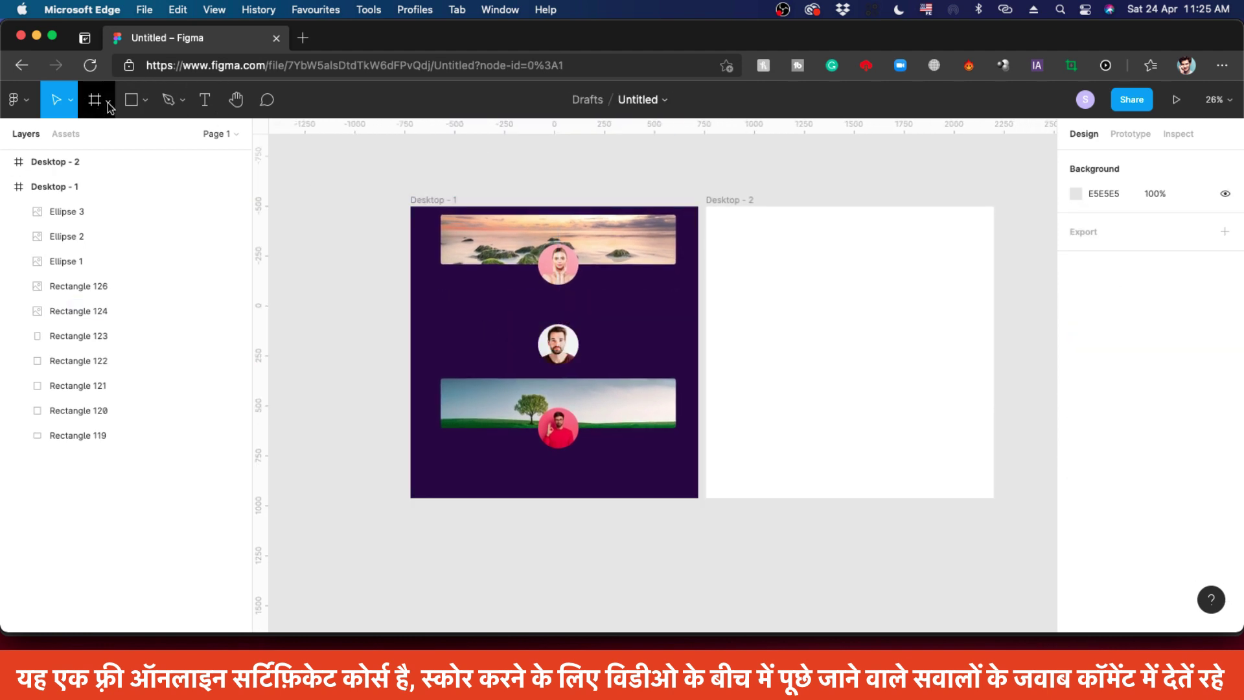
Place the lone-tree picture at about 1165 × 265 in the gap between the two remaining banners of Desktop - 1
click(144, 101)
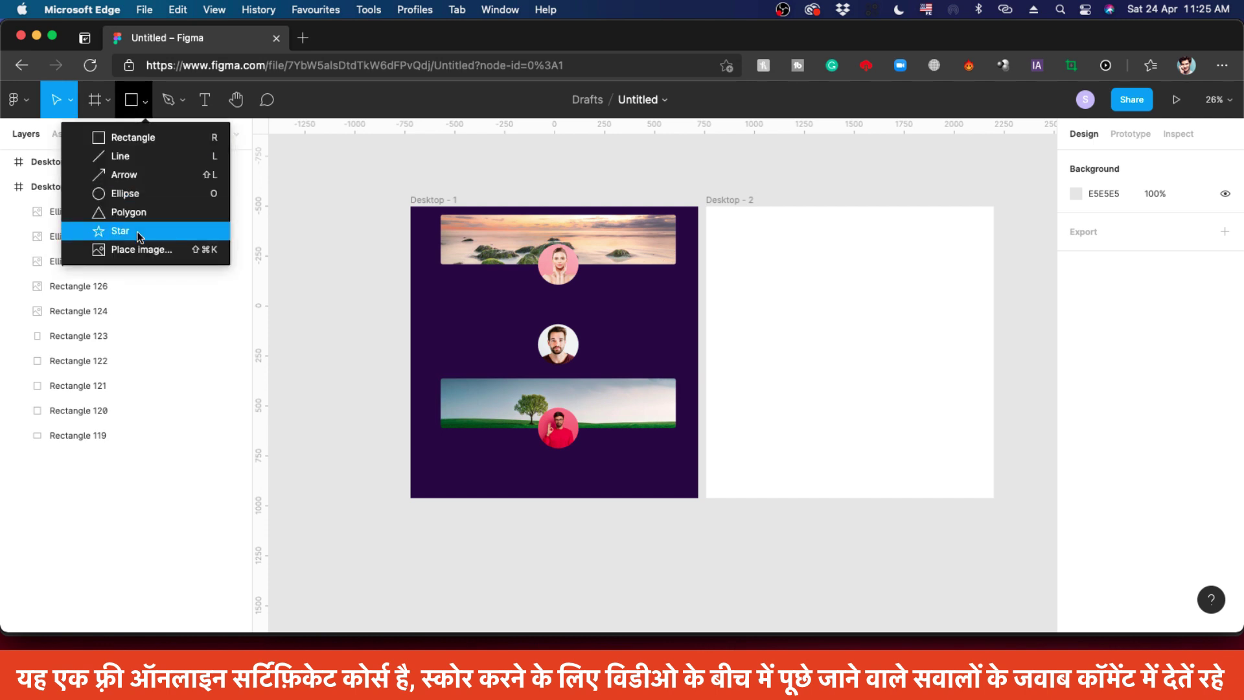
click(153, 249)
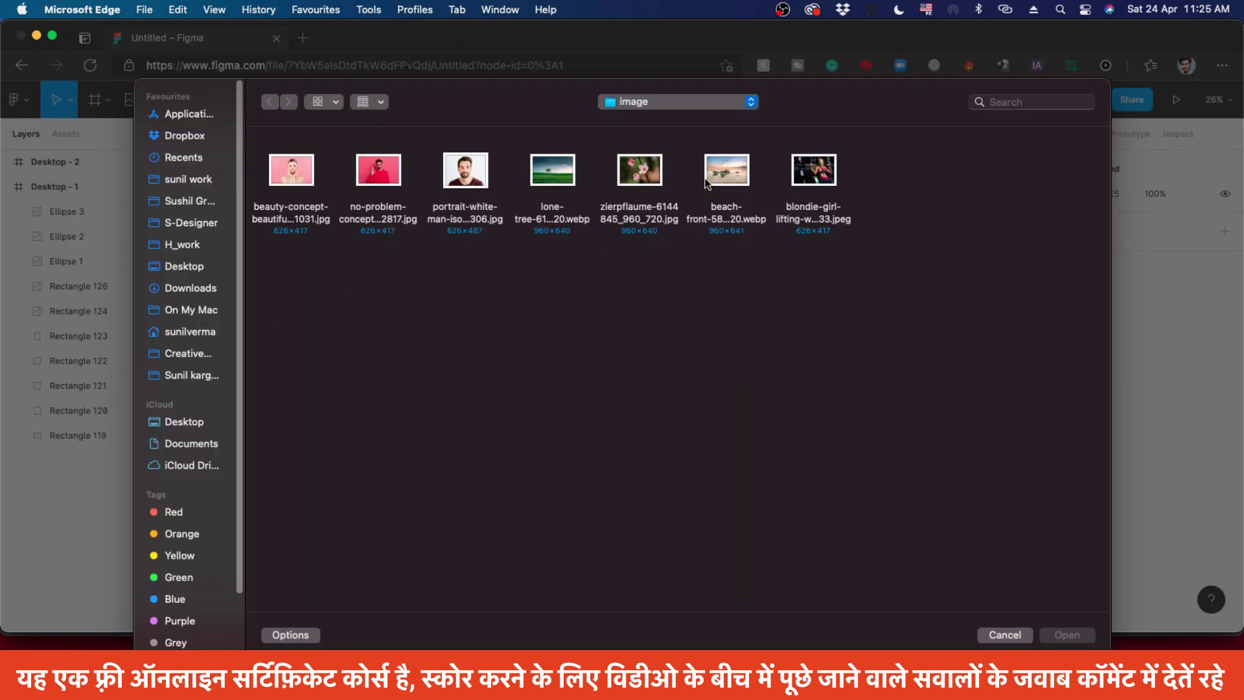
double_click(552, 170)
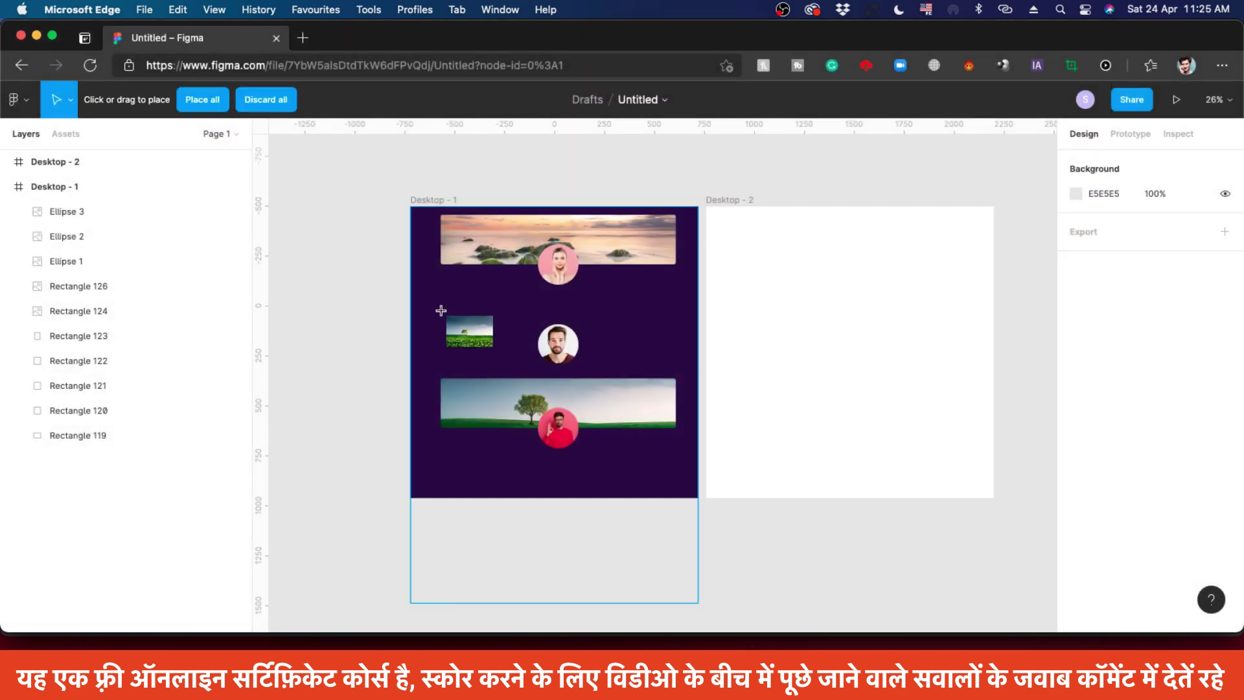
drag(443, 316, 676, 369)
key(Escape)
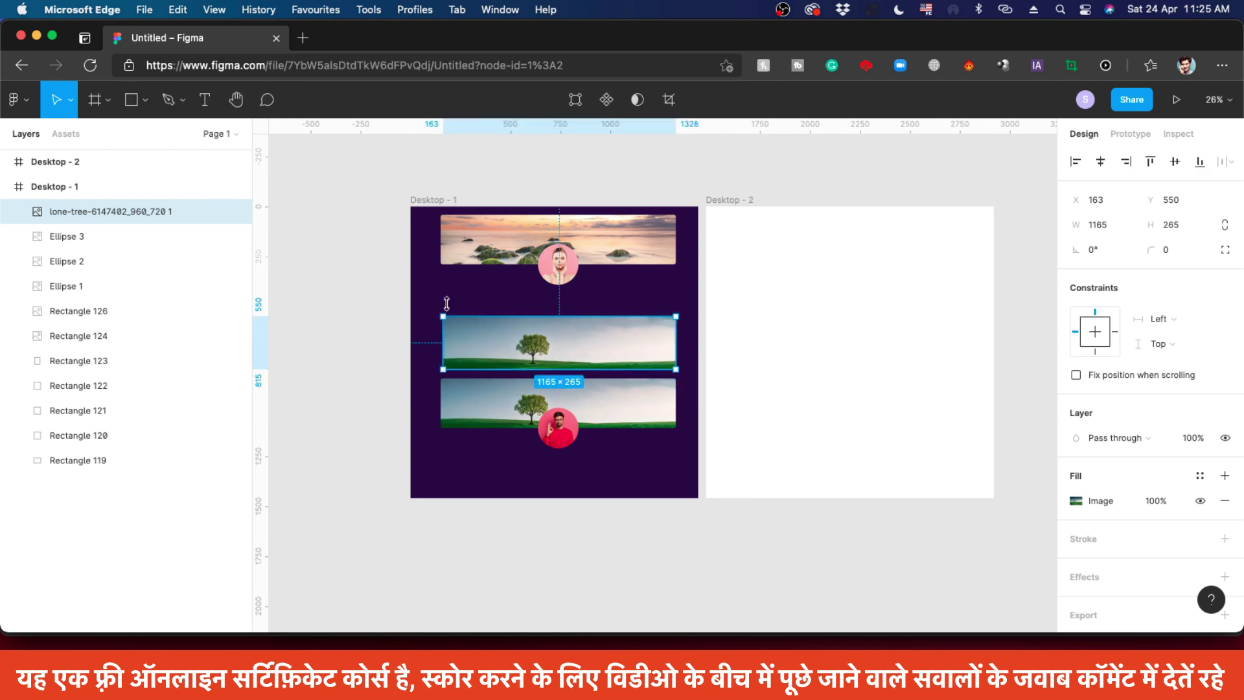
Move the placed lone-tree picture up over the middle circle, and undo back to restore the deleted blossom banner in Desktop - 1
mouse_move(485, 353)
mouse_down()
mouse_move(485, 319)
mouse_move(484, 333)
mouse_up()
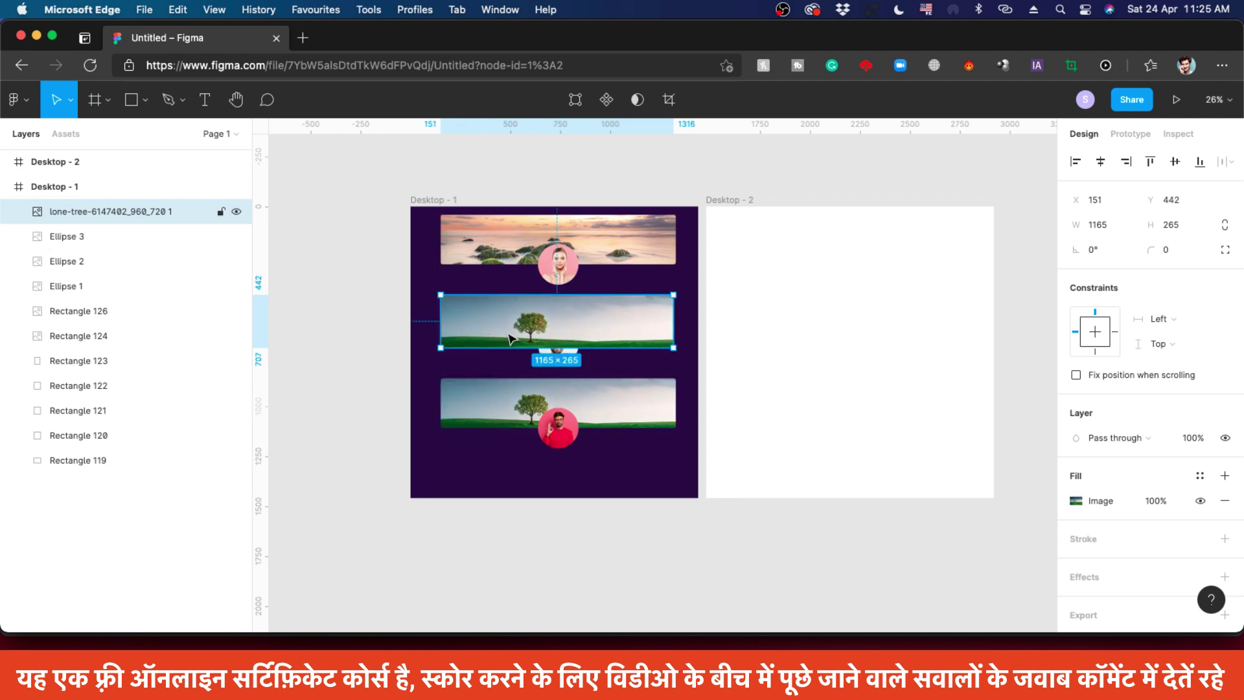
key(super+z)
key(super+z)
Load all seven pictures from the image folder with Place image and place them all on the canvas at once
click(154, 112)
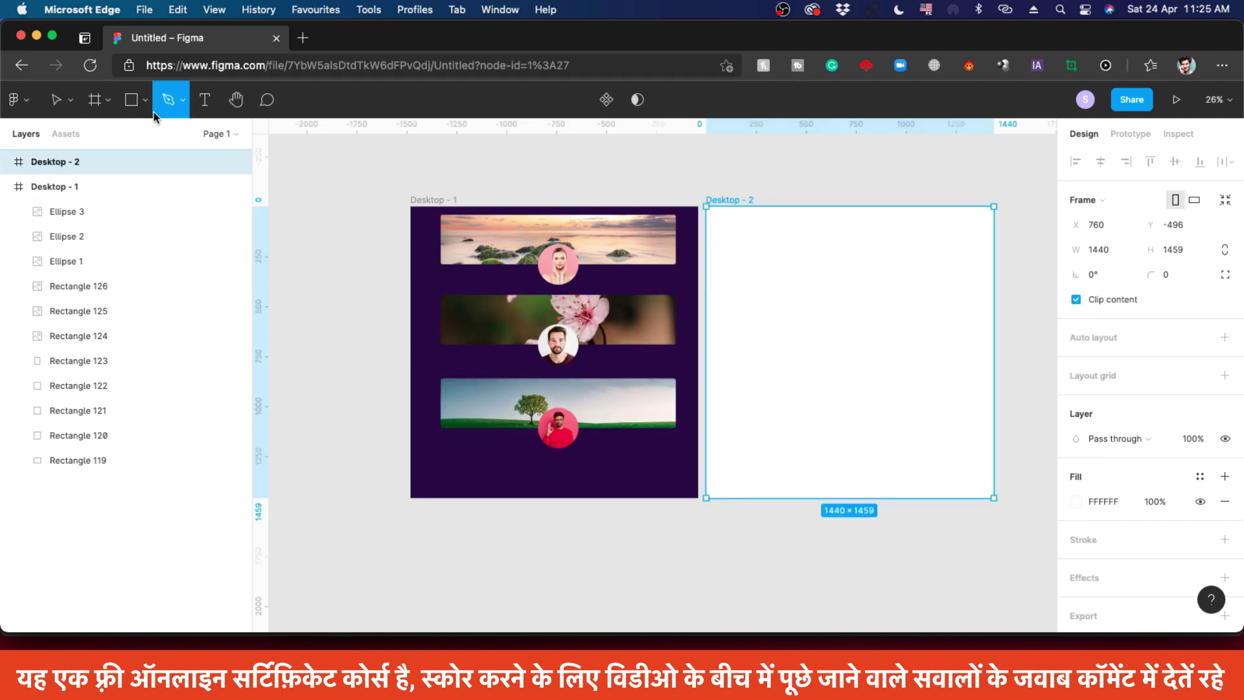
click(145, 100)
click(141, 243)
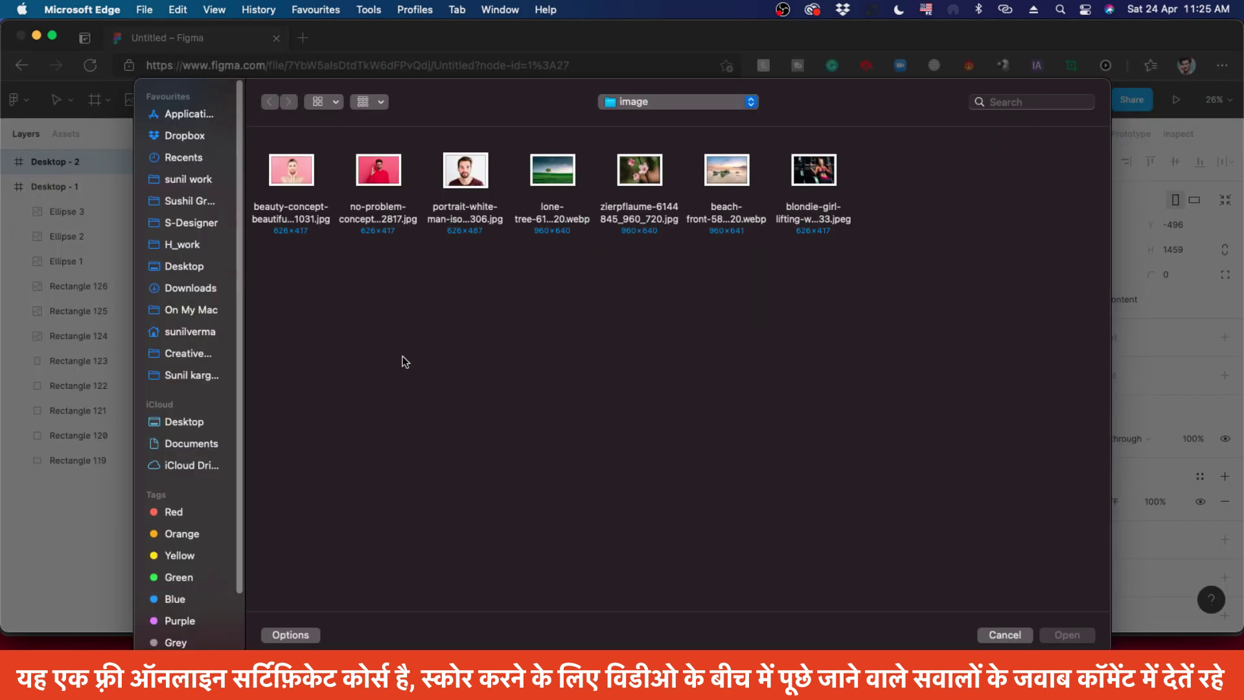
drag(294, 266, 917, 170)
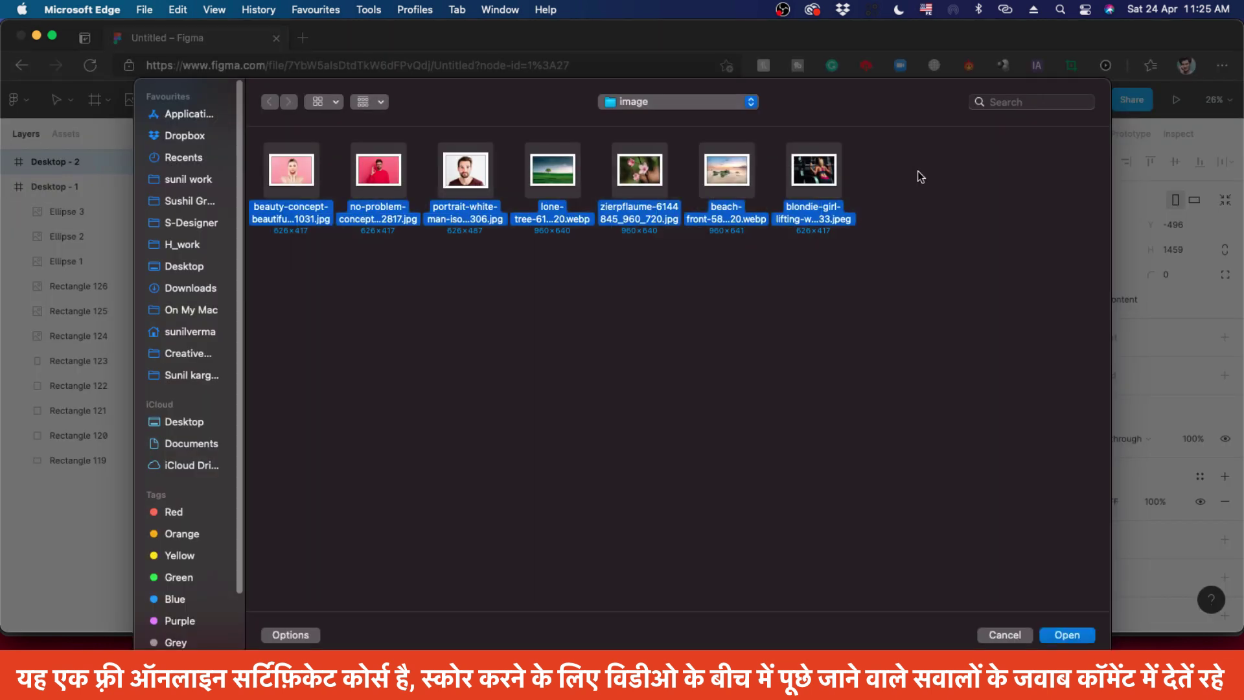
click(1058, 637)
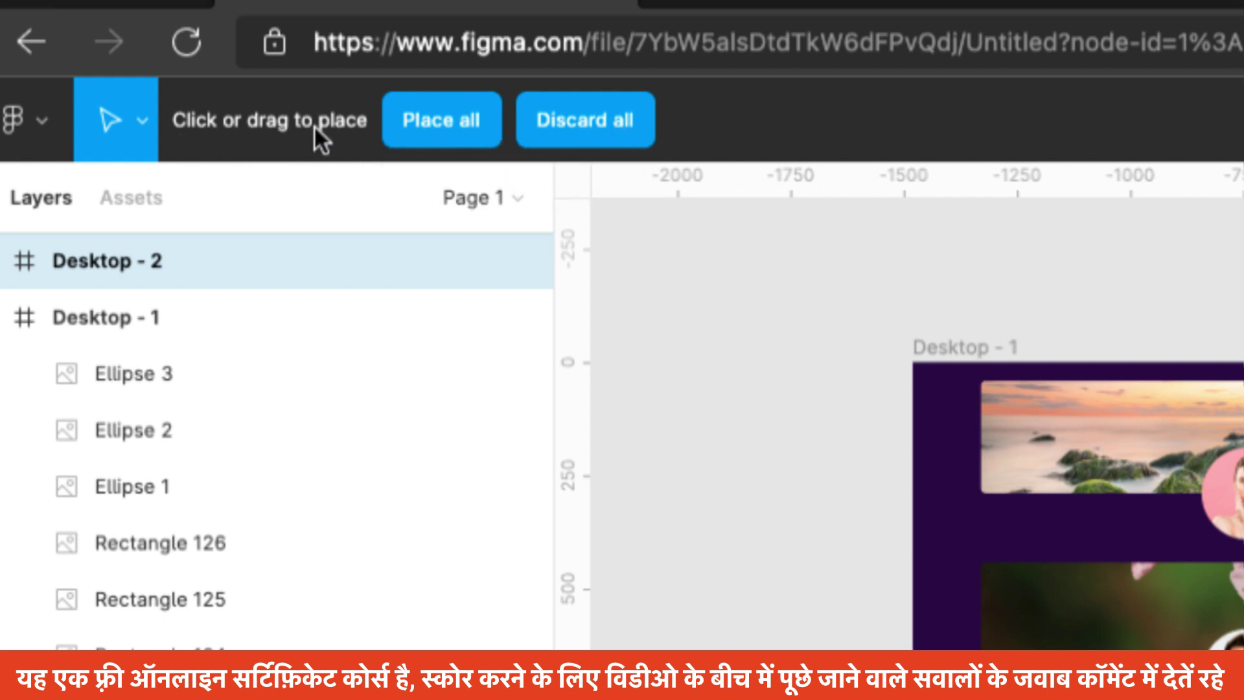
scroll(654, 227, down, 10)
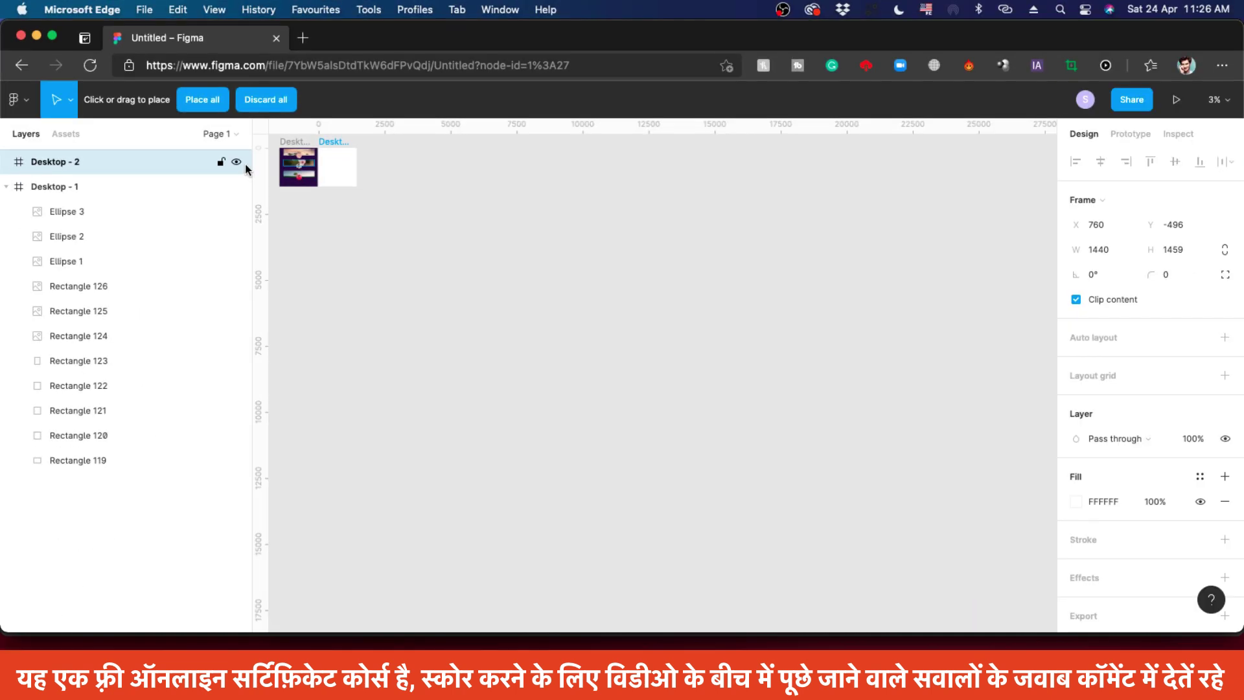
scroll(267, 153, up, 10)
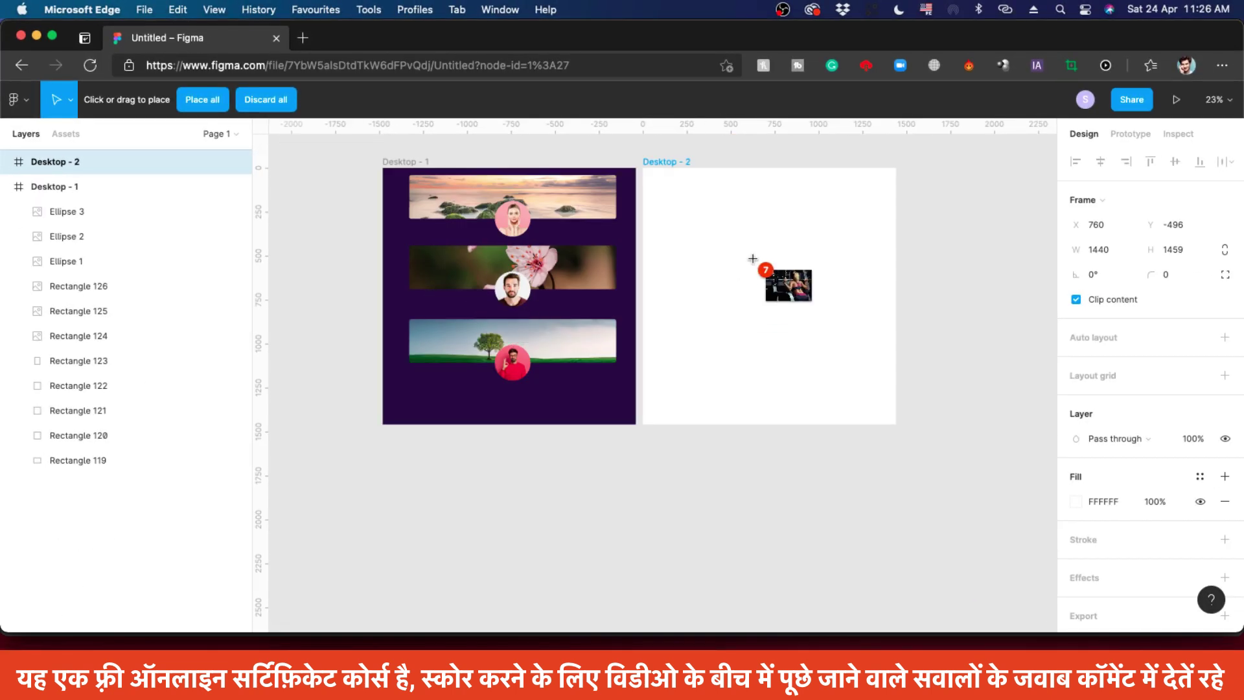
click(201, 99)
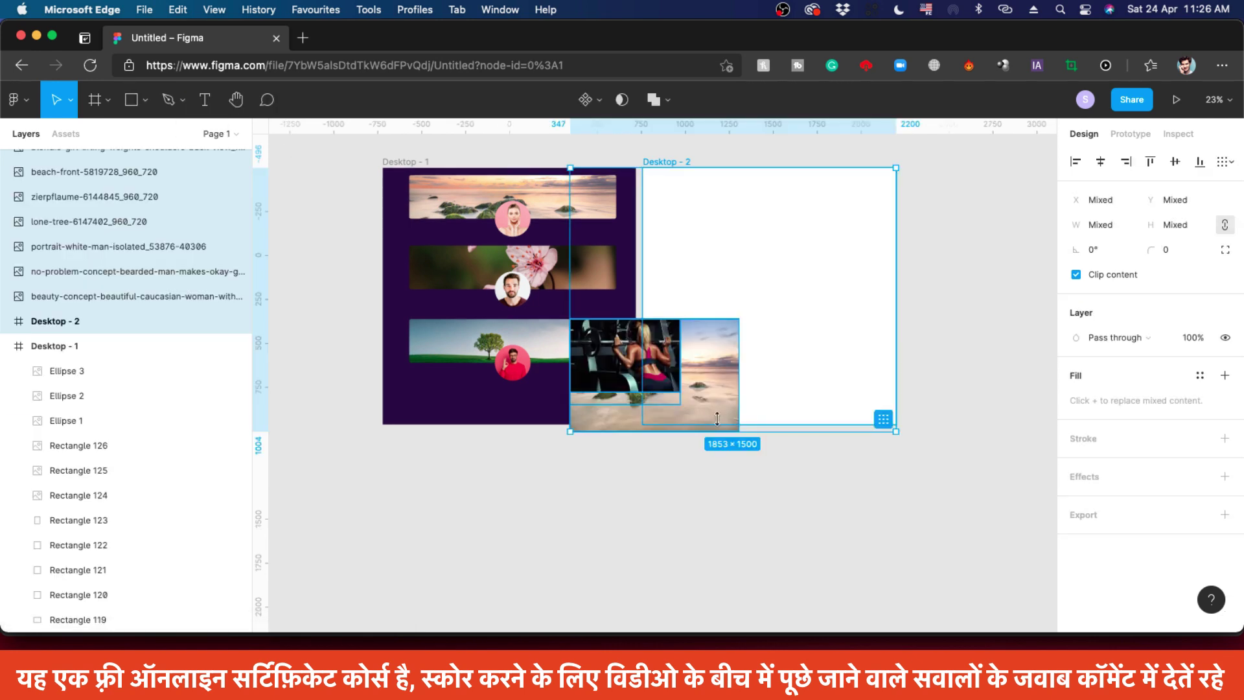
Spread the stacked placed pictures apart across the canvas around the Desktop - 2 frame
drag(657, 375, 913, 277)
click(797, 505)
click(815, 397)
click(816, 408)
drag(816, 408, 941, 344)
click(878, 407)
drag(878, 407, 947, 378)
drag(749, 407, 784, 447)
Undo all picture moves and the bulk placement, leaving Desktop - 2 empty and in its original position
key(super+z)
key(super+z)
key(super+z)
key(super+z)
key(super+z)
key(super+z)
key(super+z)
key(super+z)
key(super+z)
key(super+z)
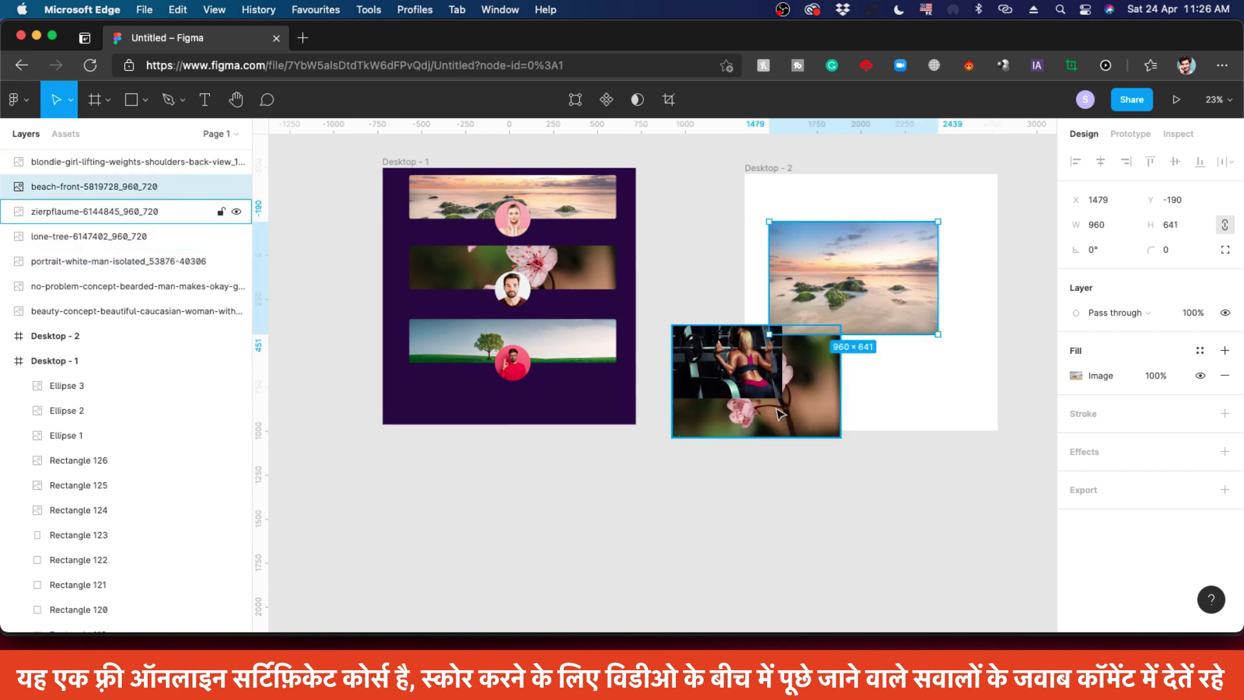
key(Escape)
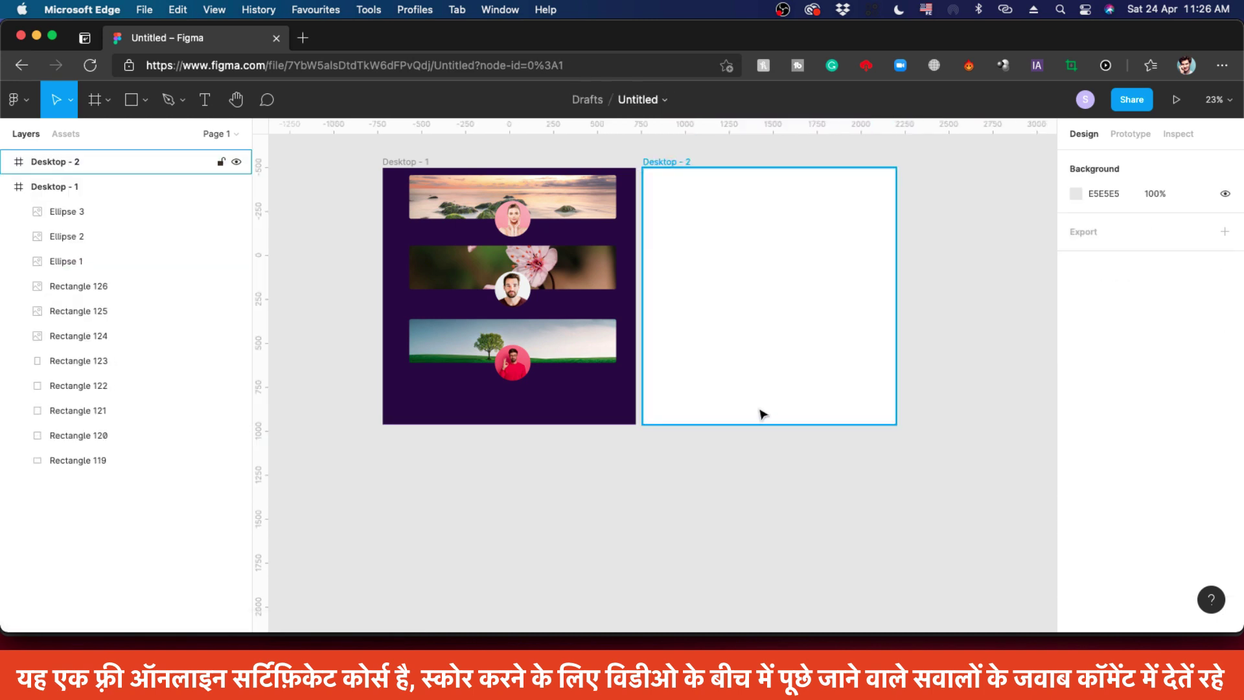
Load the first five pictures with Place image, fill the three Desktop - 1 banners with the blossom, lone-tree and white-shirt portrait photos, and discard the rest
click(138, 111)
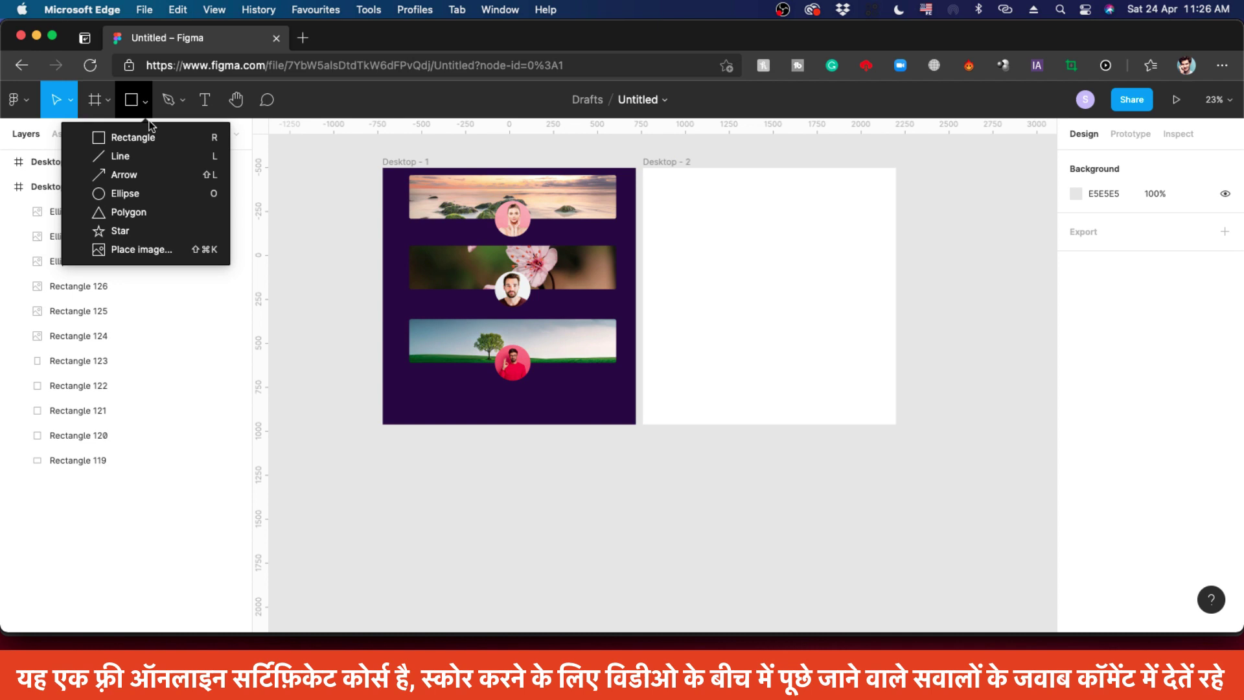
click(163, 249)
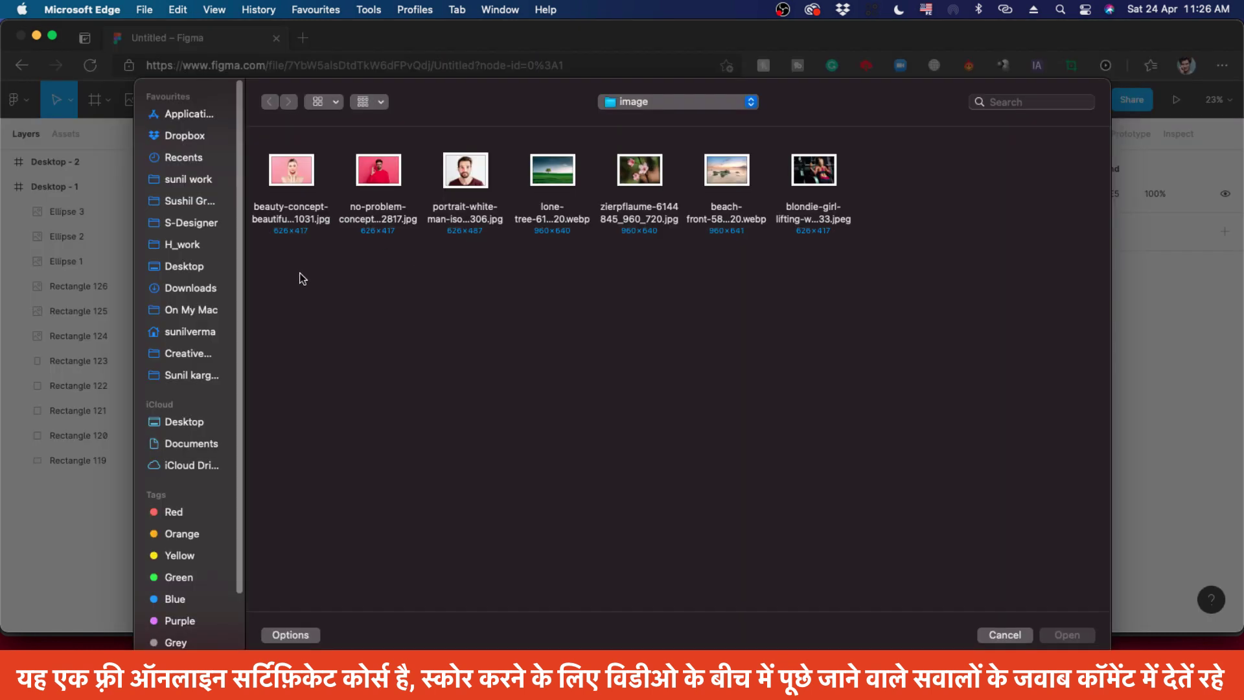
drag(299, 273, 661, 157)
click(1066, 636)
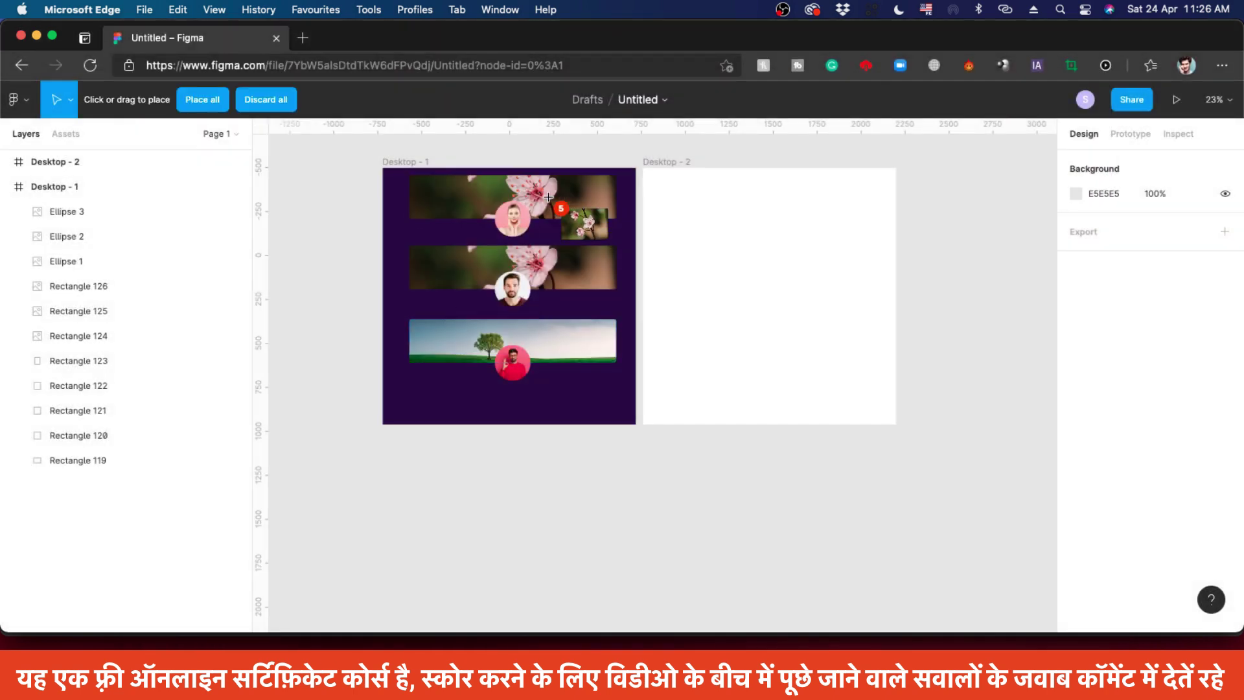
click(570, 268)
click(574, 343)
click(575, 343)
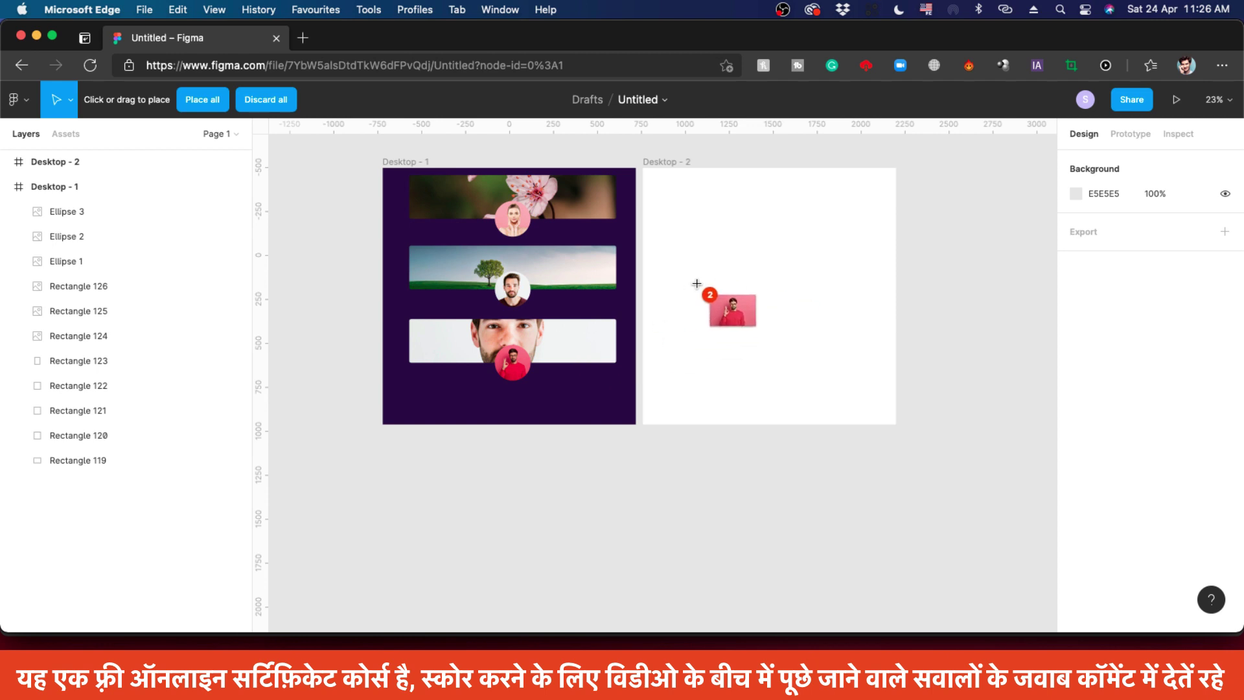
key(Escape)
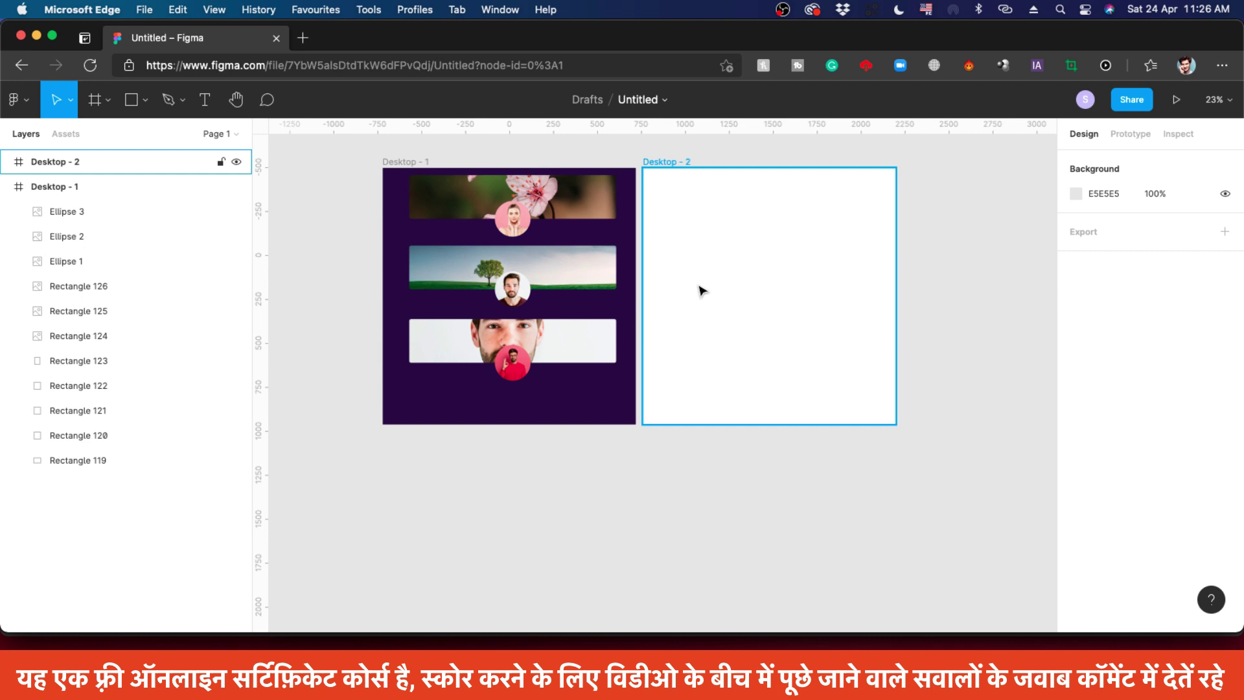
Replace the portrait photo in the lowest banner of Desktop - 1 with the animated GIF using Place image
scroll(963, 292, up, 2)
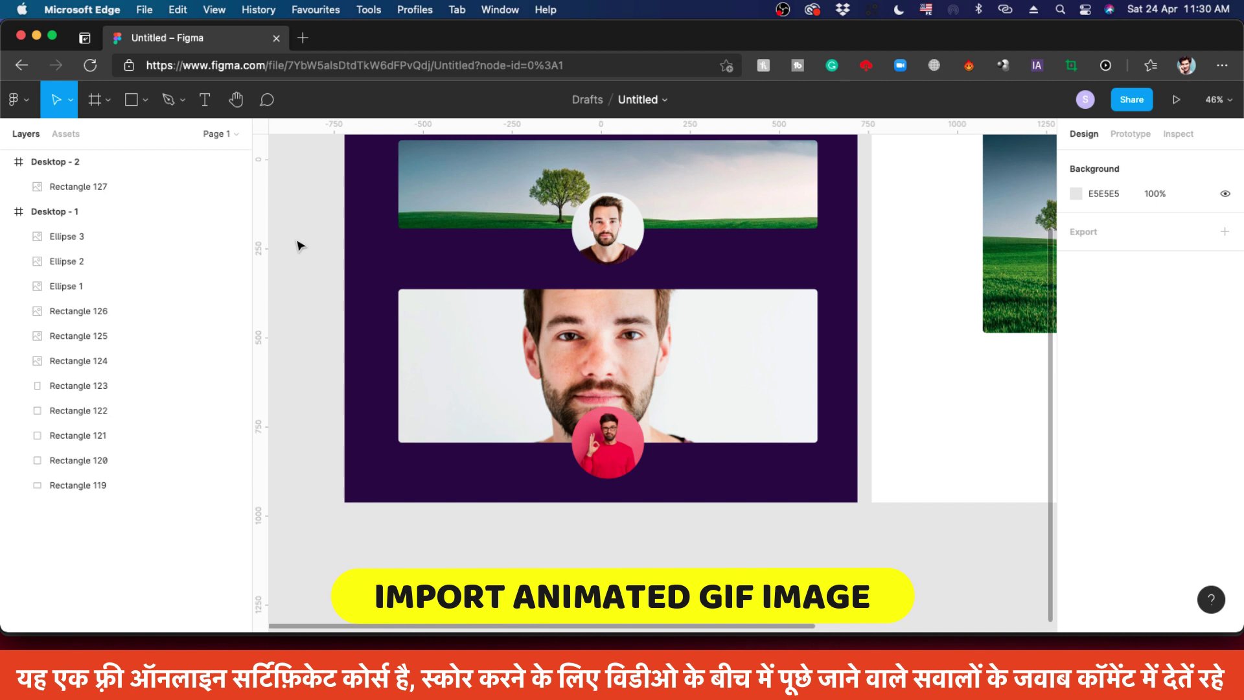
click(443, 338)
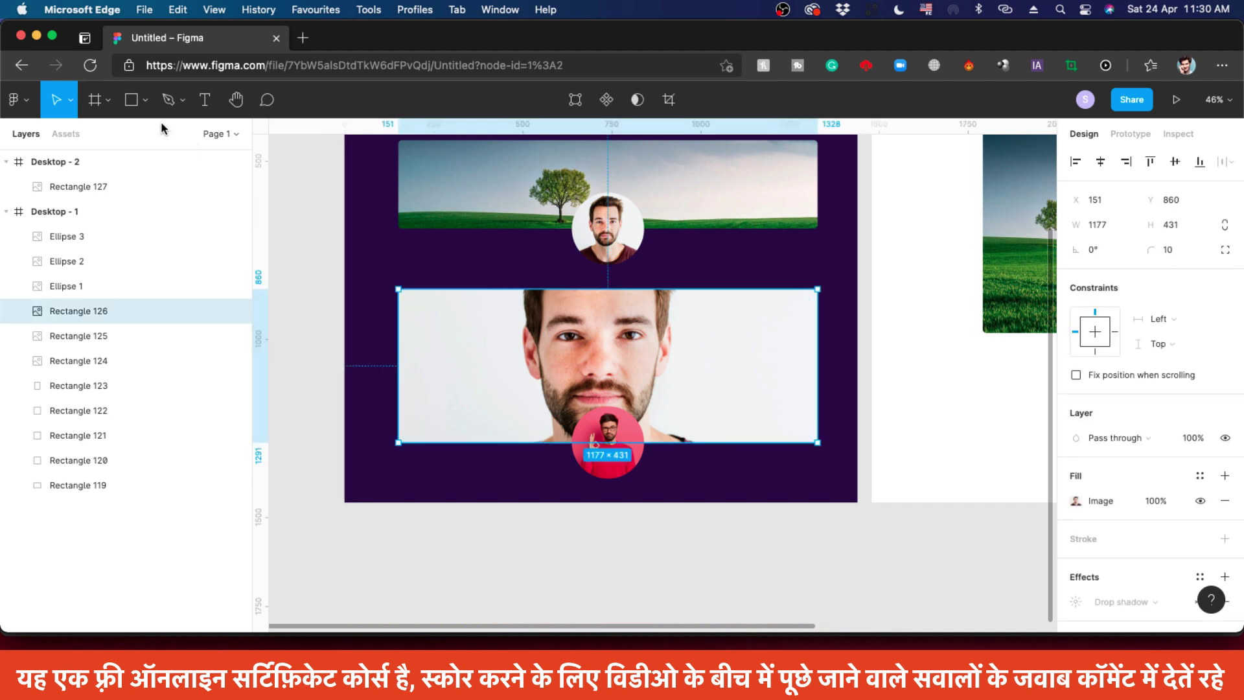
click(145, 99)
click(123, 254)
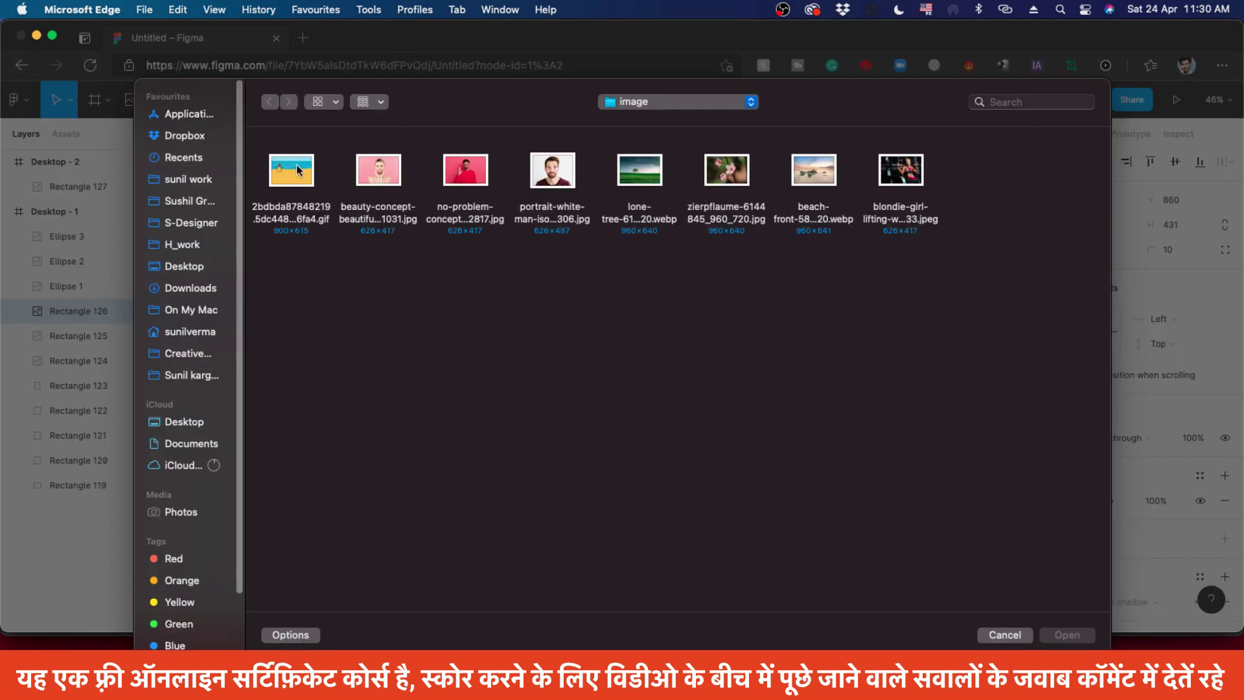
click(296, 170)
click(1058, 636)
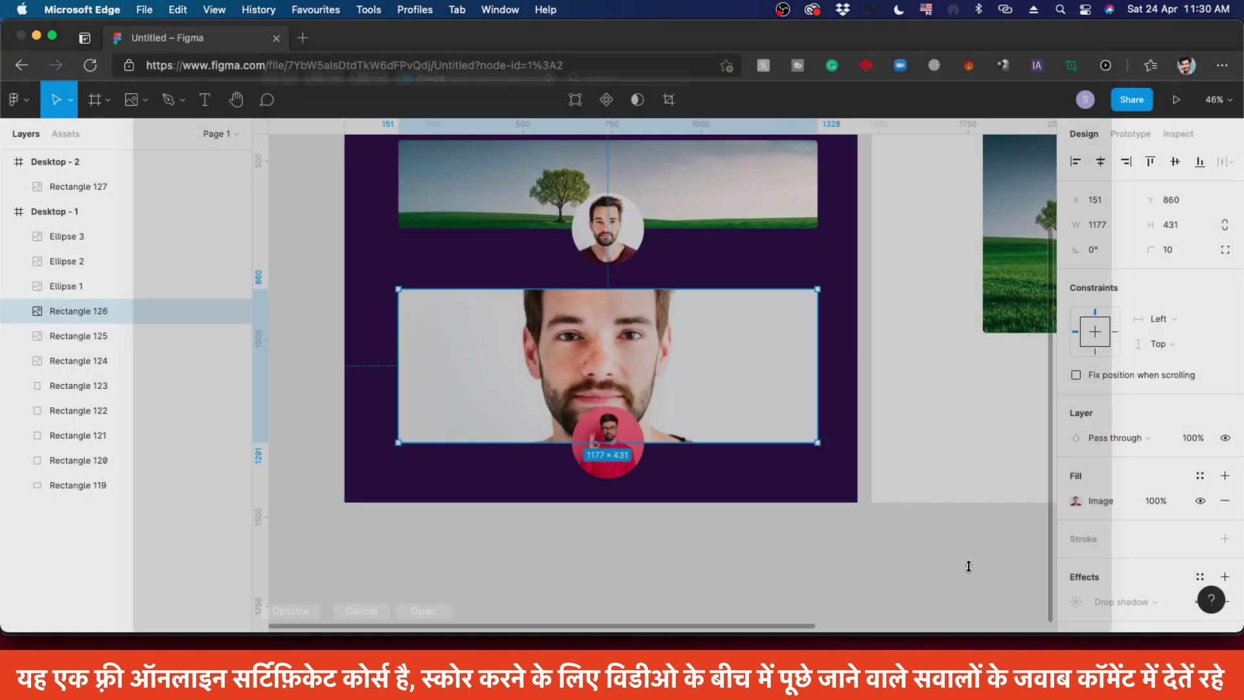
click(701, 365)
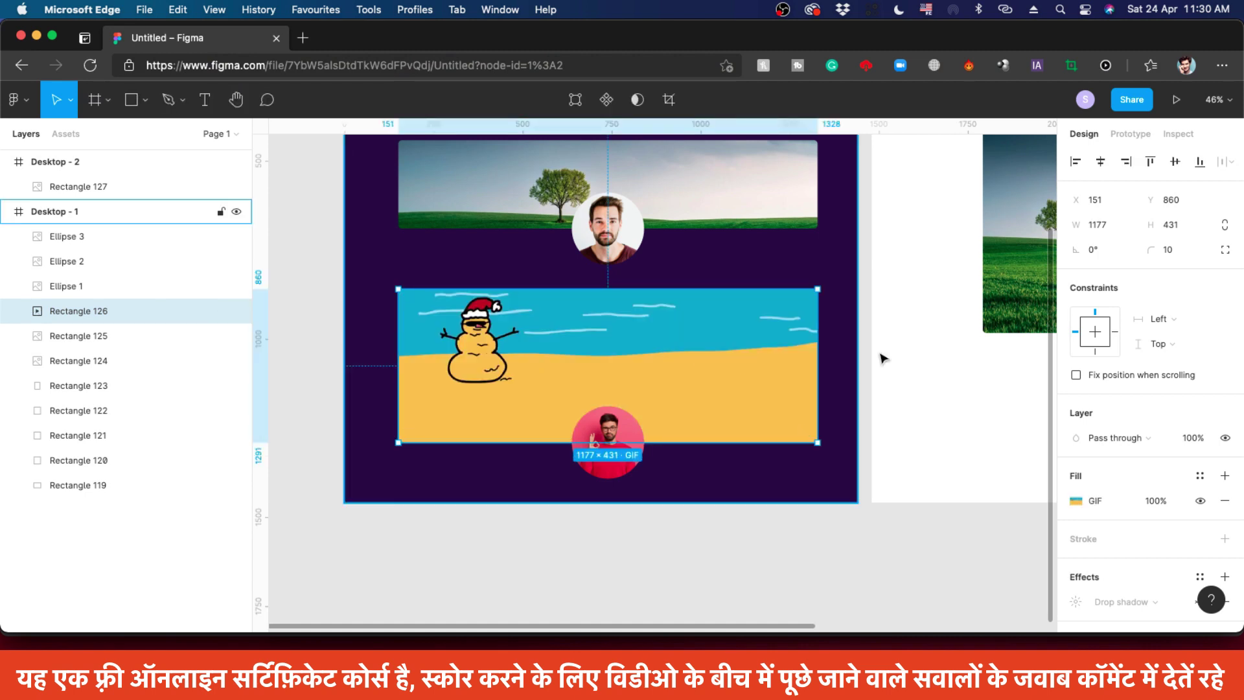
Open the presentation view of the design to preview the animated GIF
click(1176, 101)
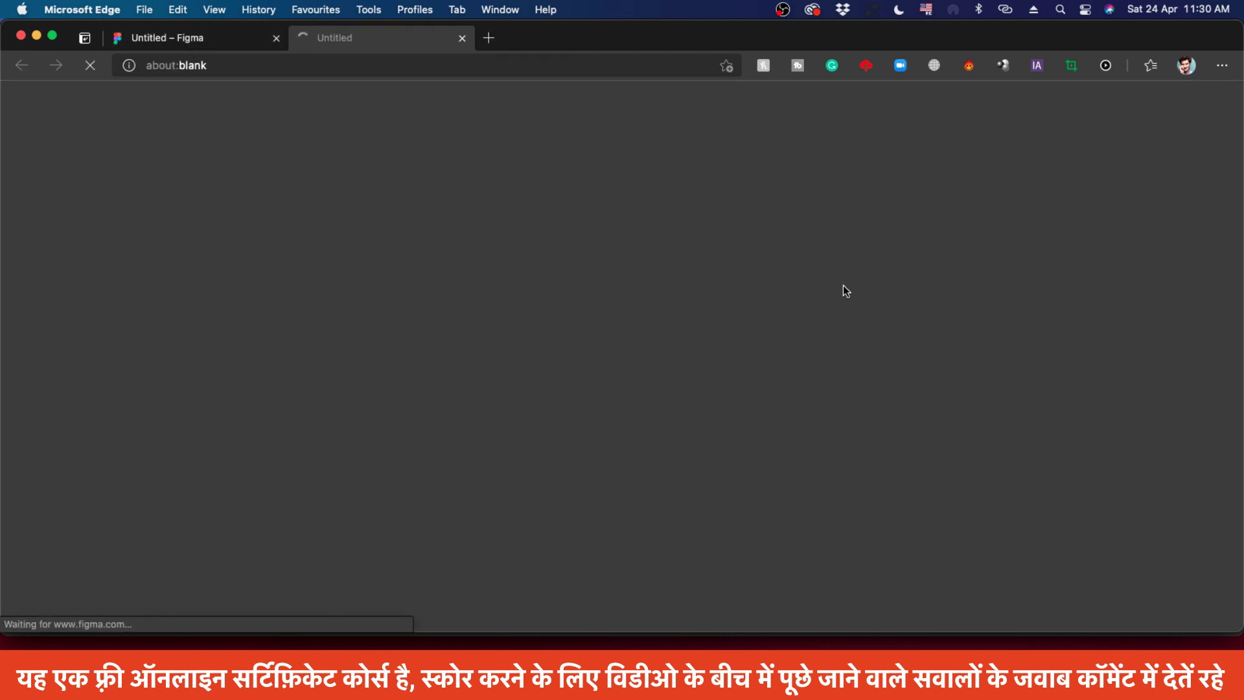